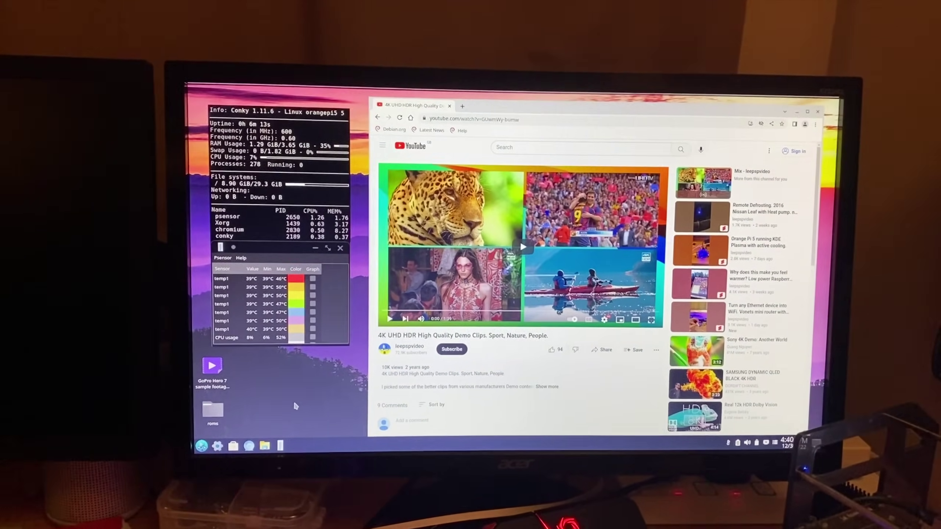
Open the application launcher and browse the list of all application categories
key(super)
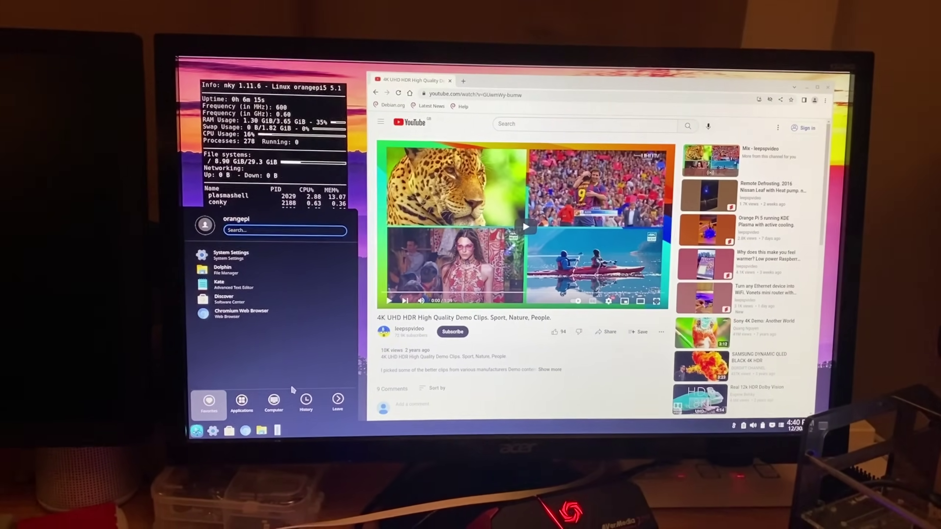
key(Right)
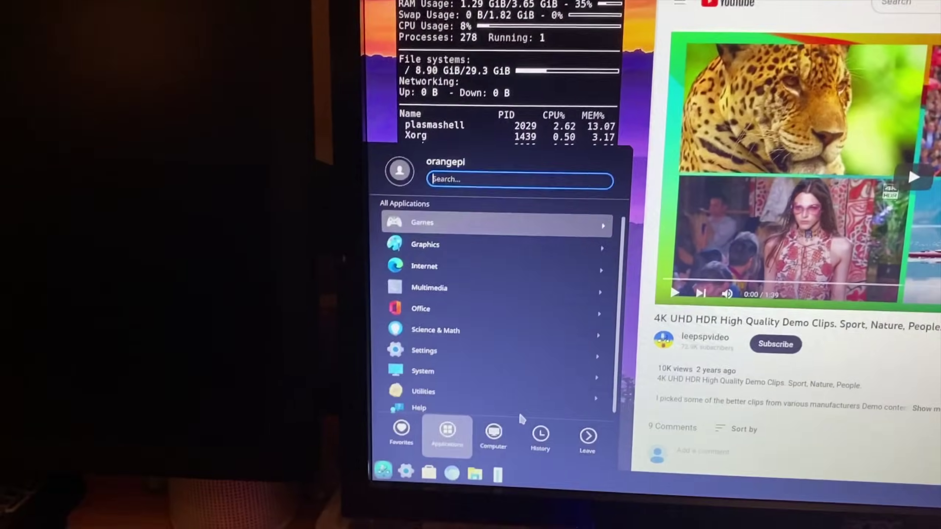
click(536, 401)
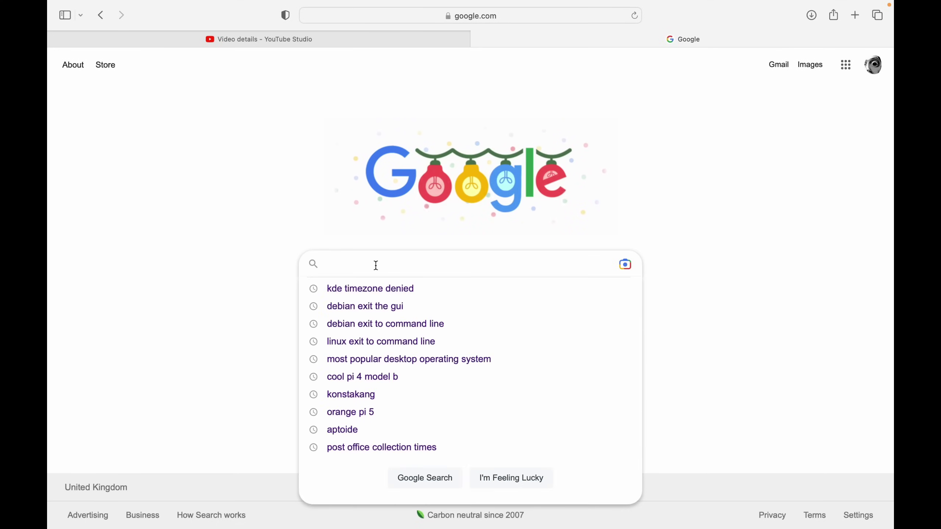
Search Google for "orange pi 5" and open the Orange Pi 5 product page on orangepi.org
text(orange )
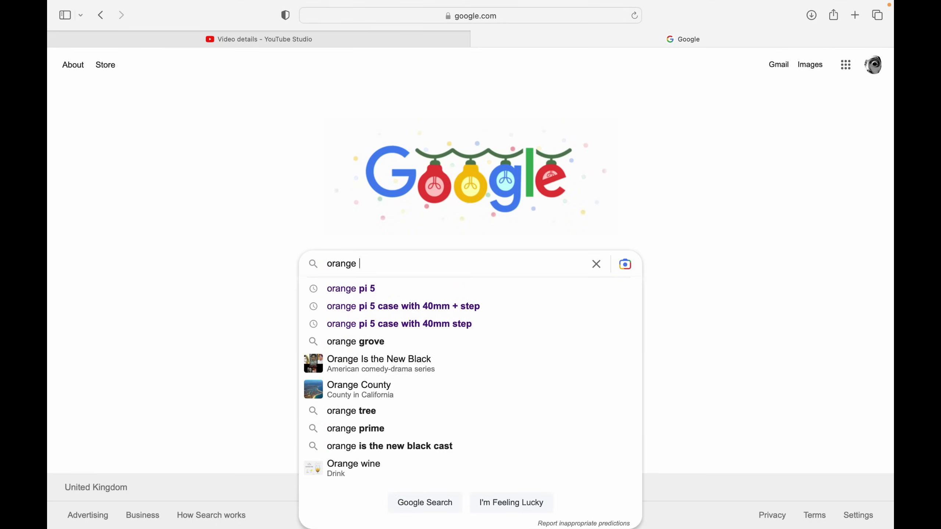
text(pi 5)
key(Return)
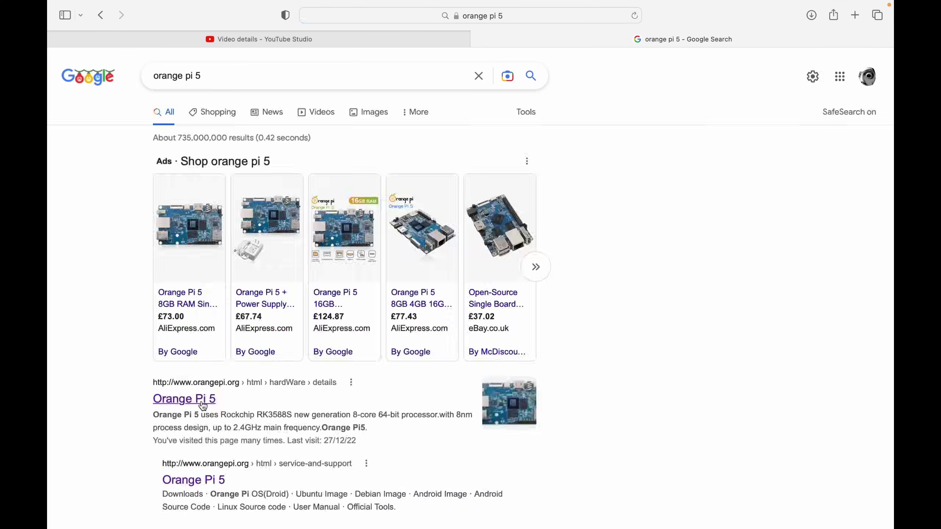
click(203, 406)
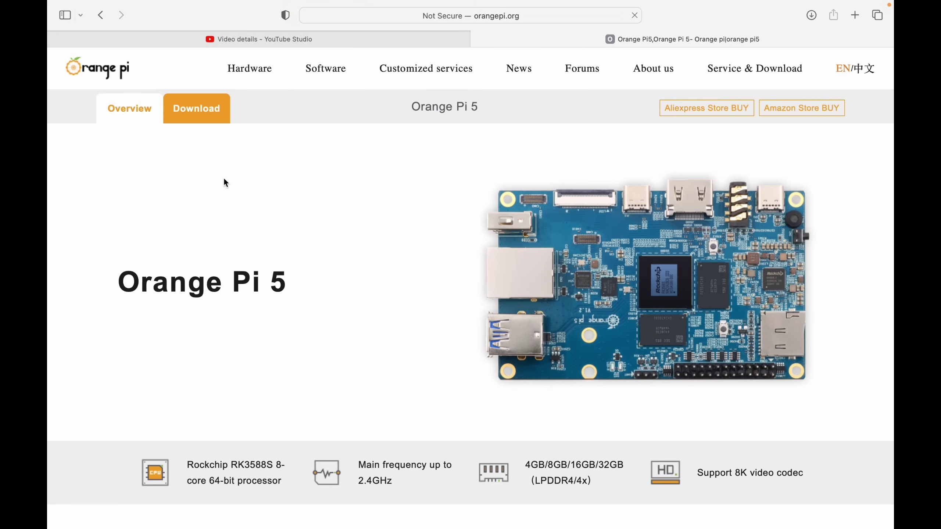
Show the available operating system images in the Orange Pi 5 downloads section
click(204, 114)
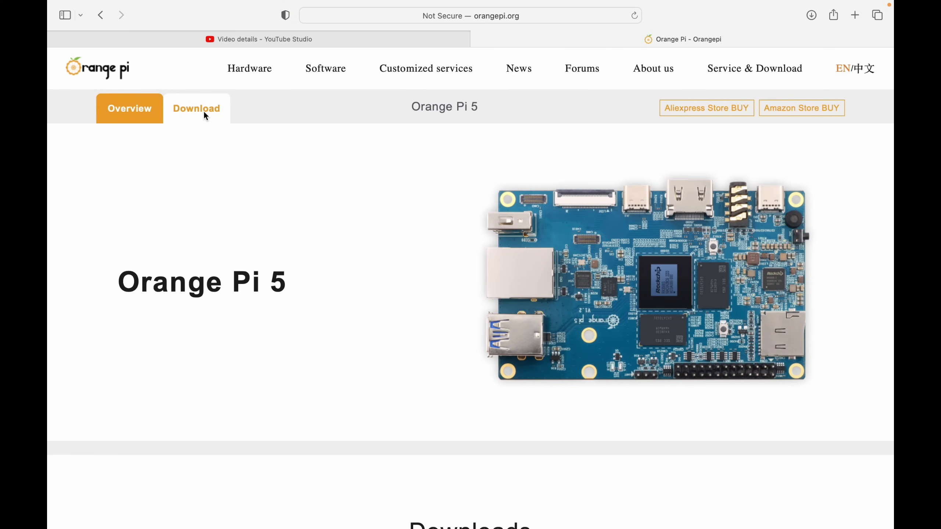
scroll(294, 255, down, 10)
scroll(295, 258, down, 1)
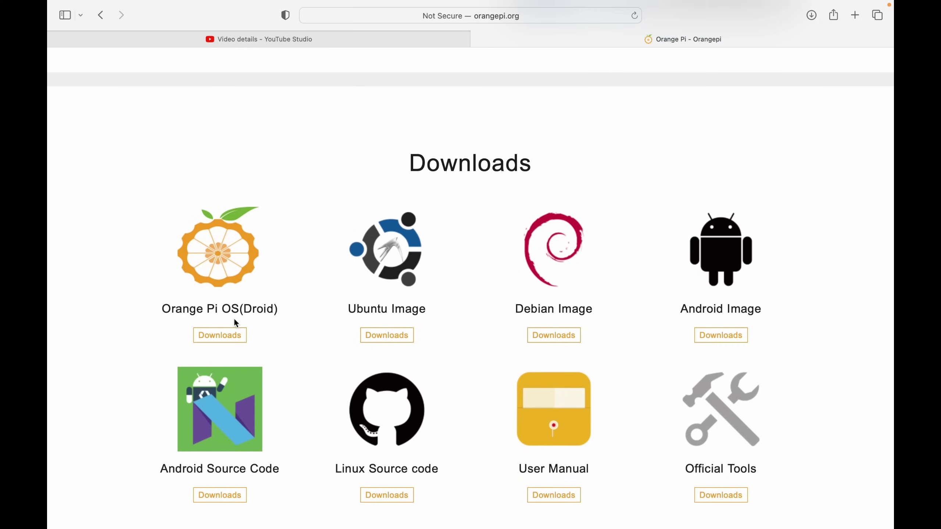
Check the Orange Pi OS(Droid) download folder, return to the downloads page, and open the Debian Image folder
click(224, 336)
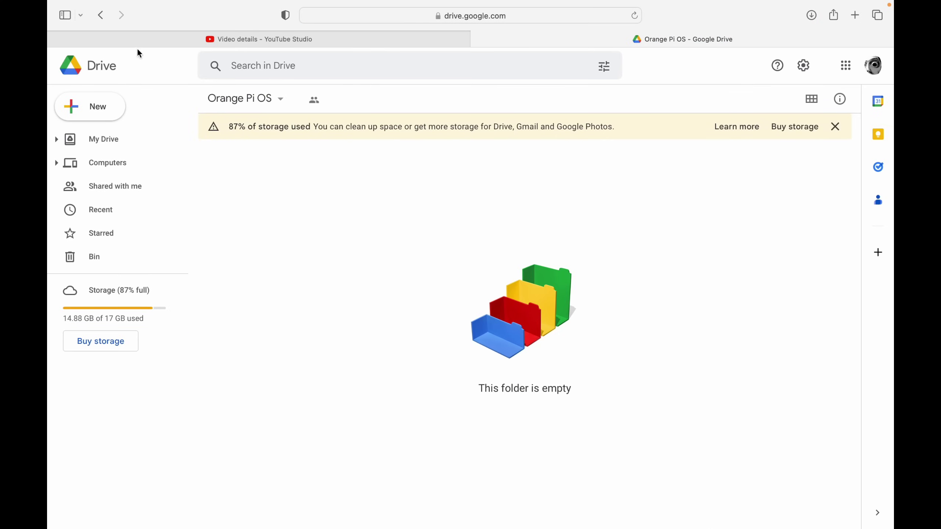
click(101, 15)
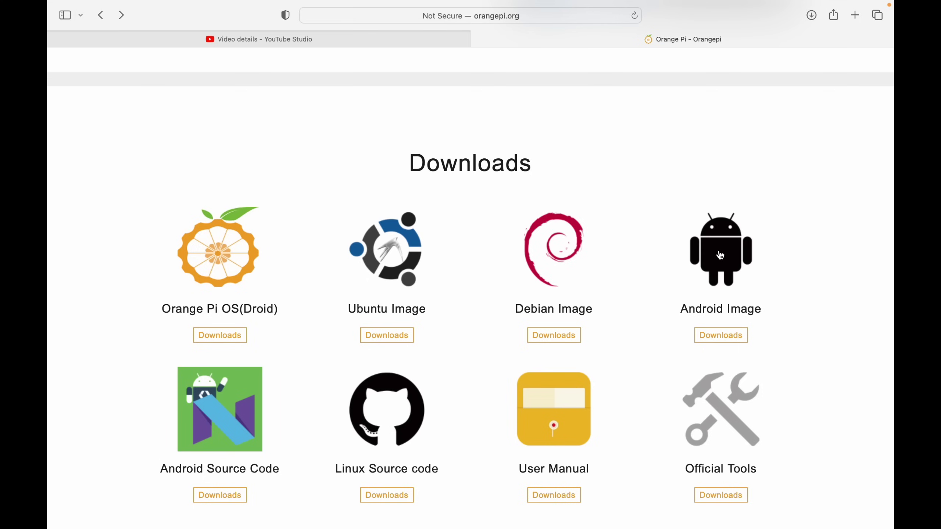
click(561, 336)
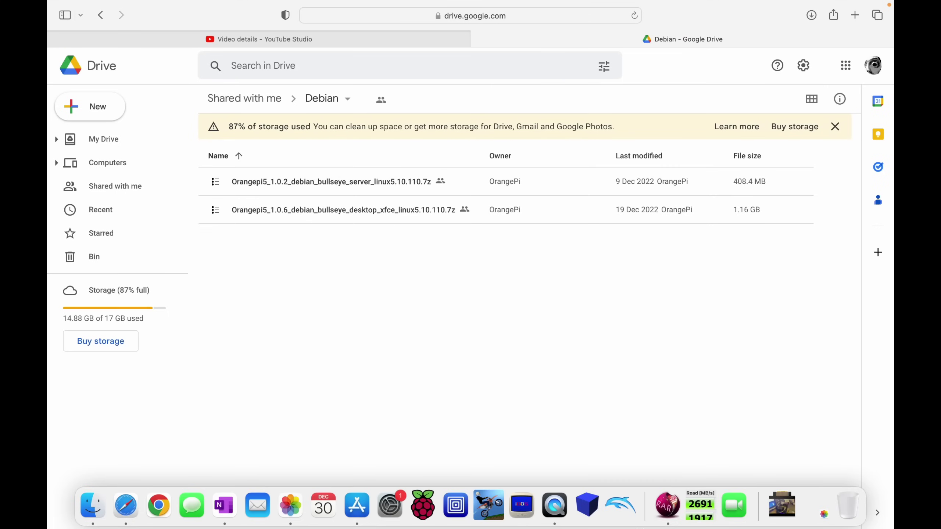
Open the local orange pi 5 downloads folder and select the Orangepi5_1.0.2 Debian server disk image
click(780, 510)
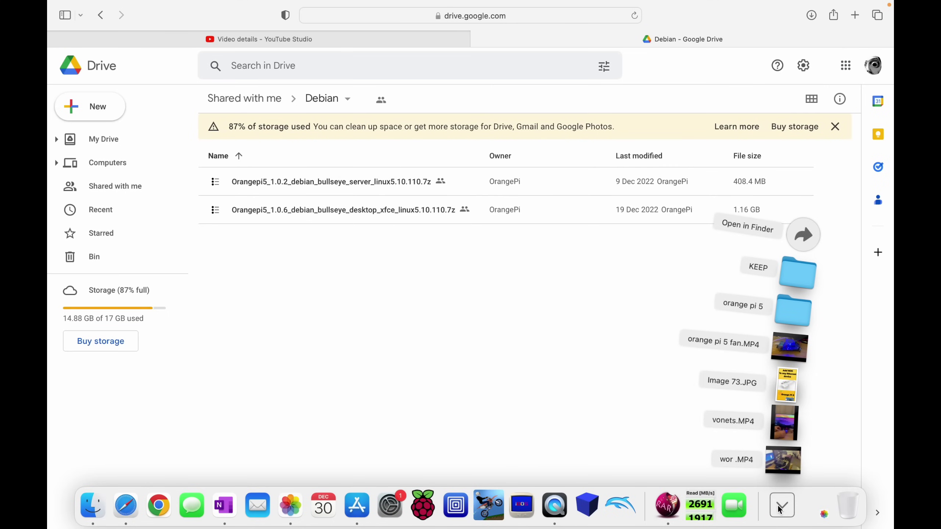
click(788, 313)
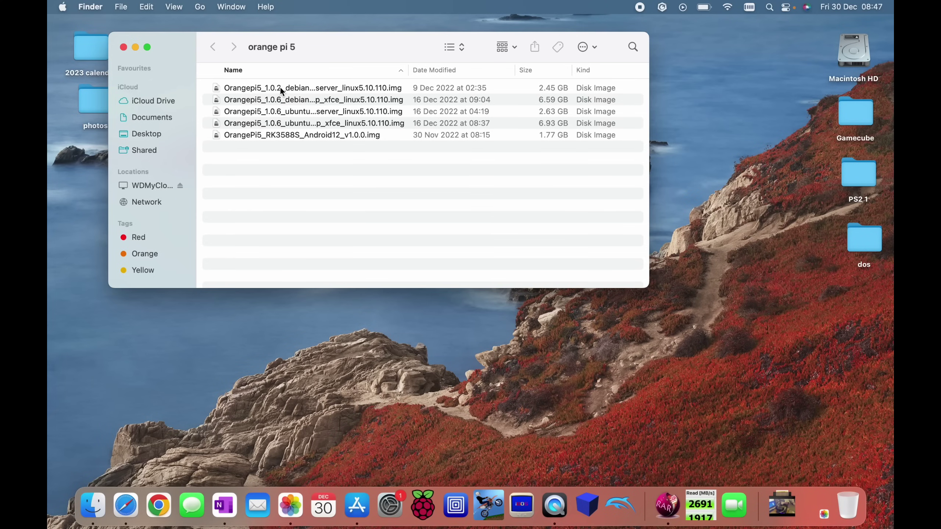
click(300, 135)
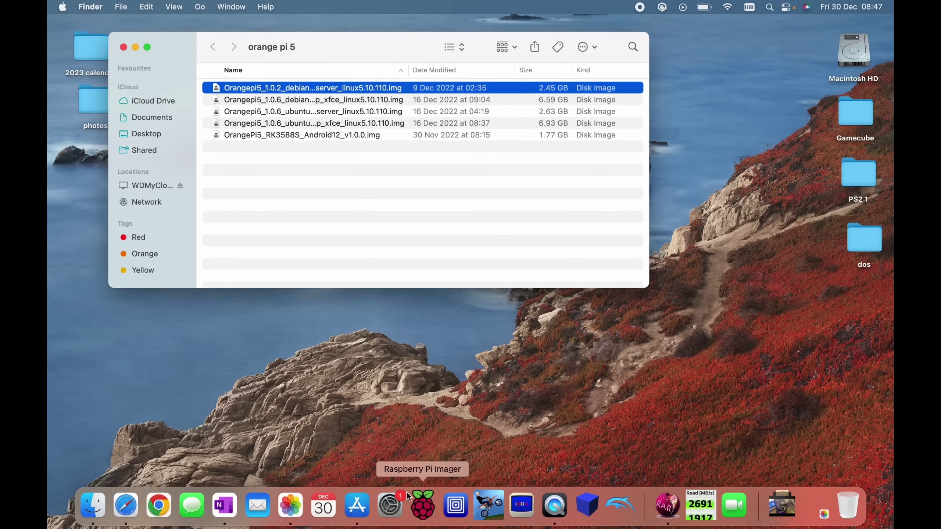
In Raspberry Pi Imager, load Orangepi5_1.0.2_debian_bullseye_server_linux5.10.110.img as the custom operating system image
click(427, 505)
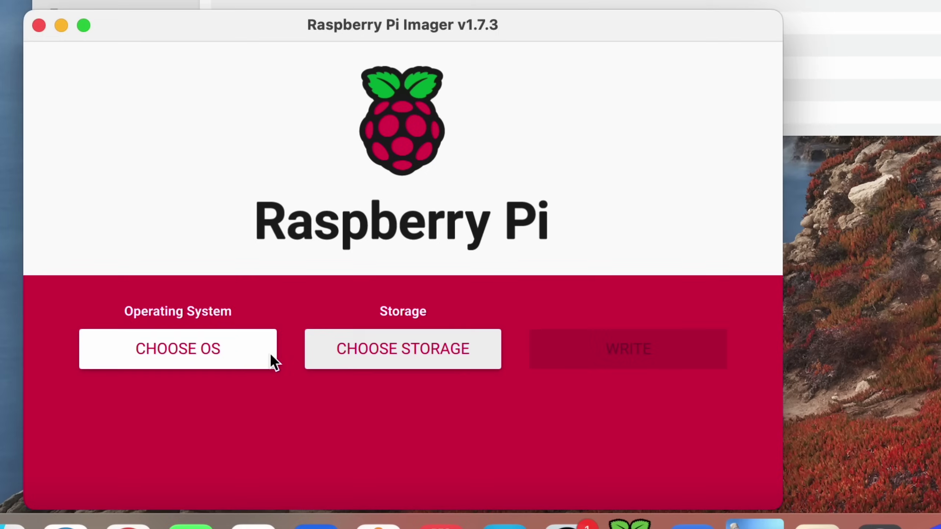
click(270, 353)
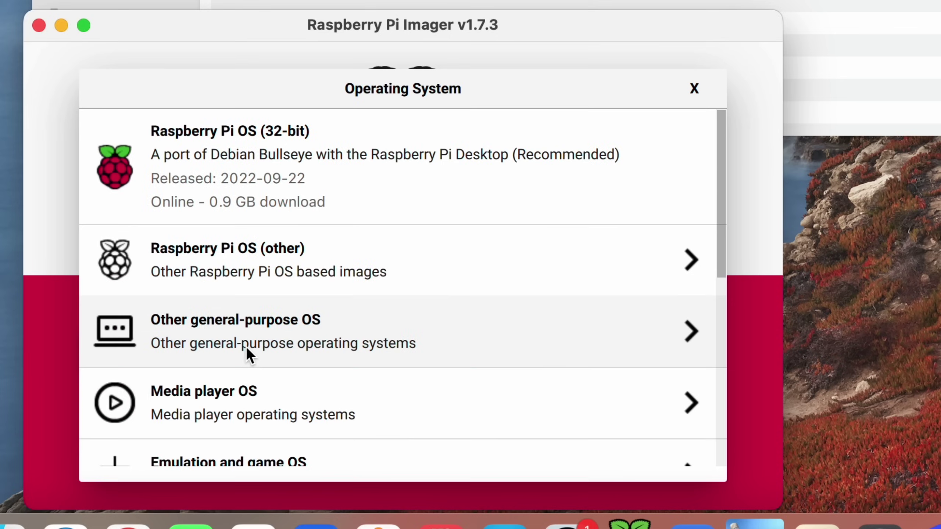
scroll(246, 349, down, 10)
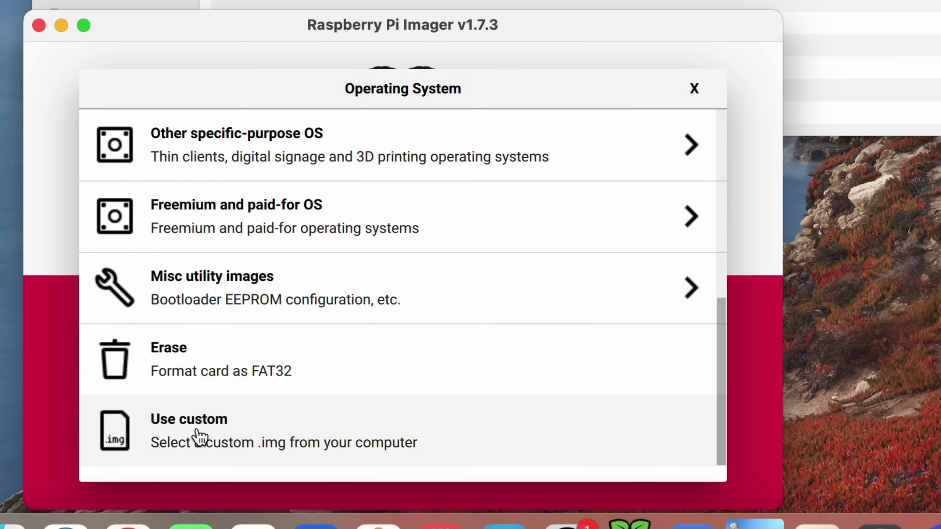
click(200, 437)
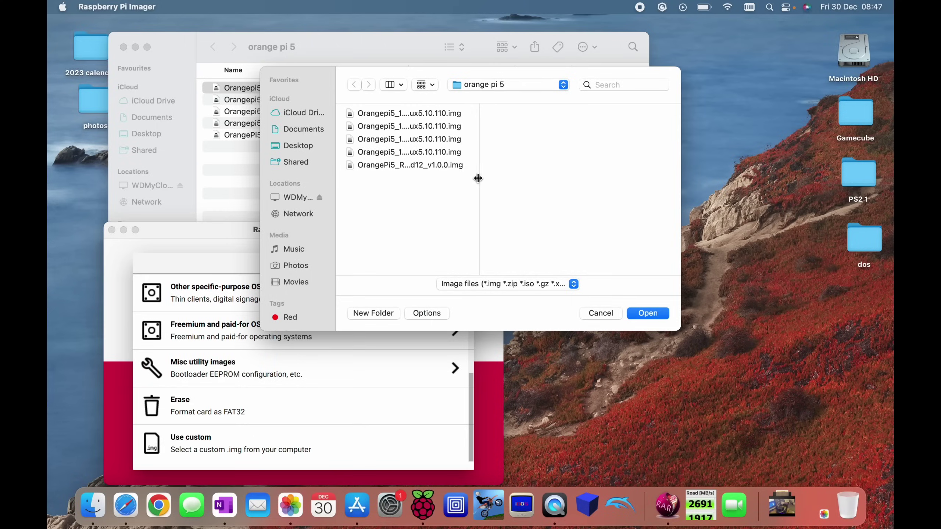
drag(477, 179, 607, 182)
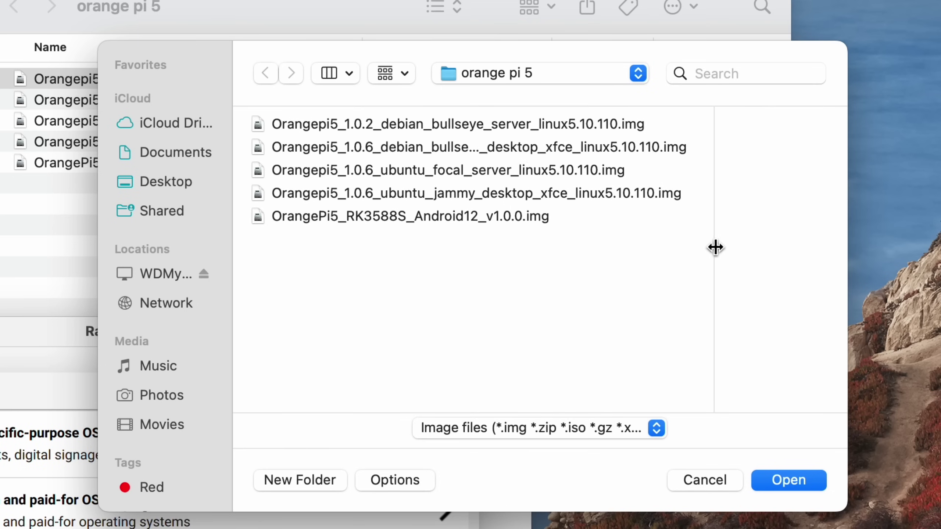
drag(715, 247, 769, 249)
click(402, 123)
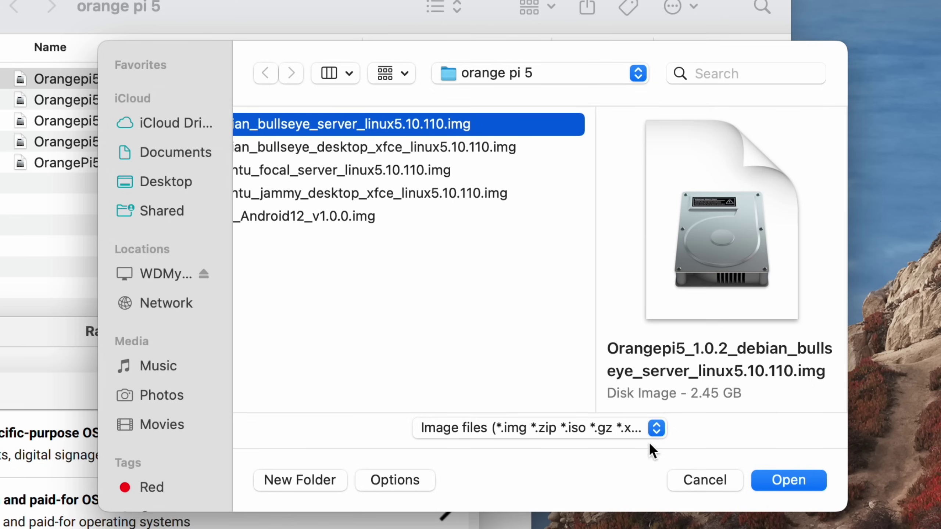
click(787, 480)
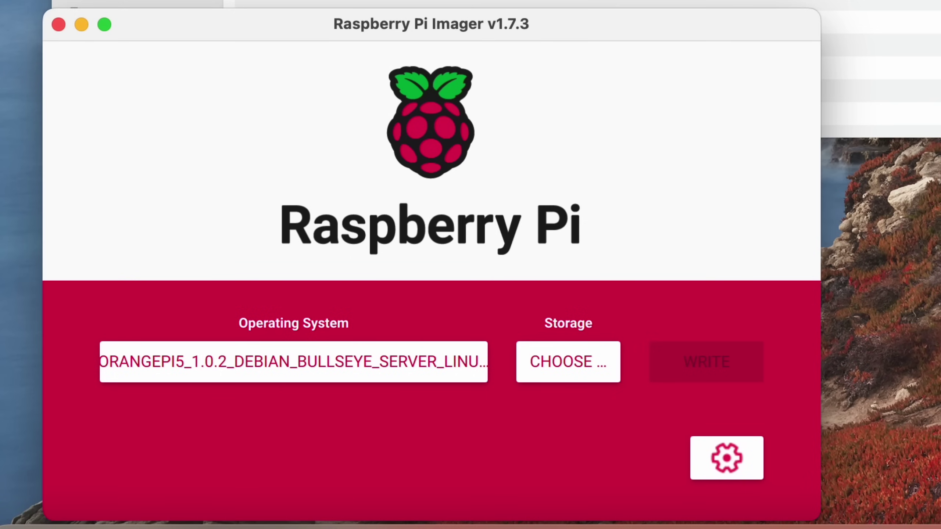
Choose Generic STORAGE DEVICE Media - 32.0 GB as storage, write the image to it, and dismiss the completion dialog
click(586, 365)
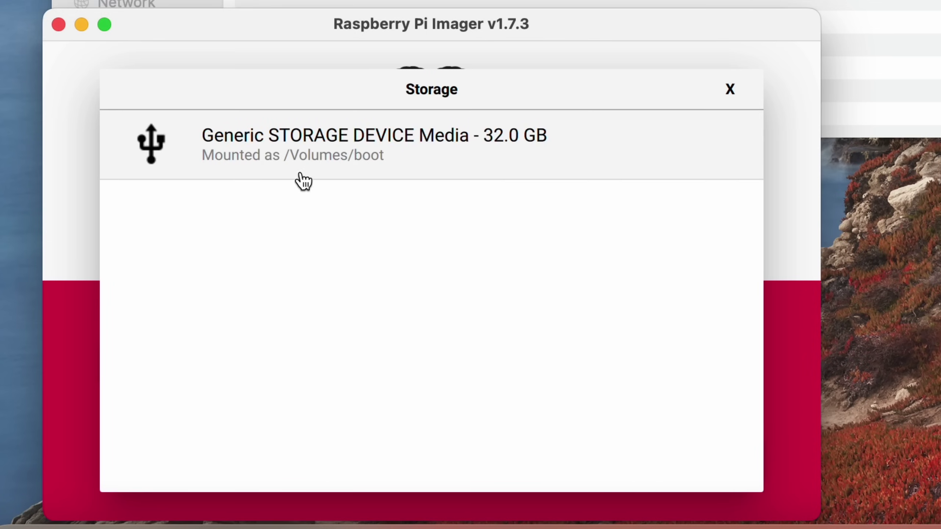
click(280, 163)
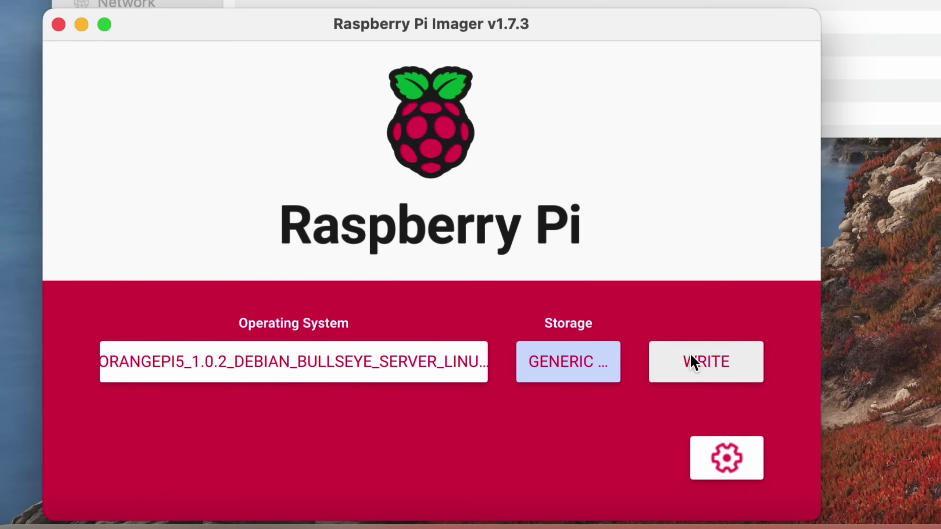
click(689, 353)
click(483, 349)
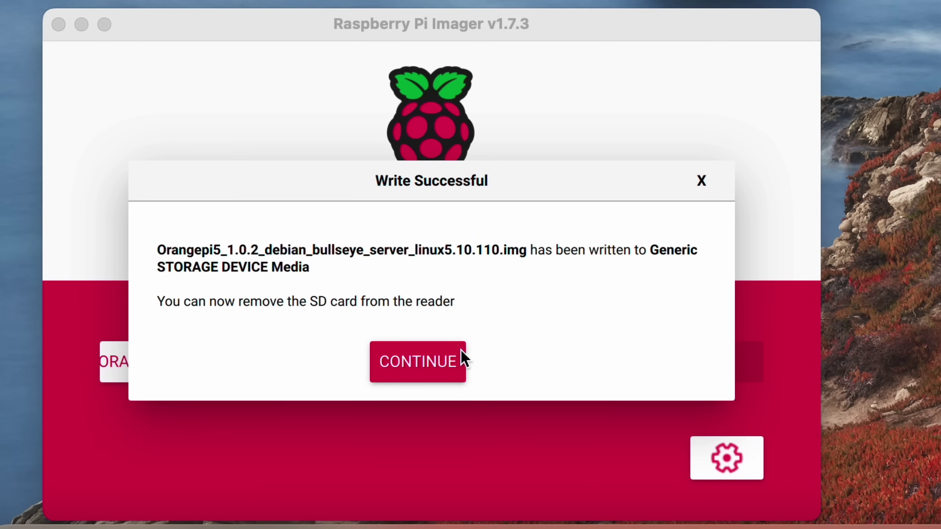
click(437, 355)
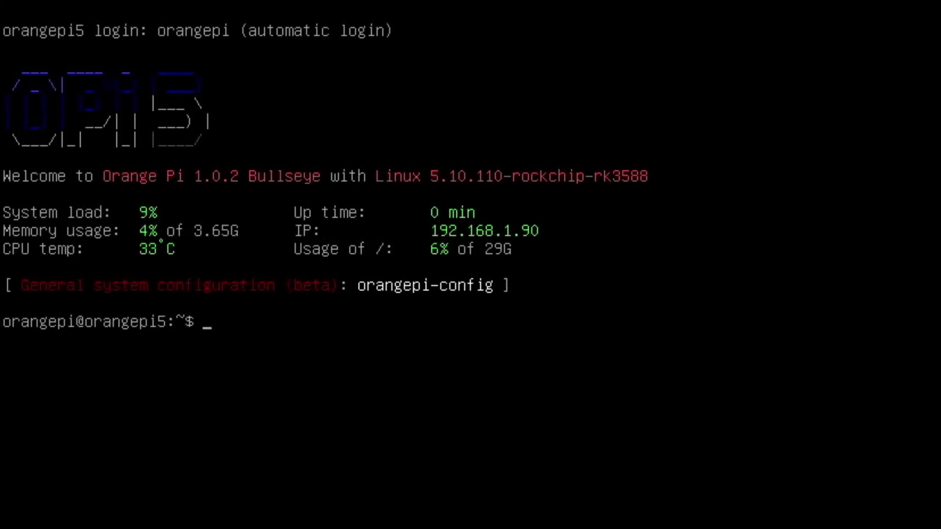
On the Orange Pi console, install neofetch with apt and run it to display the system information
text(sudo apt install neofetch)
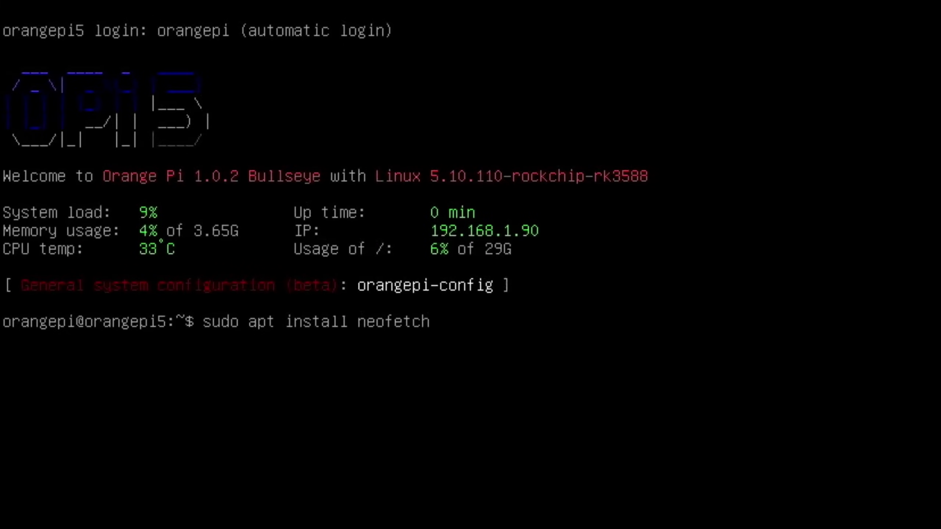
key(Return)
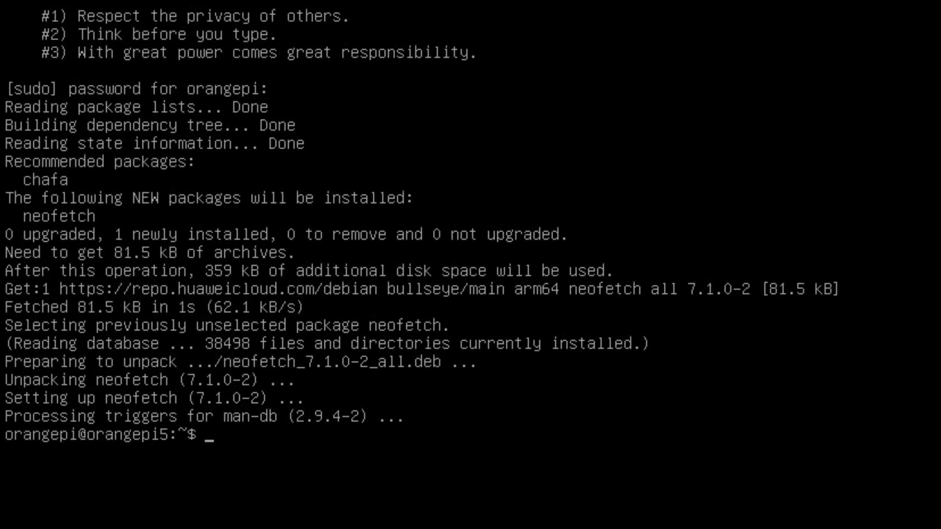
text(neofetch)
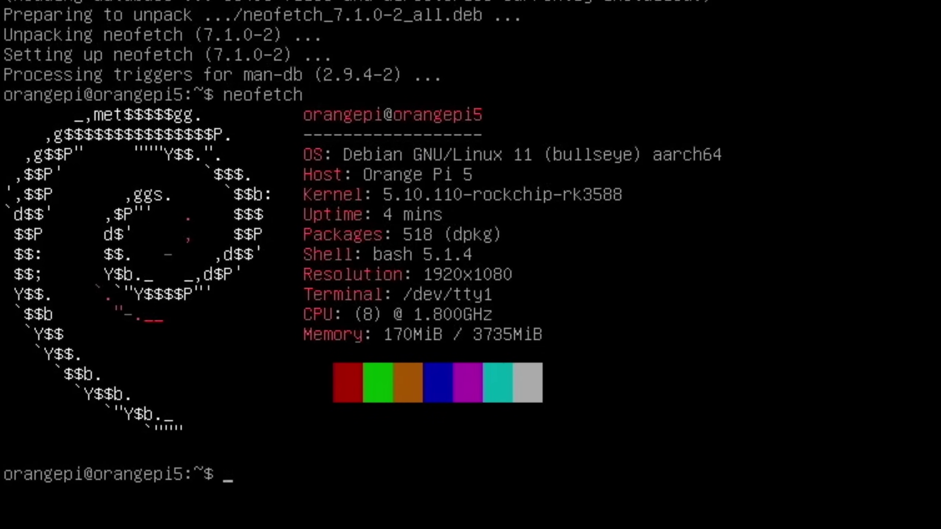
Update the package lists with sudo apt update and upgrade the installed packages with sudo apt upgrade, accepting the upgrade
text(sudo apt update)
key(Return)
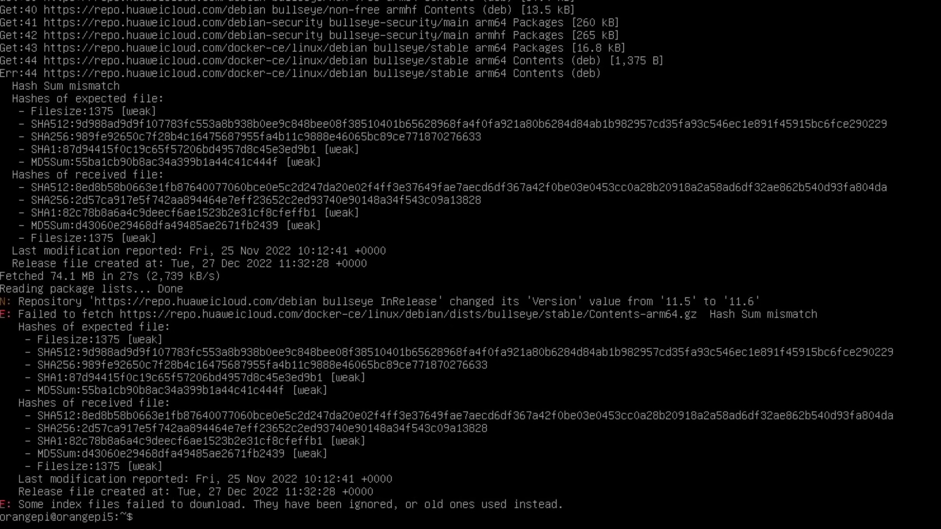
key(Up)
key(BackSpace)
text(sudo apt upgrade)
key(Return)
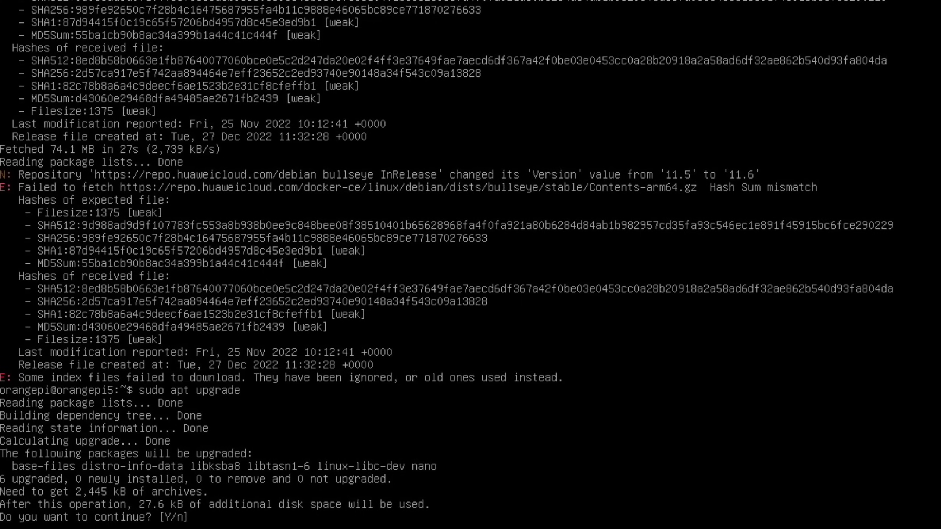
text(y)
key(Return)
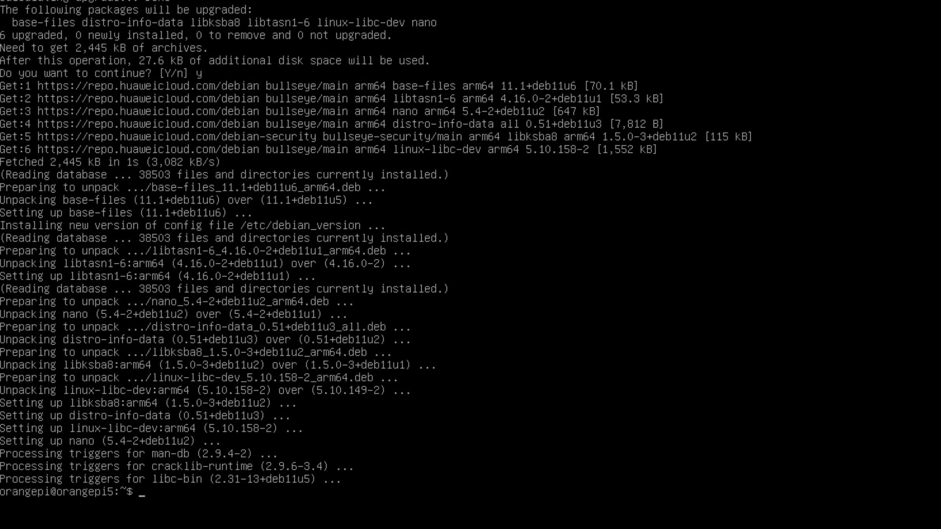
Check the current time settings with timedatectl status and list the available time zones with timedatectl list-timezones
text(timedatectl status)
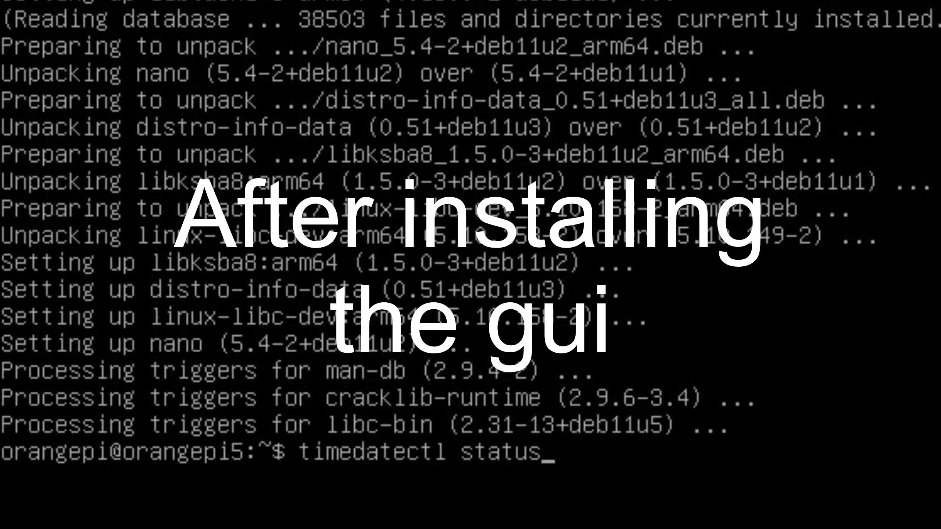
key(Return)
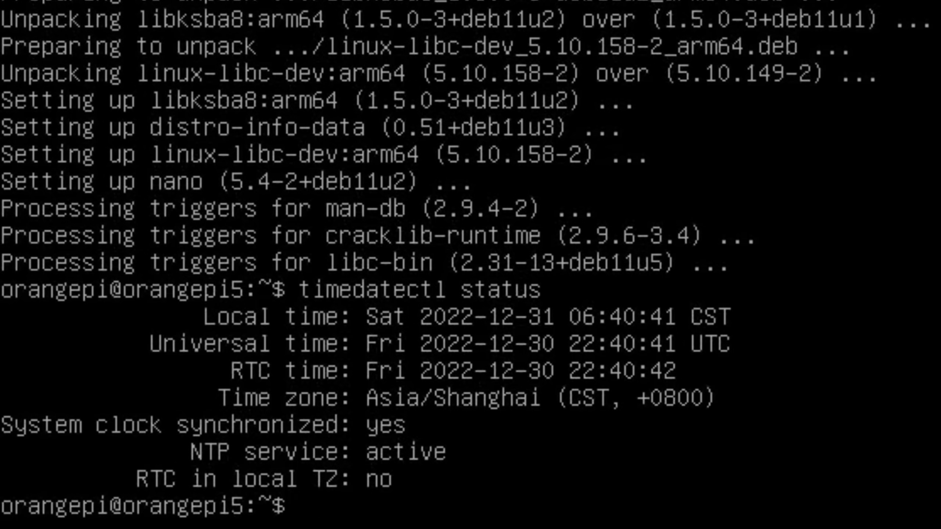
text(timedatectl list-timezones)
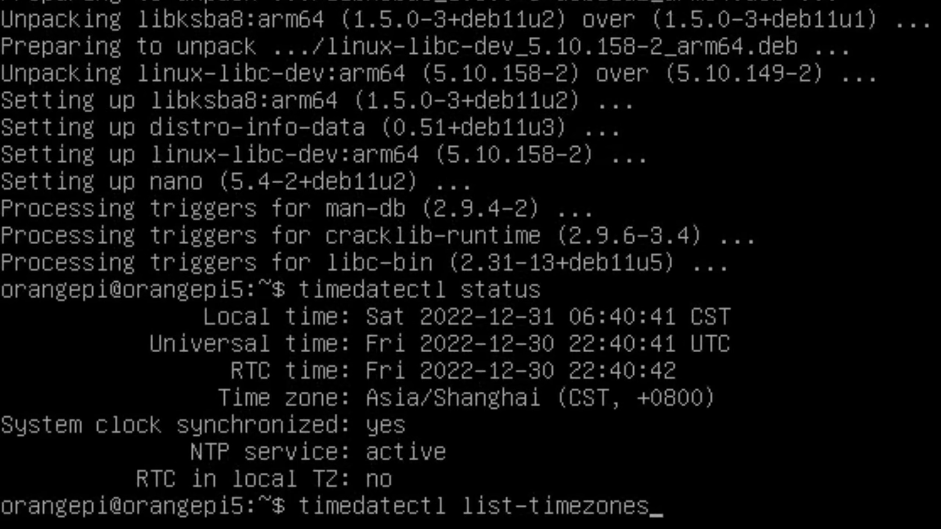
key(Return)
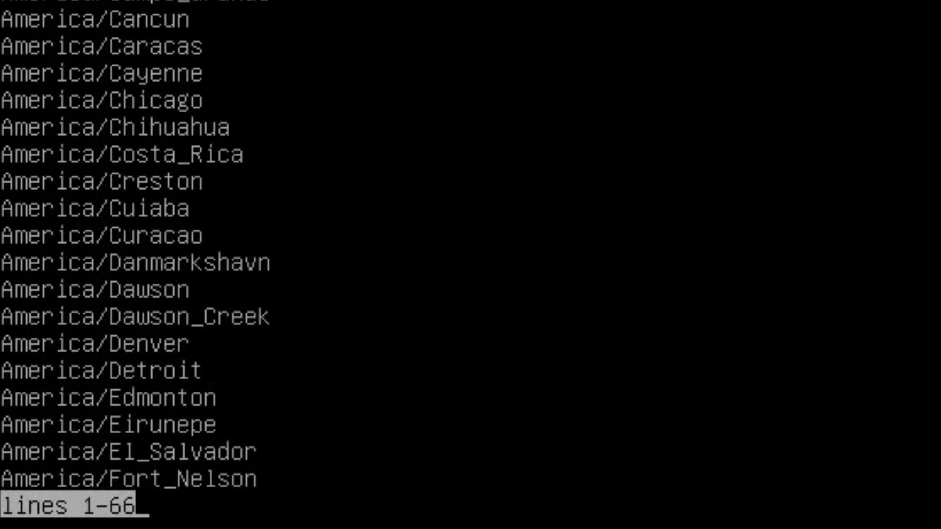
Leave the time zone list and try to set the zone with timedatectl set-timezone Europe/London, authenticating with the account password
key(End)
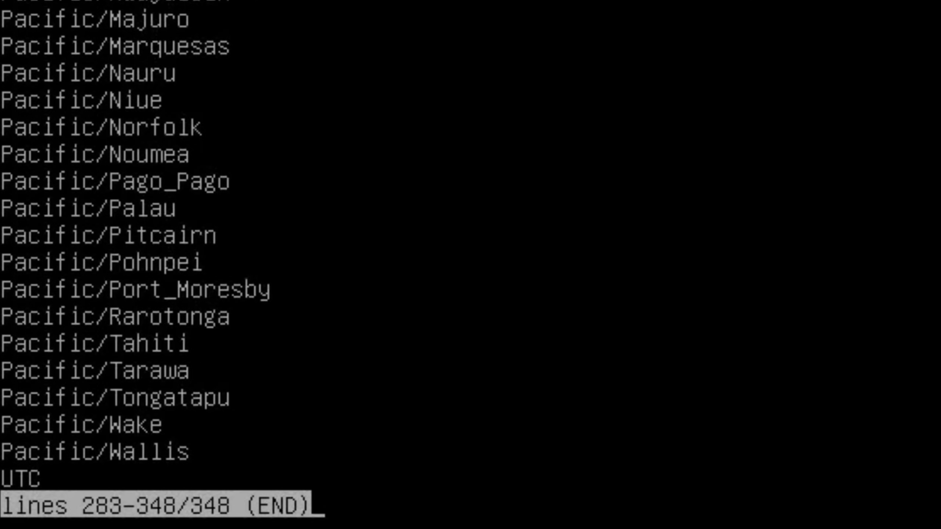
text(q)
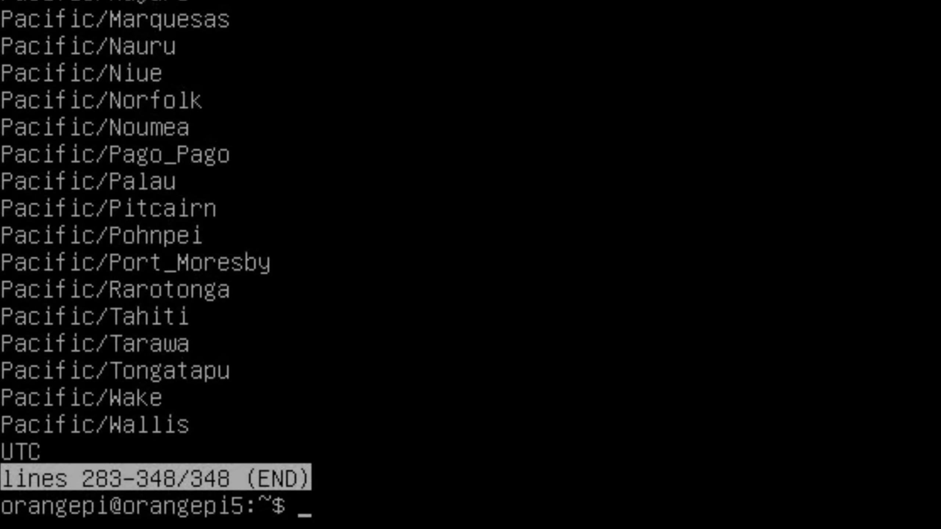
text(timedatectl set-timezone Europe/London)
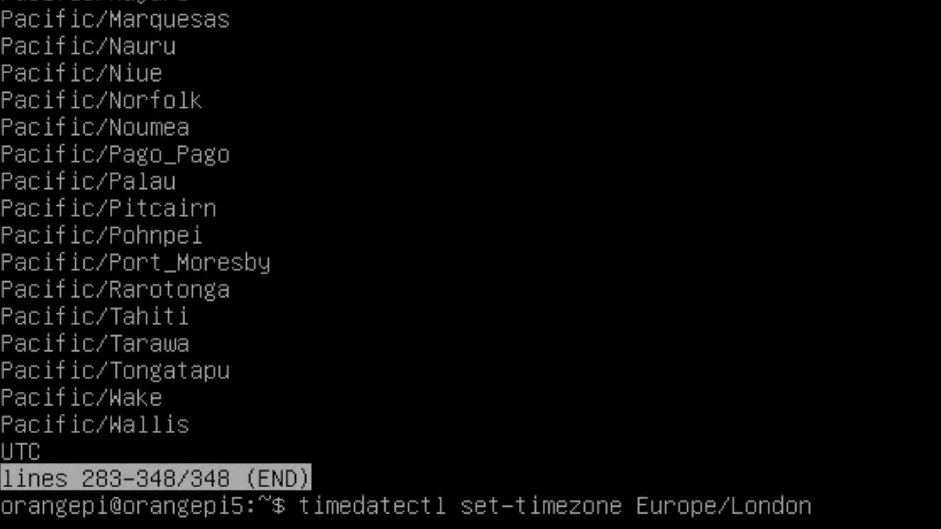
key(Return)
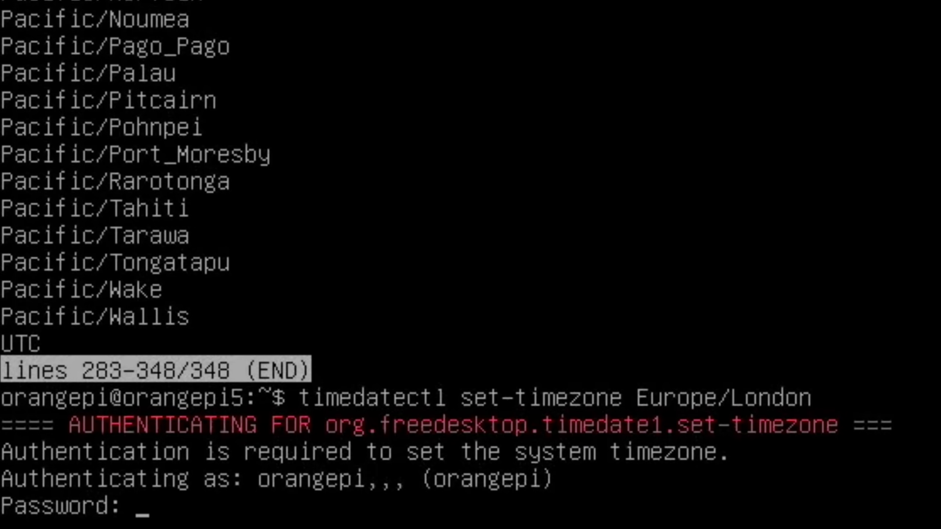
key(Return)
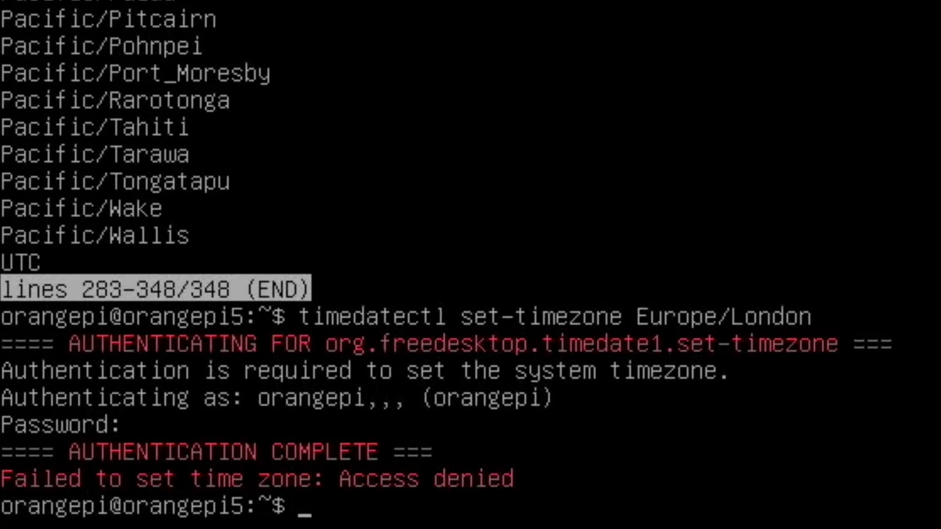
key(Up)
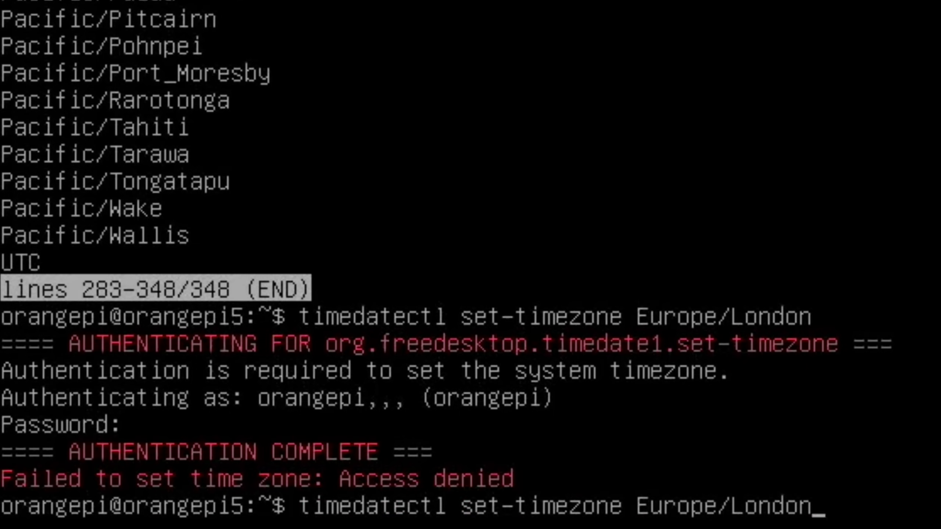
key(Return)
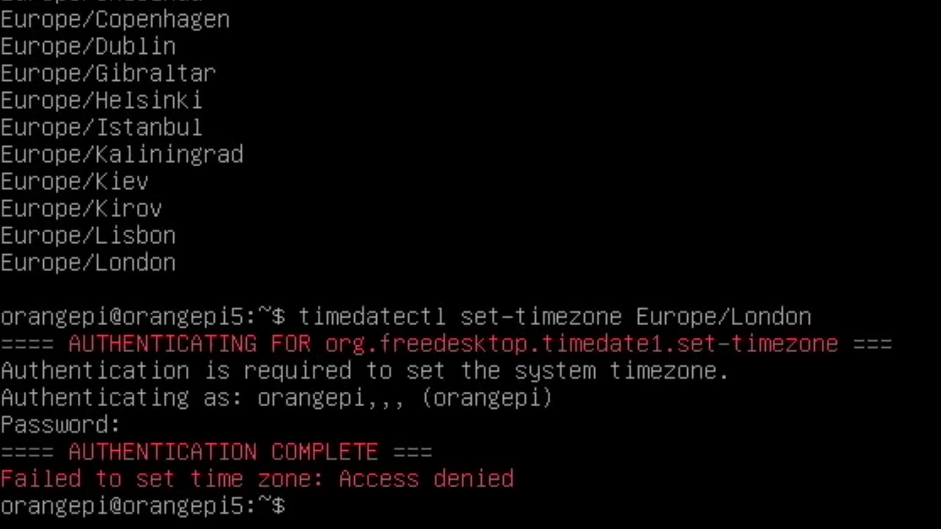
Install tasksel with sudo apt install tasksel, agreeing to continue with the installation
text(sudo apt install tasksel)
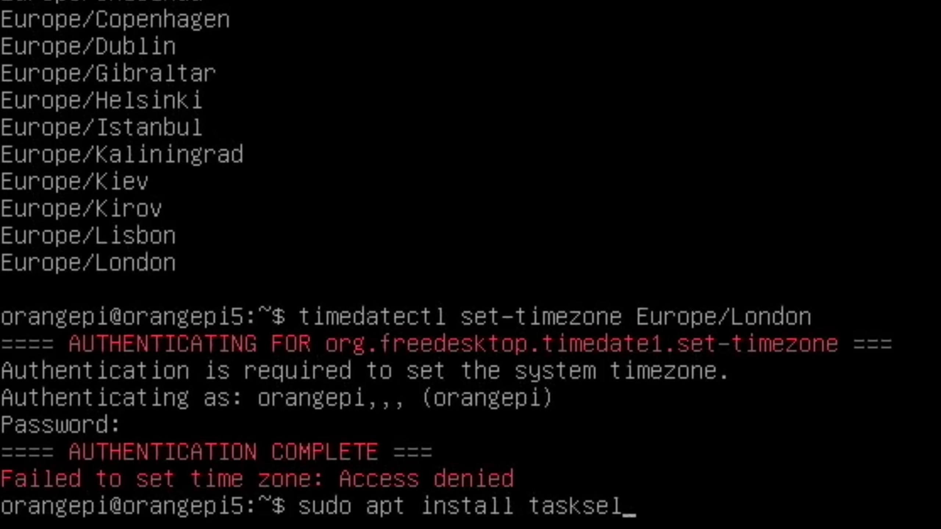
key(Return)
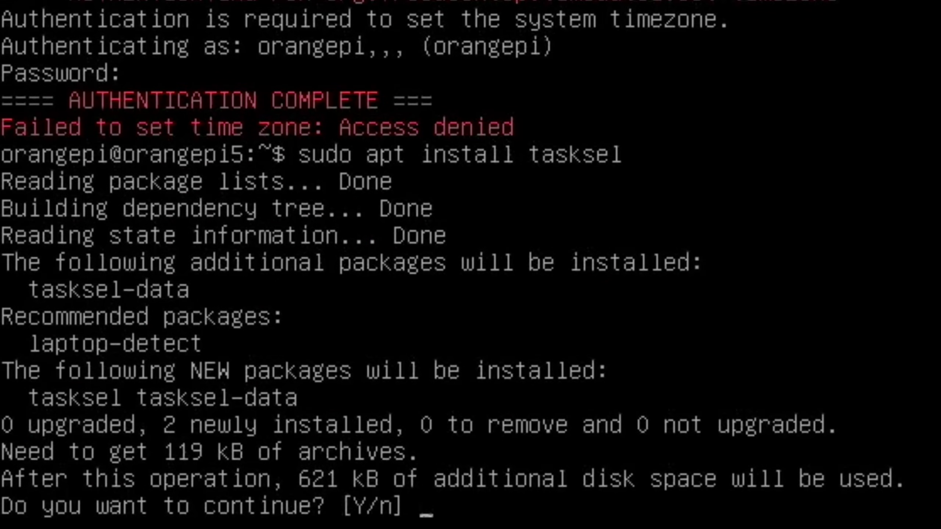
text(y)
key(Return)
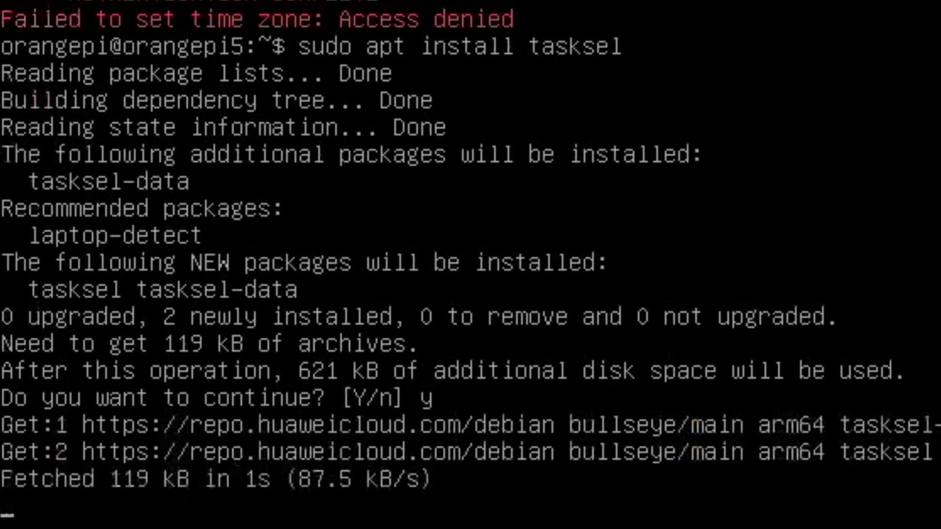
Run sudo tasksel and install only the KDE Plasma desktop from the software selection
text(sudo tasksel)
key(Return)
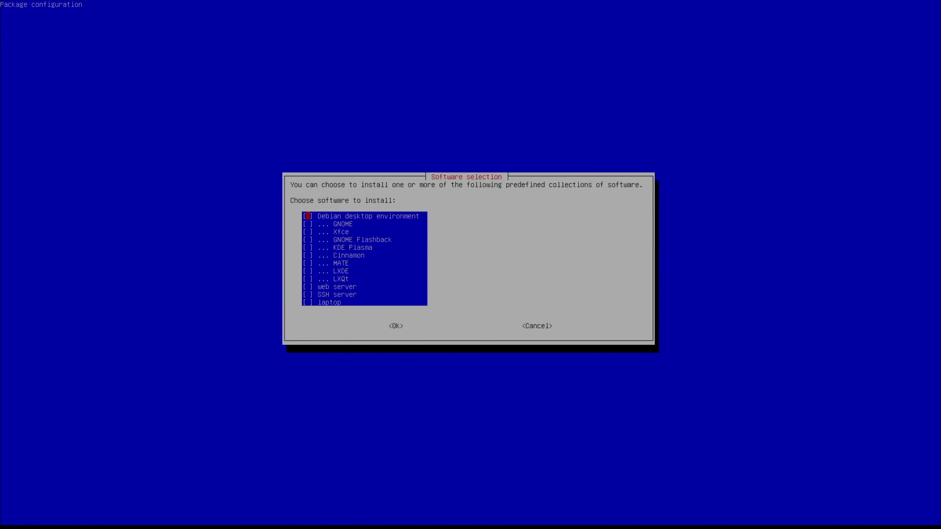
key(Down)
key(Down)
key(Down)
key(Down)
key(Down)
key(Down)
key(Down)
key(Down)
key(Down)
key(Down)
key(Down)
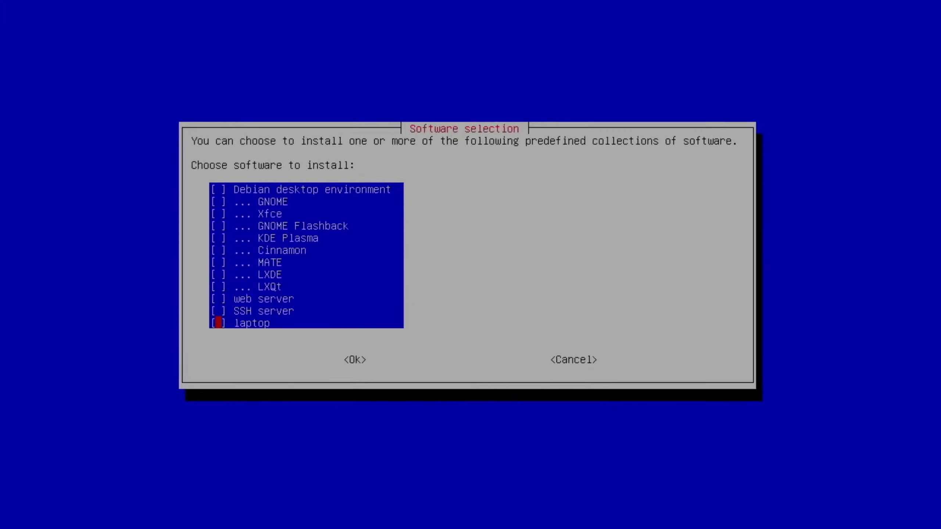
key(Up)
key(Up)
key(Up)
key(Up)
key(Up)
key(Up)
key(Up)
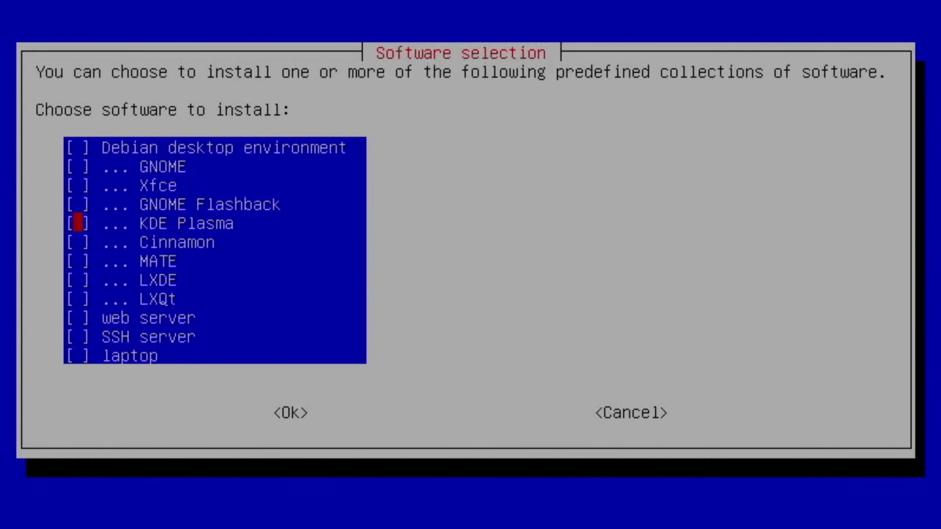
key(space)
key(Tab)
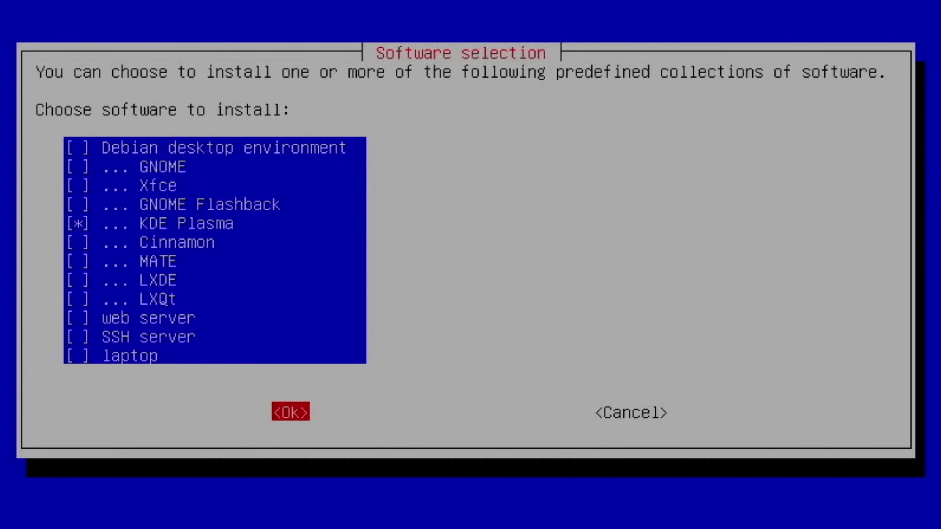
key(Return)
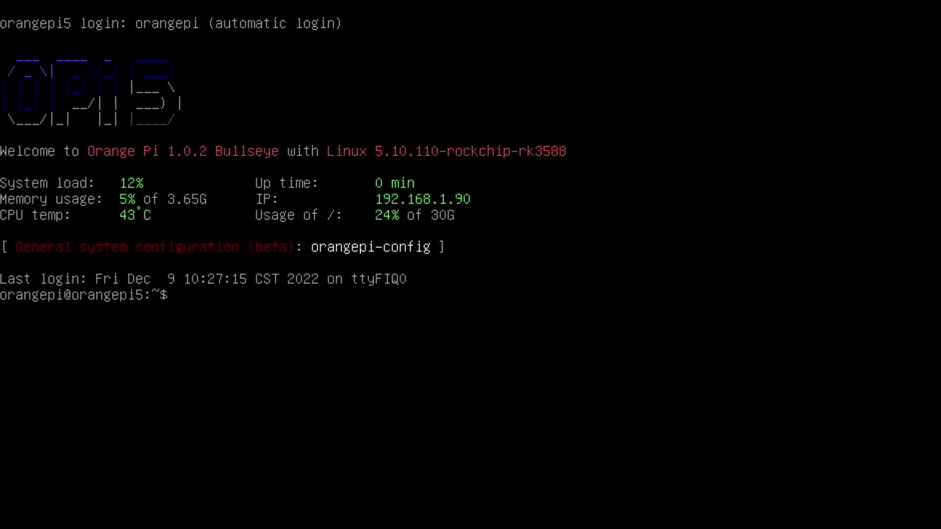
Run sudo dpkg --configure -a with the account password and accept the package maintainer's version of client.conf, daemon.conf and any further configuration file
text(sudo dpkg --configure -a)
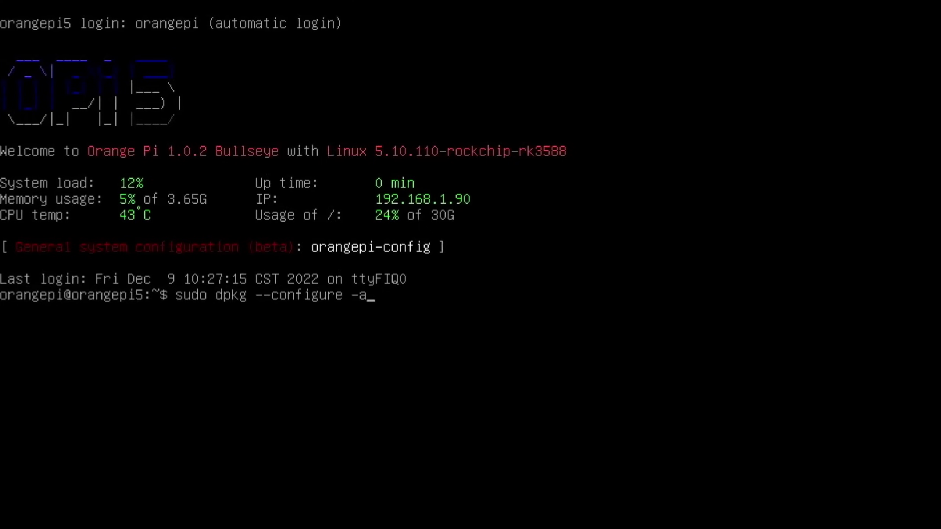
key(Return)
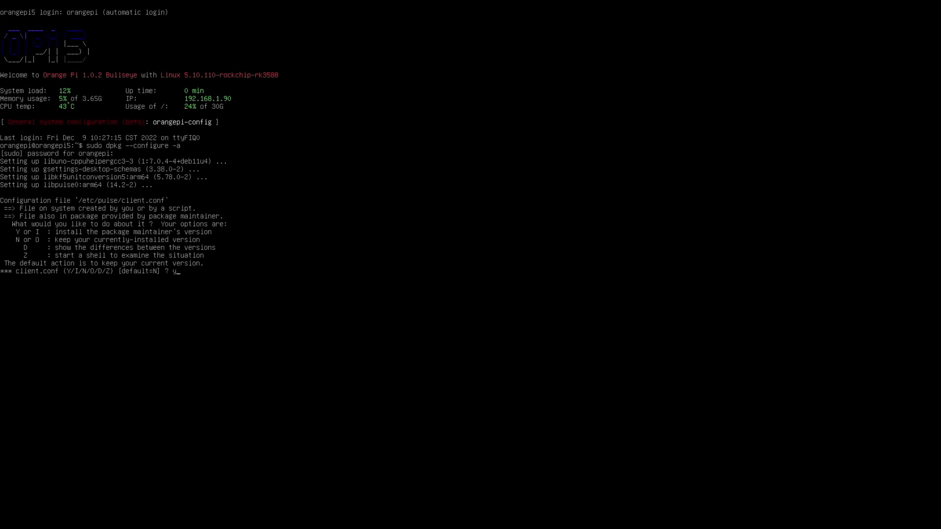
text(y)
key(Return)
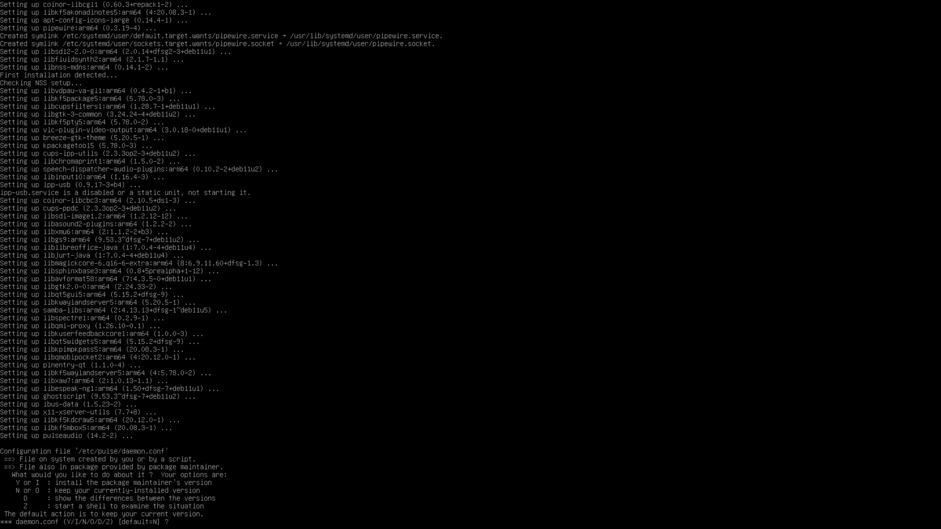
text(y)
key(Return)
text(y)
key(Return)
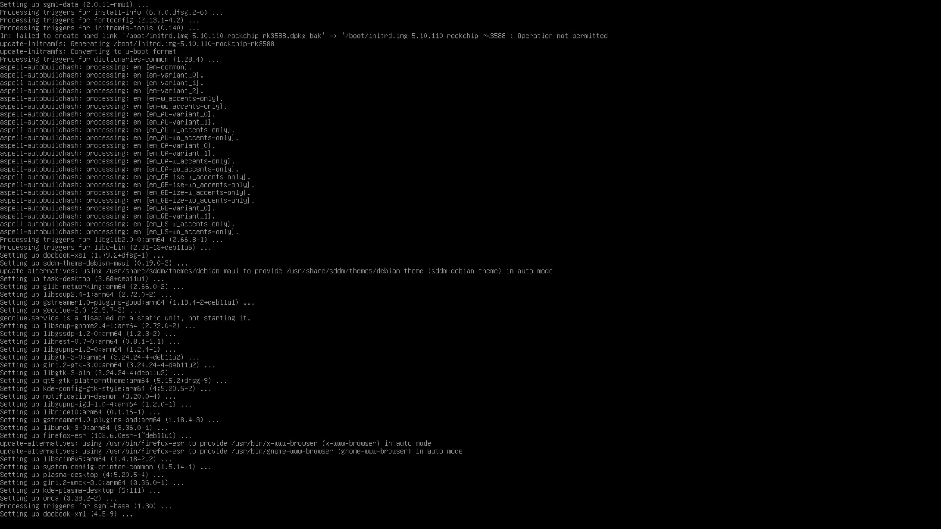
Try the reboot command, and shut the system down with sudo shutdown -h now
text(reboot)
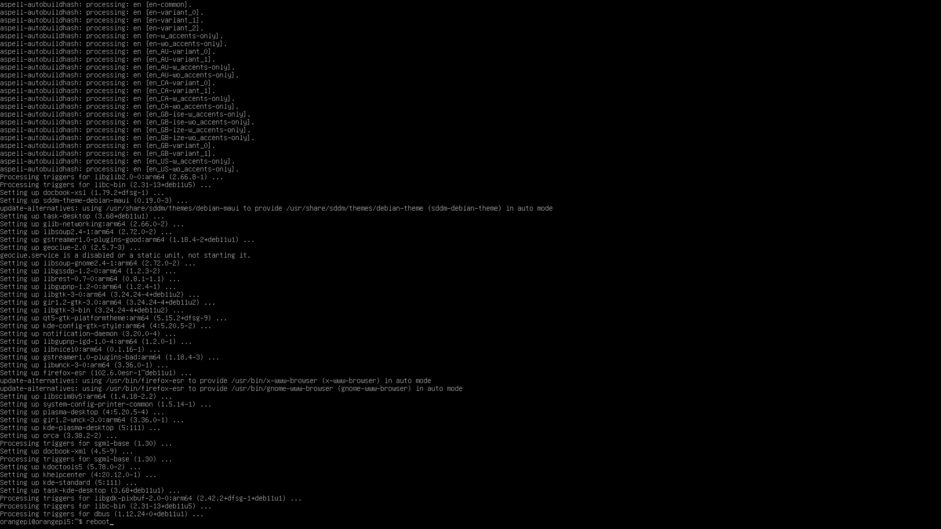
key(Return)
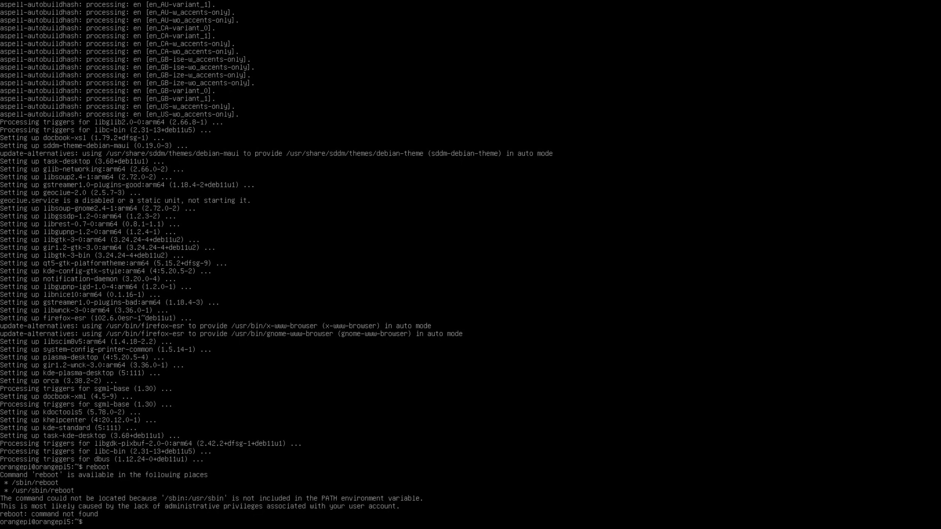
text(sudo shutdown -h now)
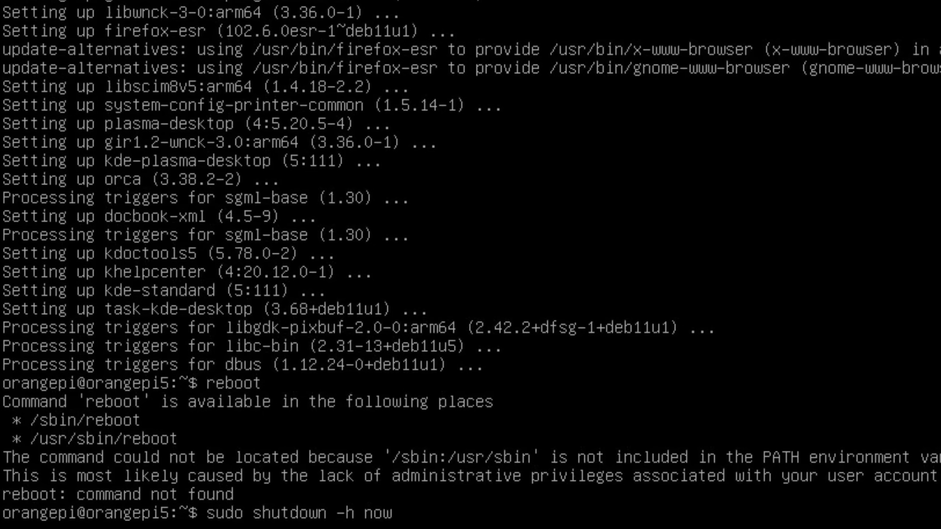
key(Return)
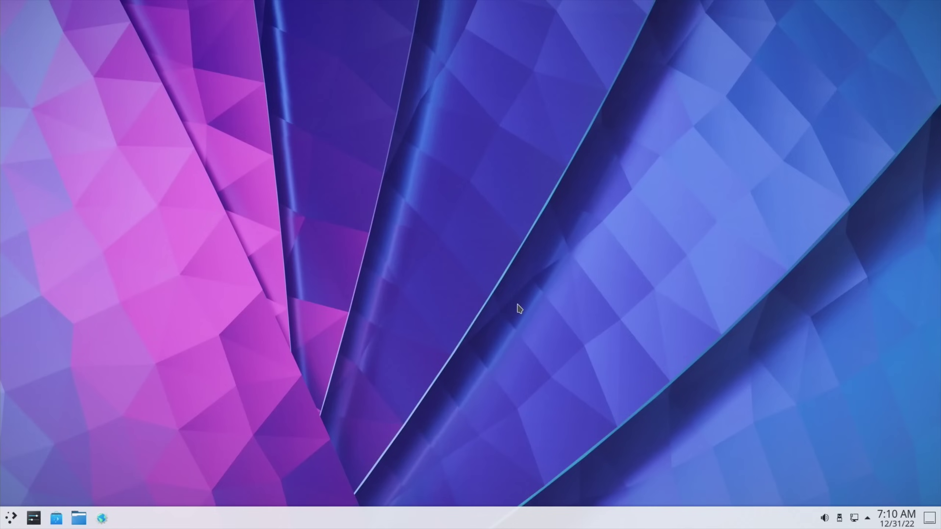
On the KDE Plasma desktop, search the applications for "fir" and open a Konsole terminal window
key(super)
key(Escape)
key(alt+space)
text(fir)
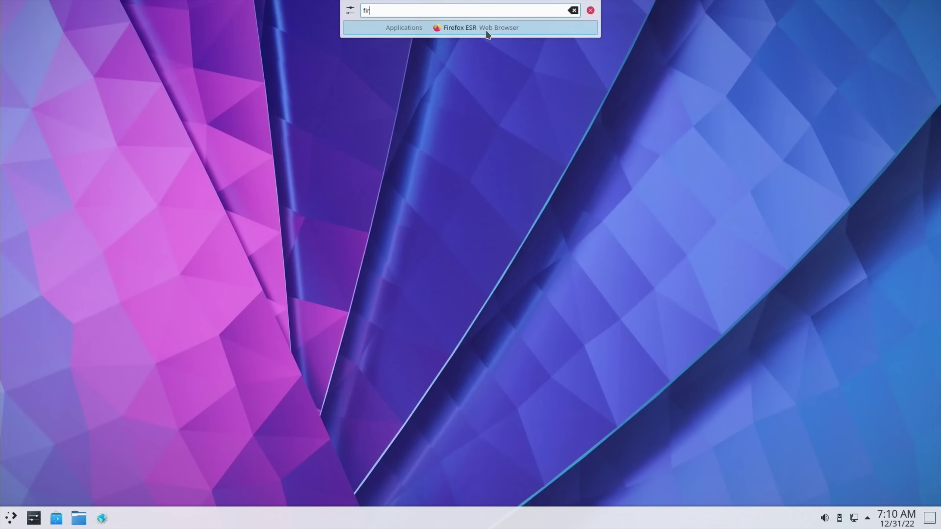
key(Return)
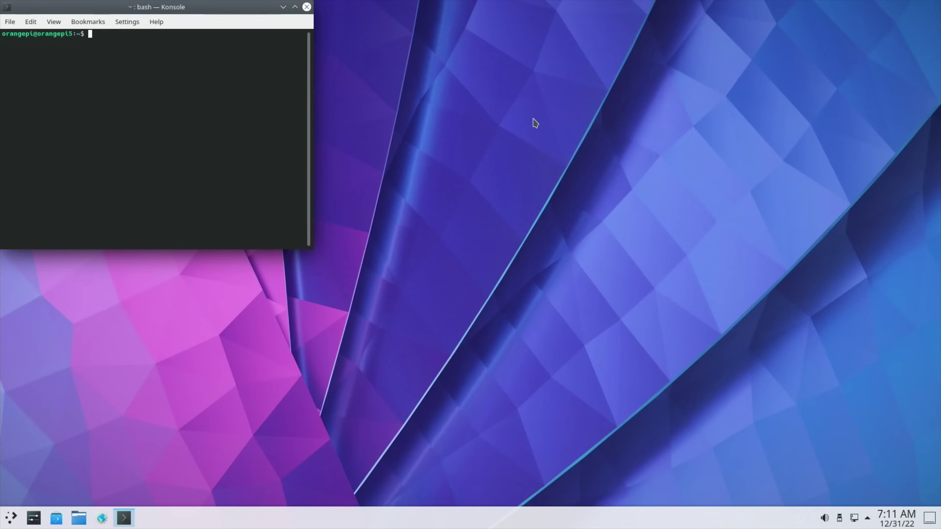
Change the account password with passwd, entering the current password and the new password twice
text(passwd)
key(Return)
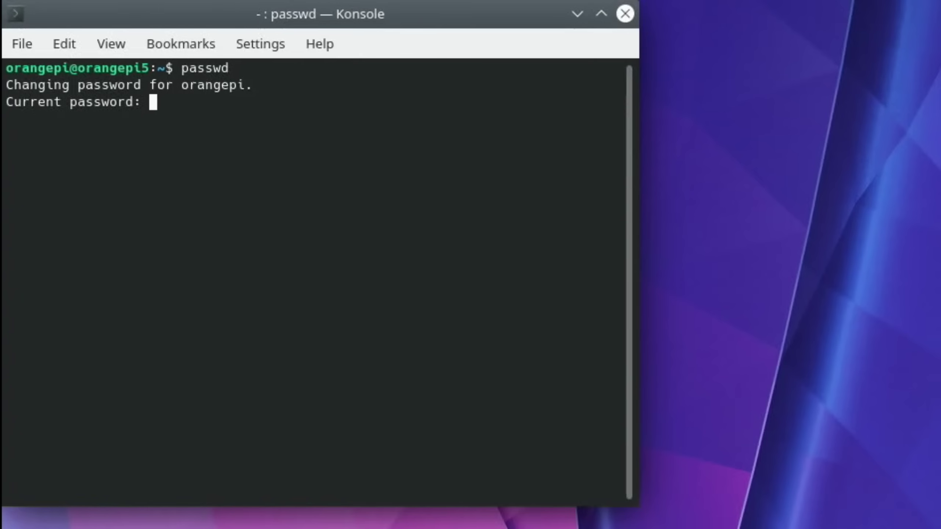
key(Return)
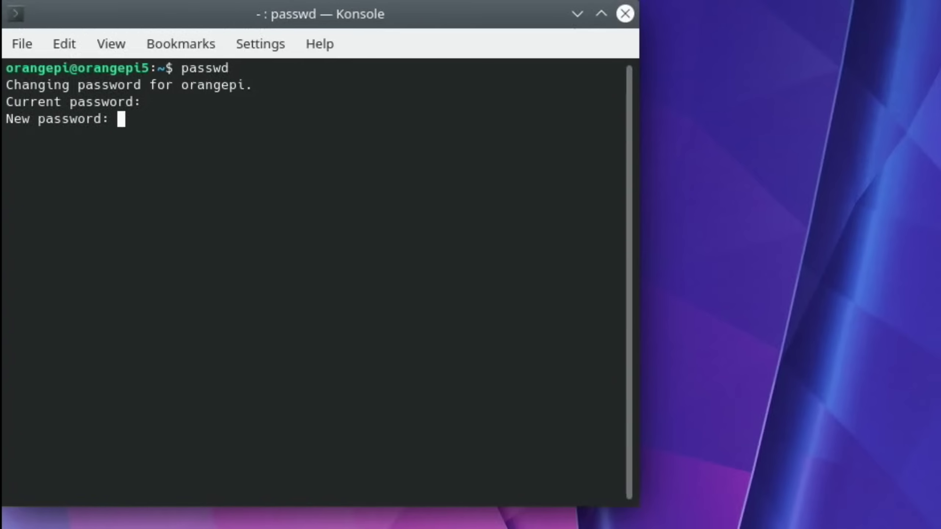
key(Return)
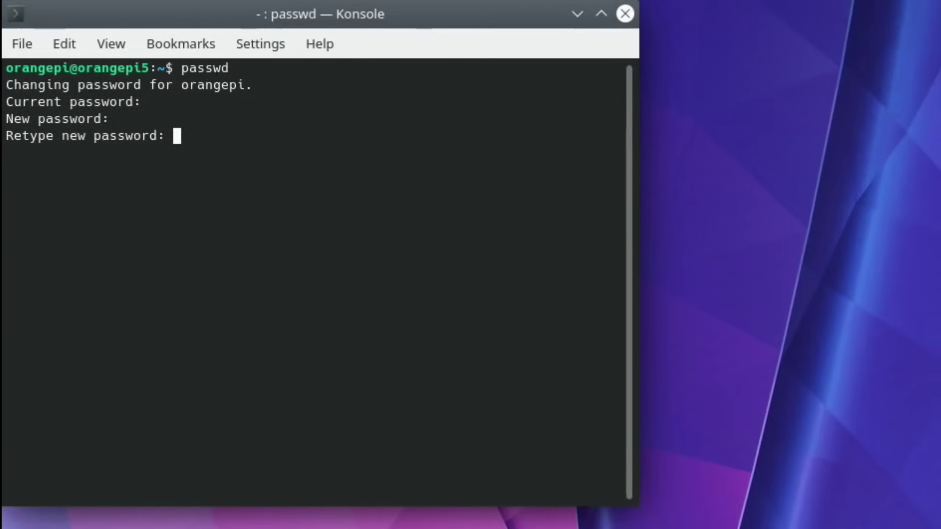
key(Return)
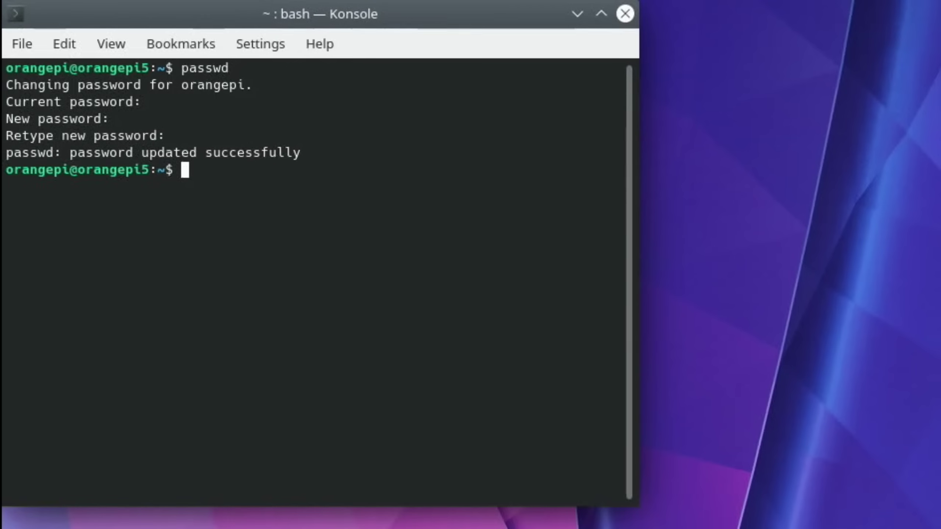
Update the package lists with sudo apt update, entering the account password
key(Up)
key(Up)
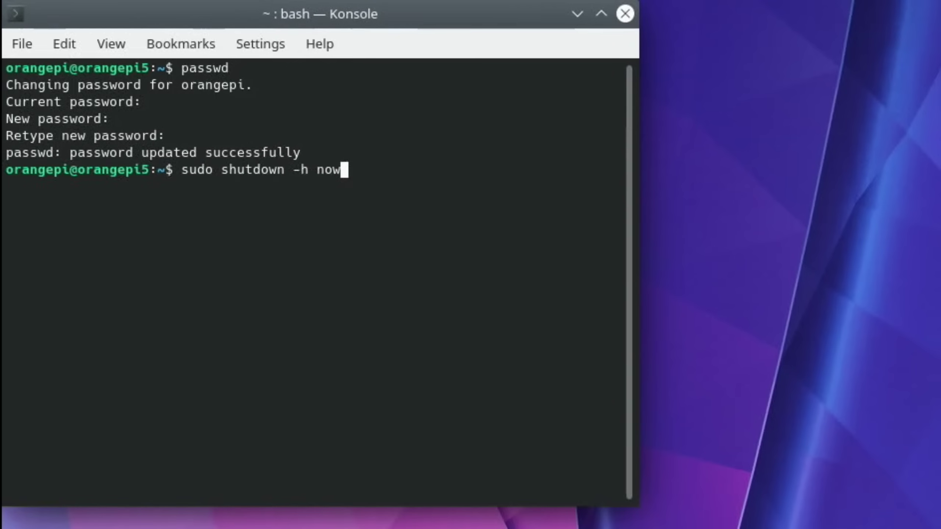
key(Up)
key(Up)
key(Return)
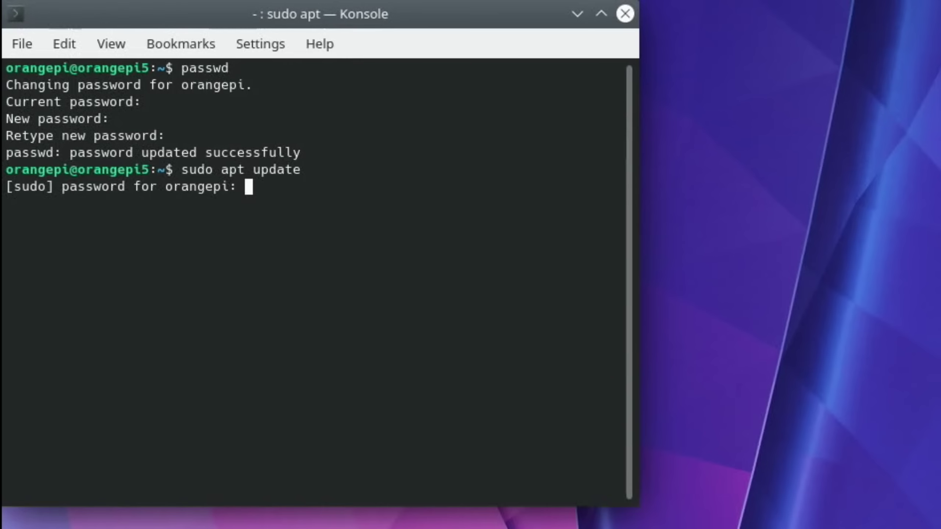
key(Return)
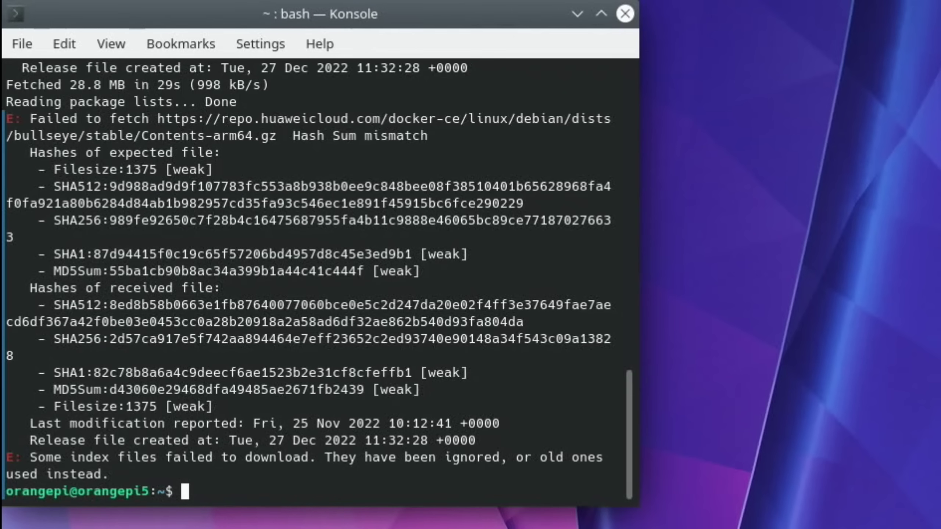
Upgrade the installed packages with sudo apt upgrade by recalling the earlier command
key(Up)
key(Up)
key(Up)
key(Up)
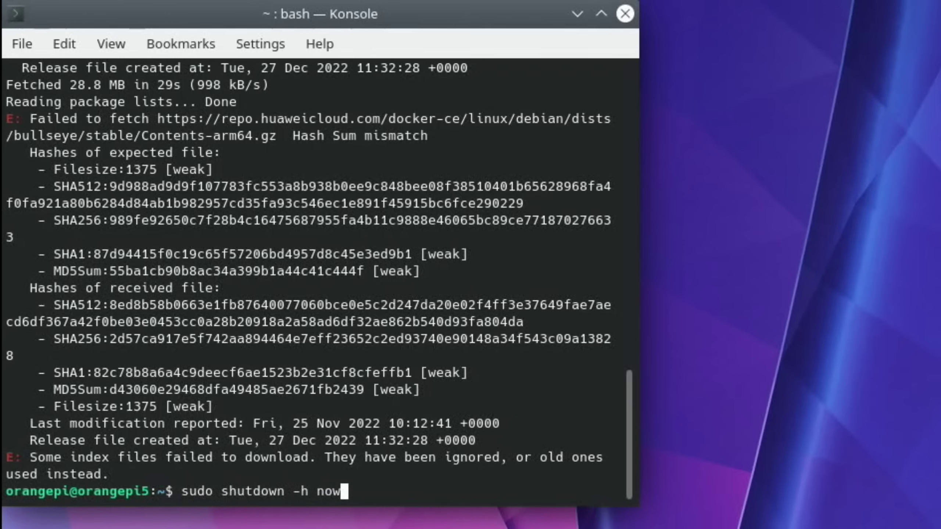
key(Up)
key(Up)
key(Up)
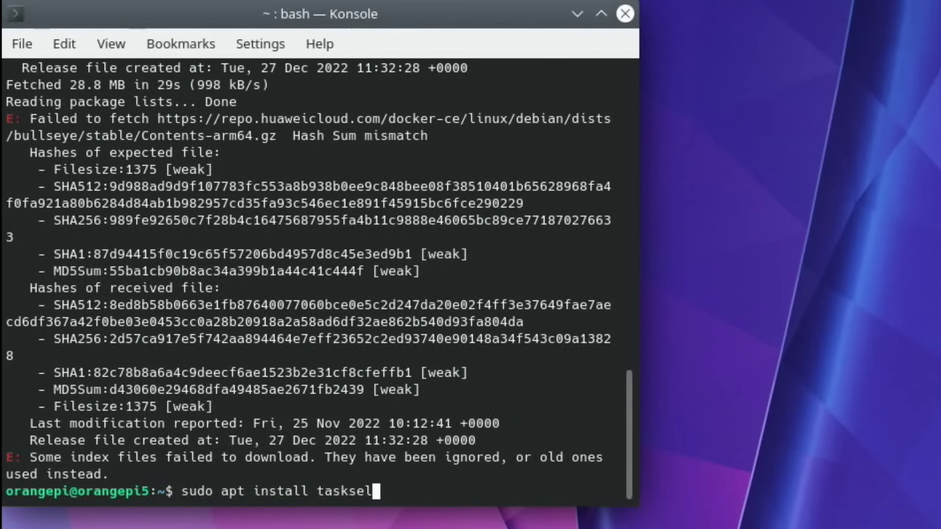
key(Return)
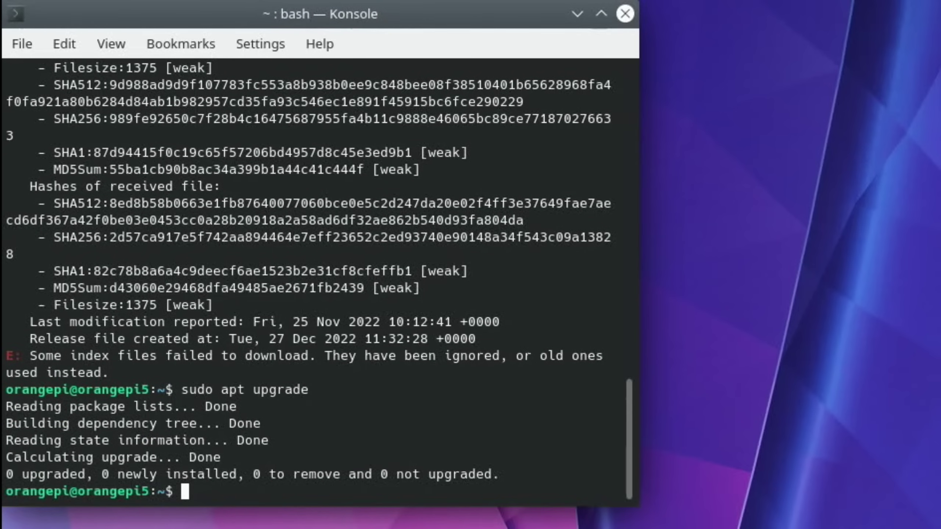
Install the psensor package with sudo apt install psensor and agree to the additional packages
text(sudo)
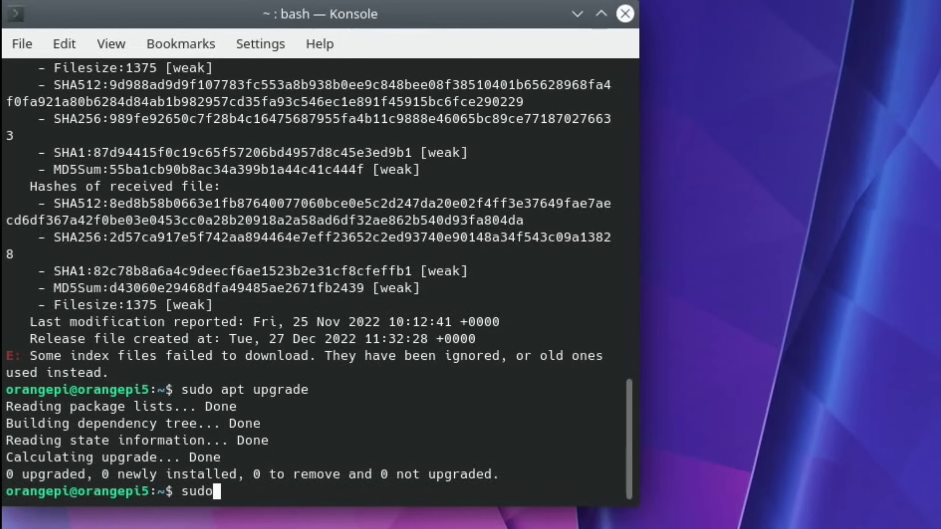
text( apt install psensor)
key(Return)
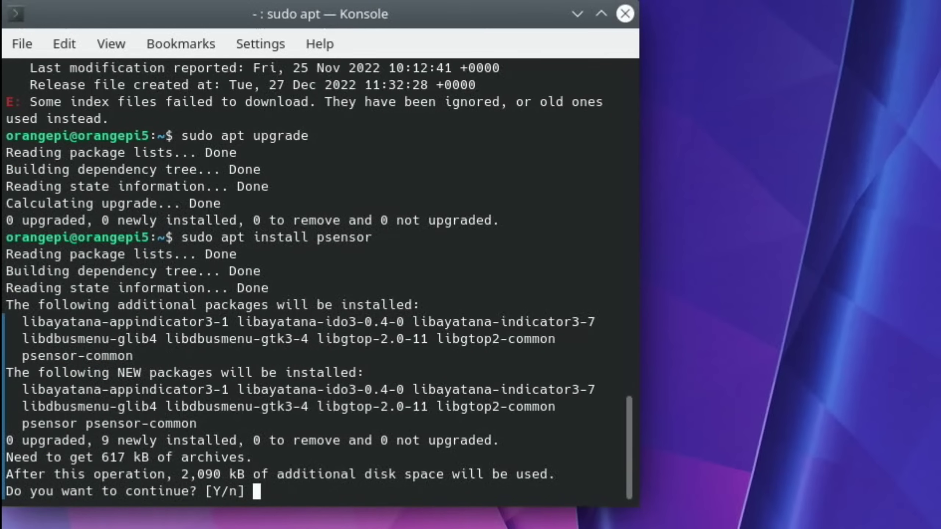
text(y)
key(Return)
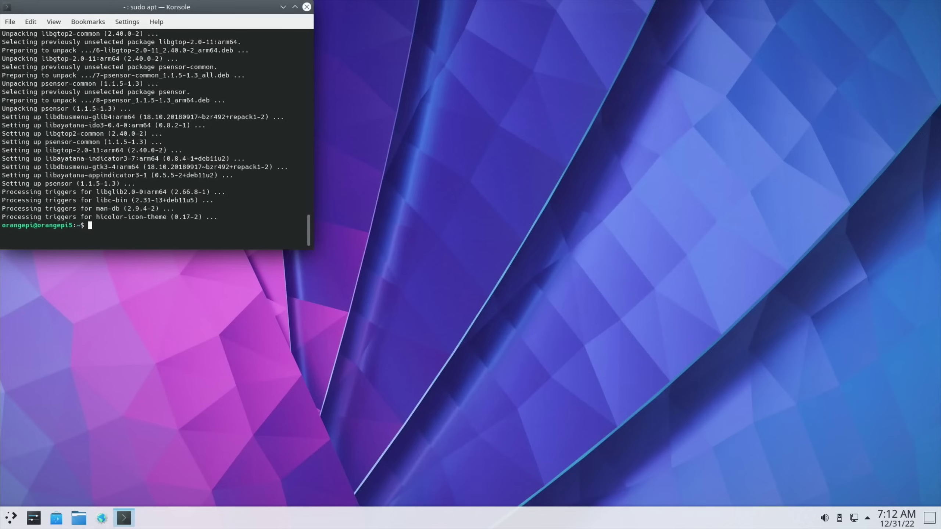
Launch Psensor, make its window slightly taller and place it lower on the desktop
key(super)
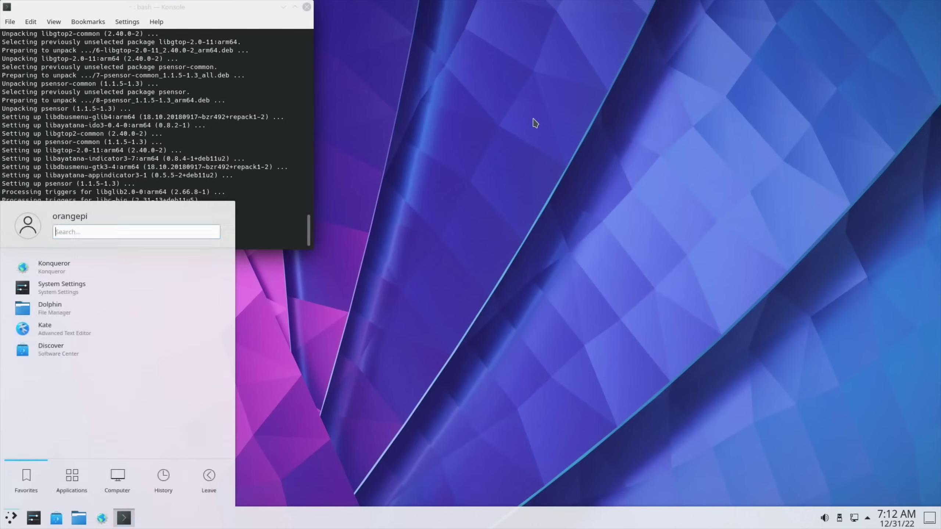
text(ps)
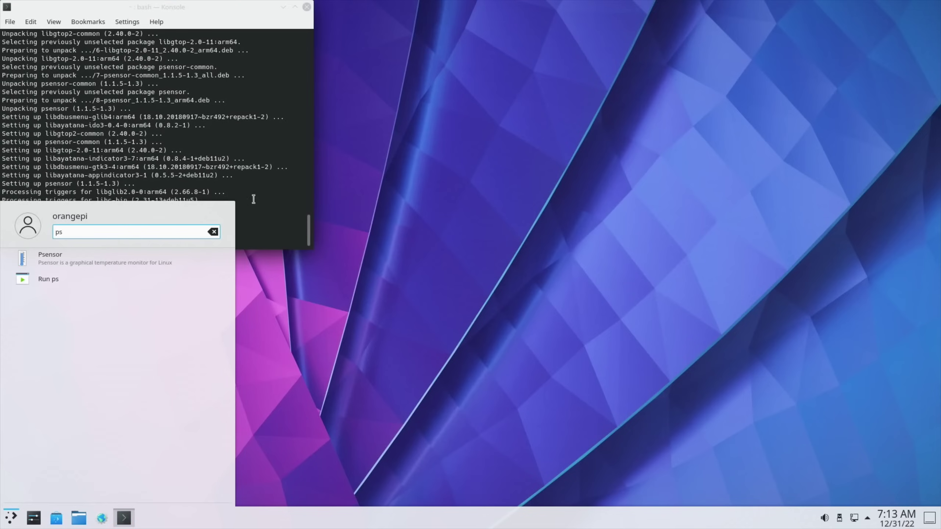
key(Return)
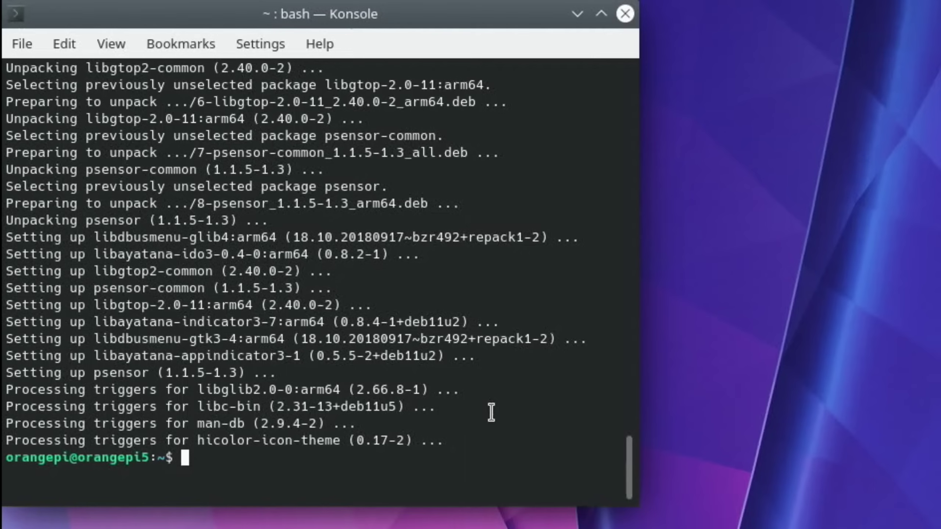
text(psensor)
key(Return)
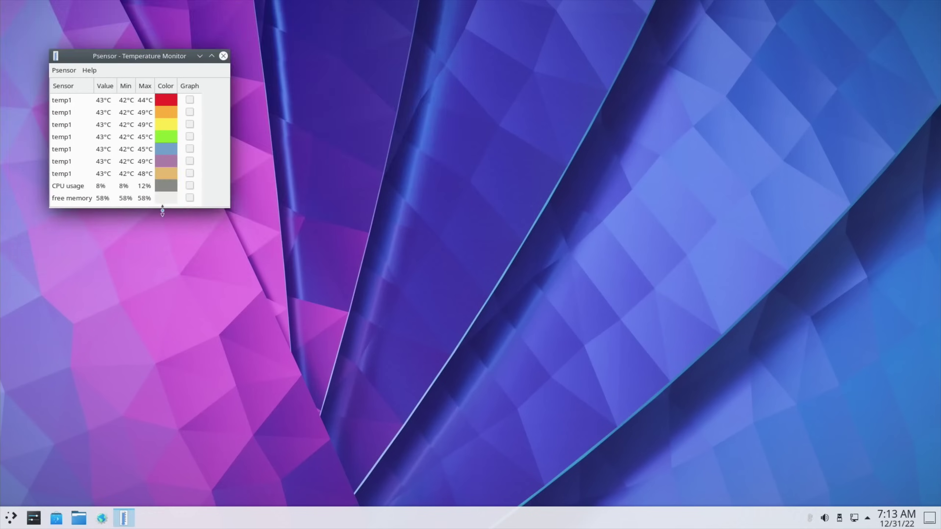
drag(162, 204, 162, 221)
drag(126, 58, 106, 281)
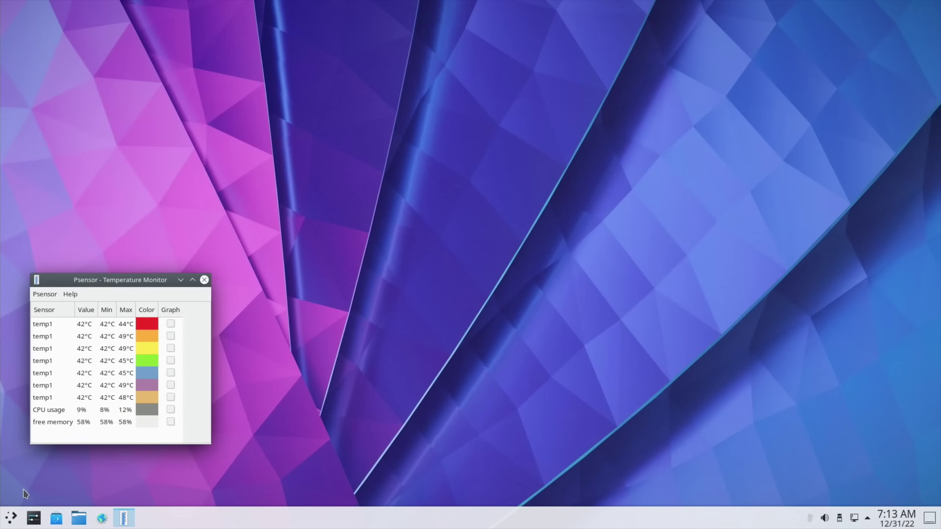
Open the Discover software center, search for "conky" and install the conky system monitor
key(super)
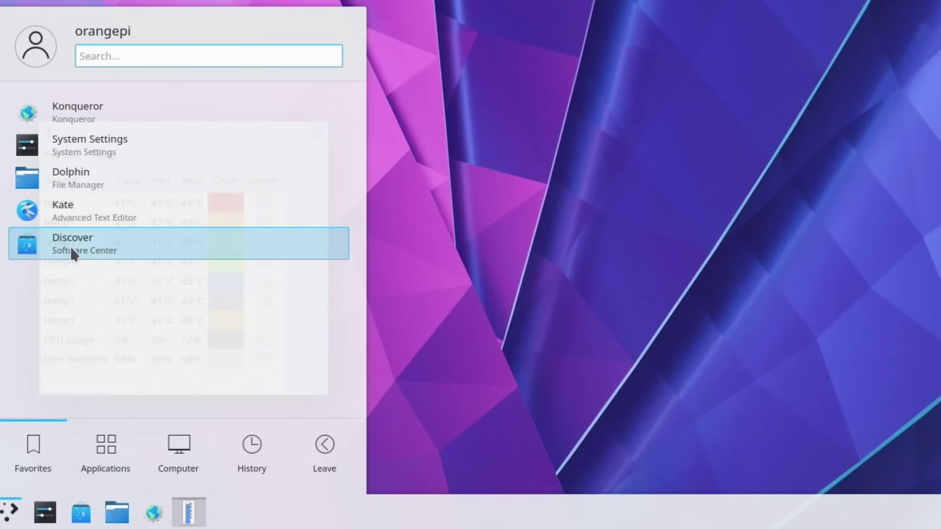
click(70, 246)
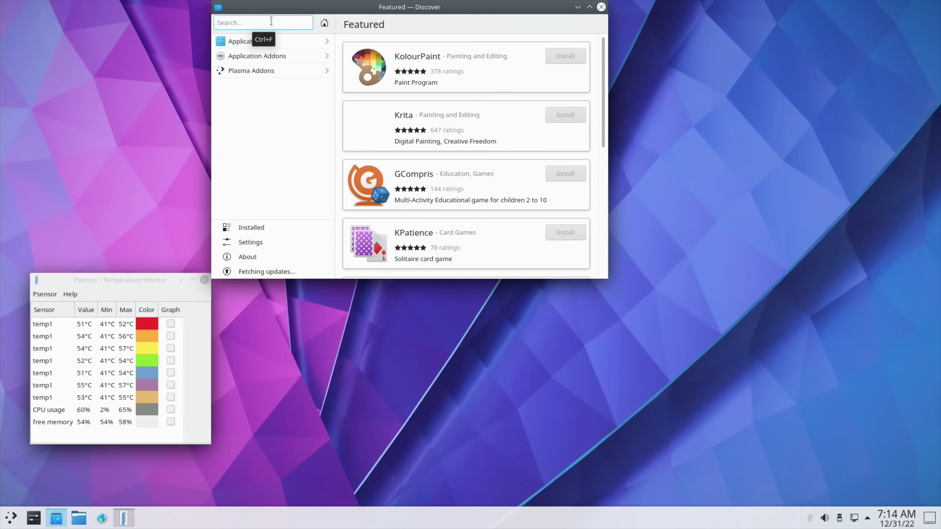
text(co)
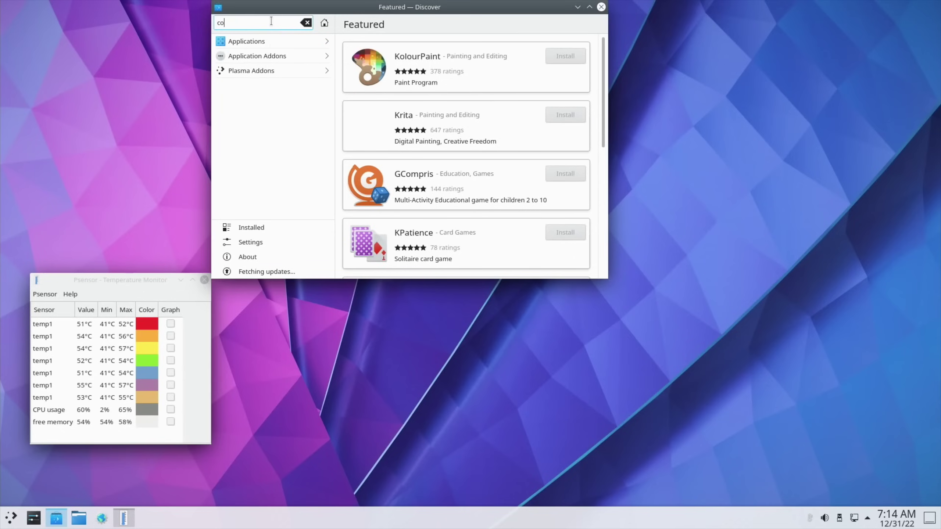
text(nky)
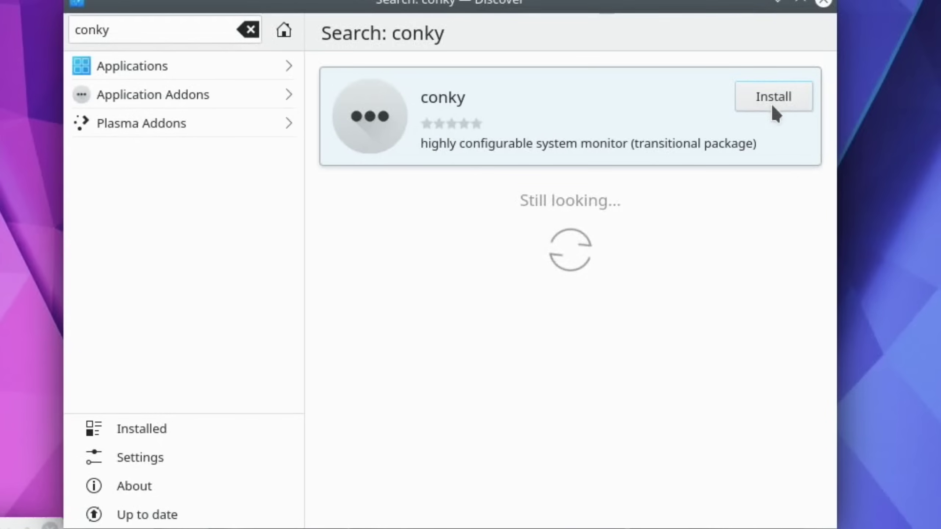
click(574, 60)
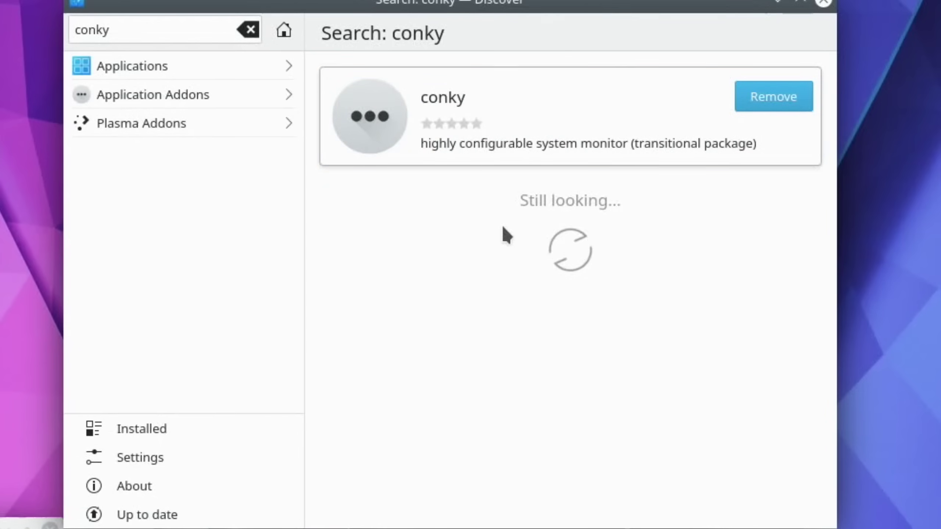
Search the applications for "conky" and launch it
key(super)
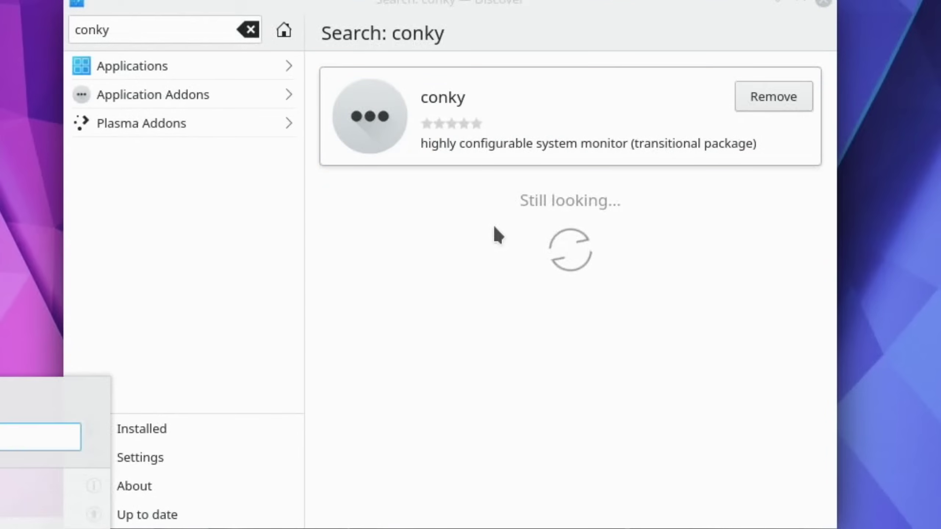
text(conky)
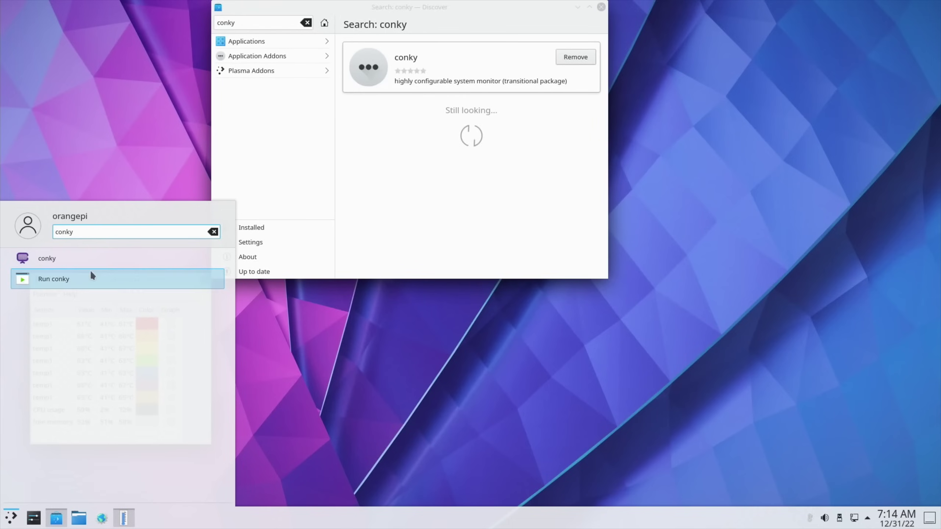
click(83, 259)
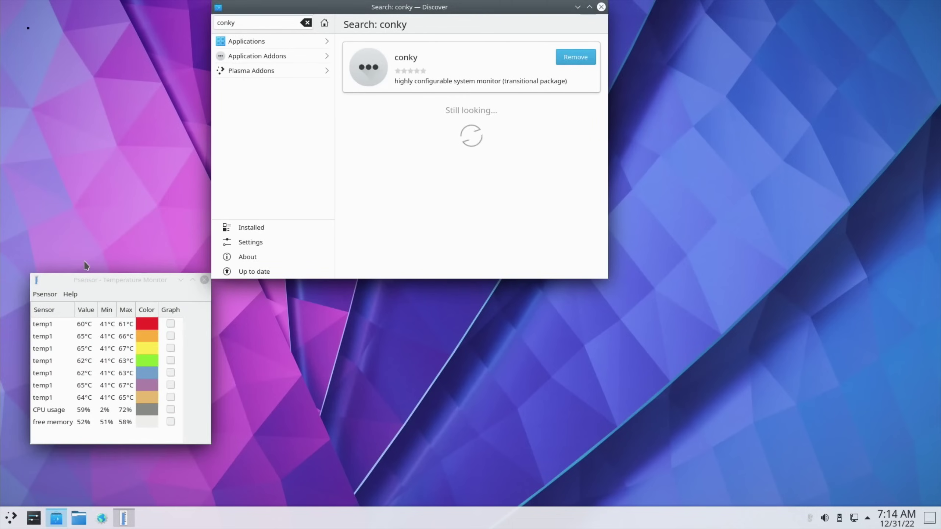
Move Discover clear of conky, place Psensor directly beneath conky at matching width, and close Discover
drag(392, 37, 469, 77)
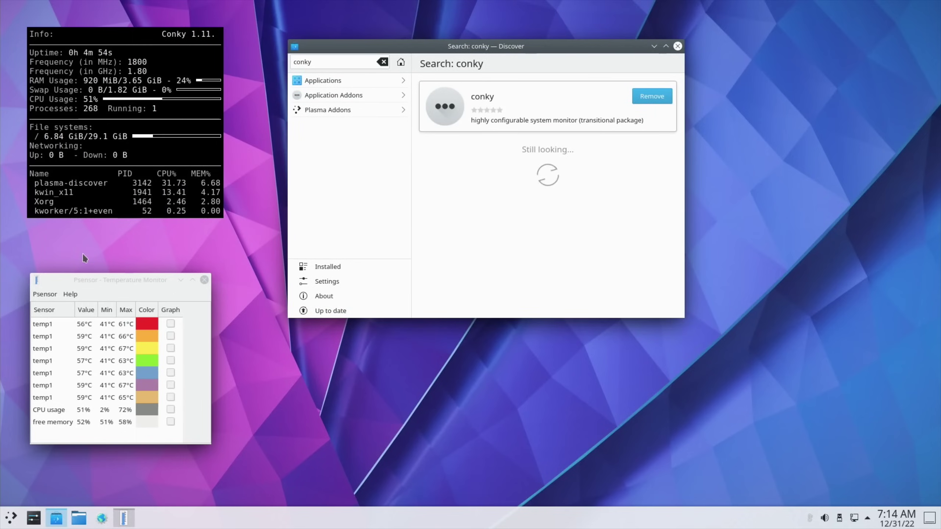
drag(79, 275, 77, 221)
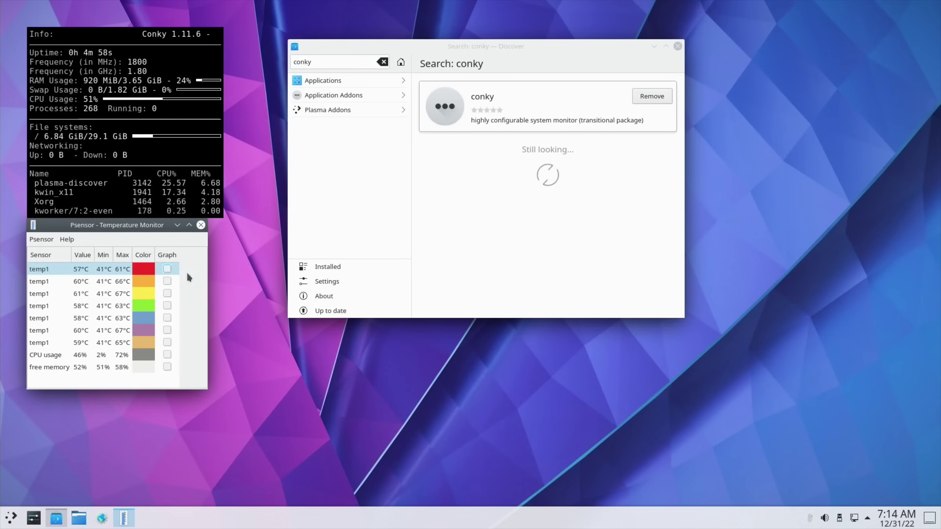
drag(207, 278, 224, 277)
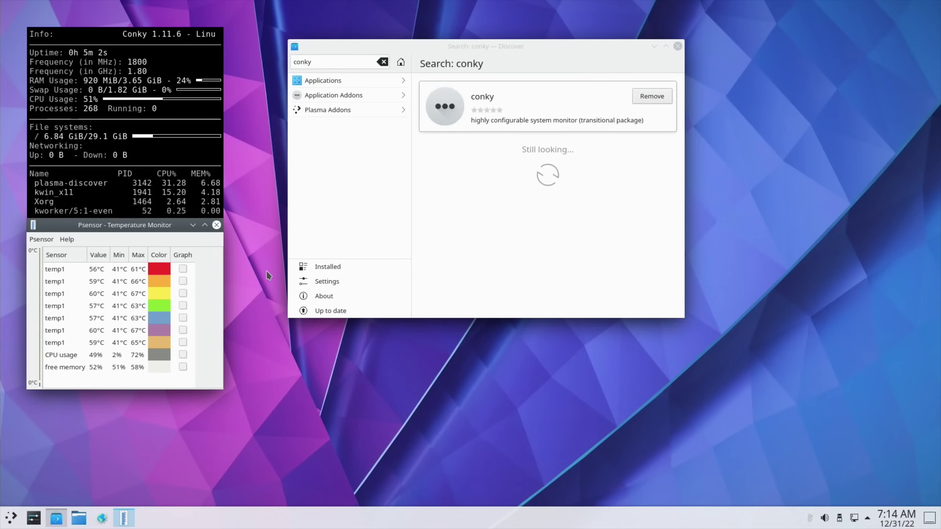
click(677, 46)
Search the applications for "theme", open the Global Theme settings and bring up the downloadable global themes
key(super)
text(theme)
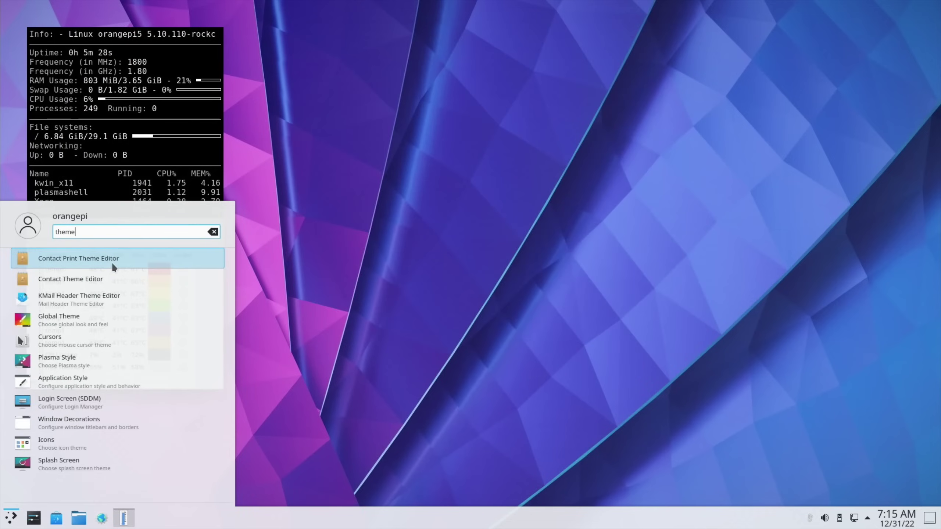
click(76, 319)
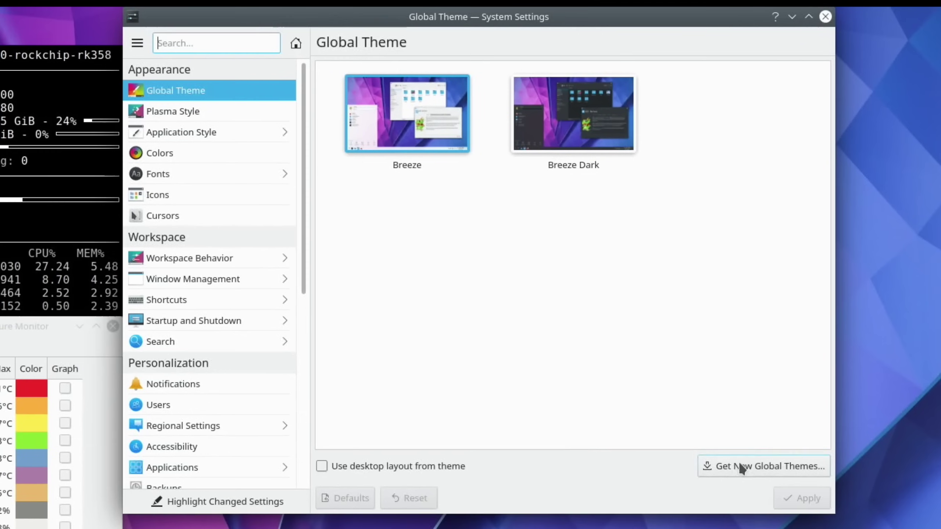
click(739, 464)
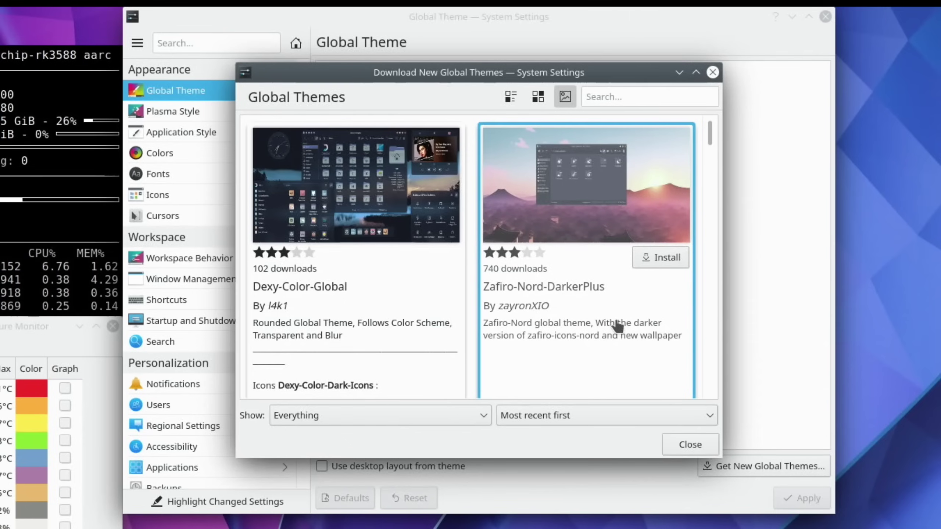
Search the downloadable themes for "winsur" and install WinSur-dark Global Theme, entering the account password, and close the download window
click(633, 95)
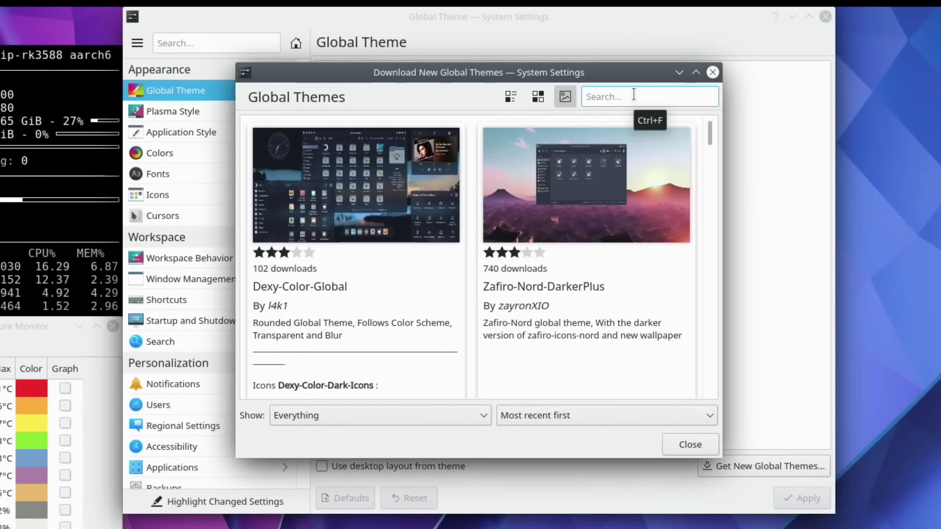
text(winsur)
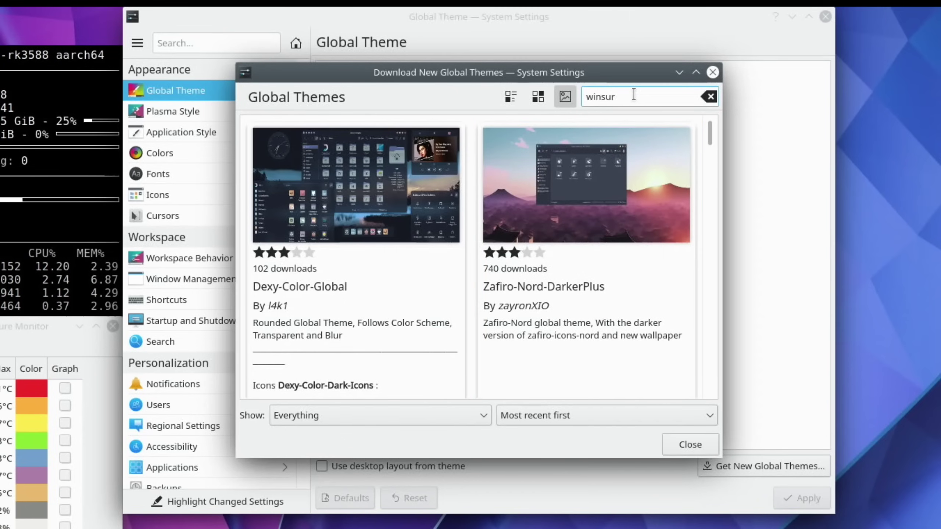
scroll(388, 235, down, 5)
scroll(387, 233, down, 2)
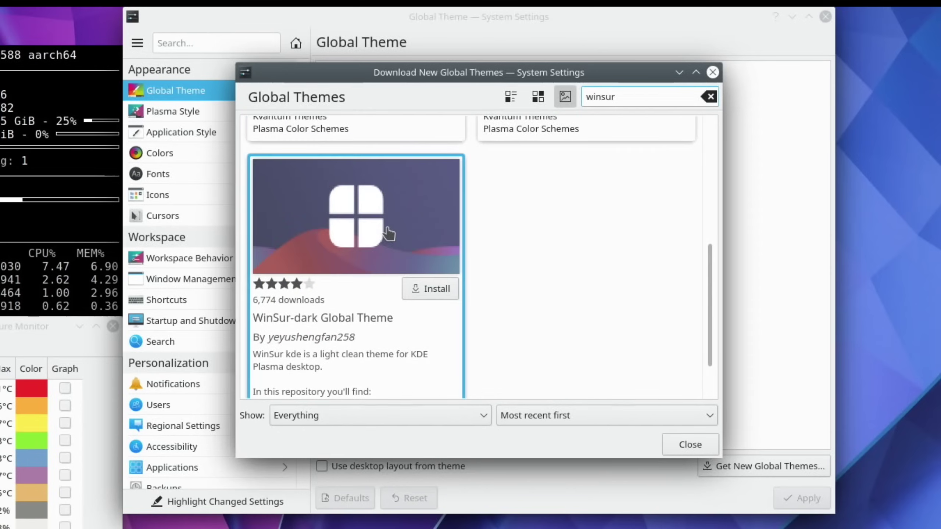
click(429, 289)
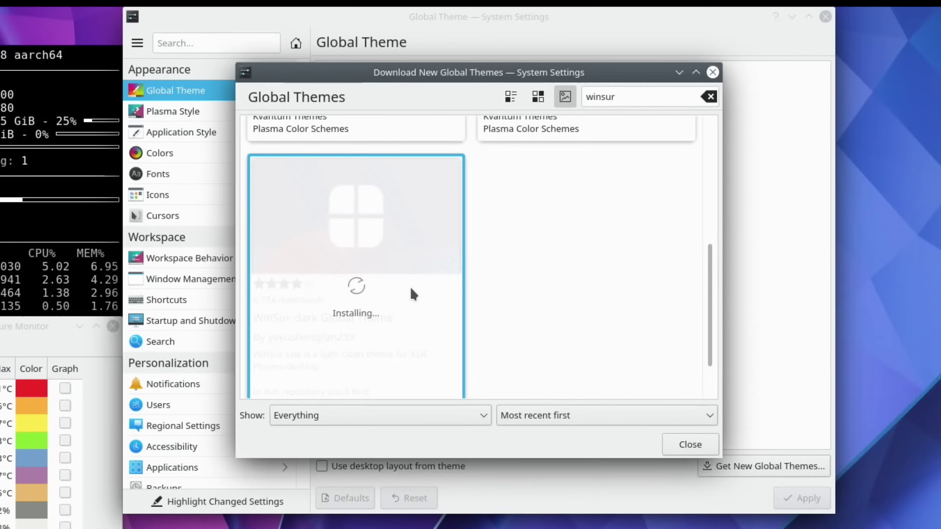
text(***********)
key(Return)
click(679, 440)
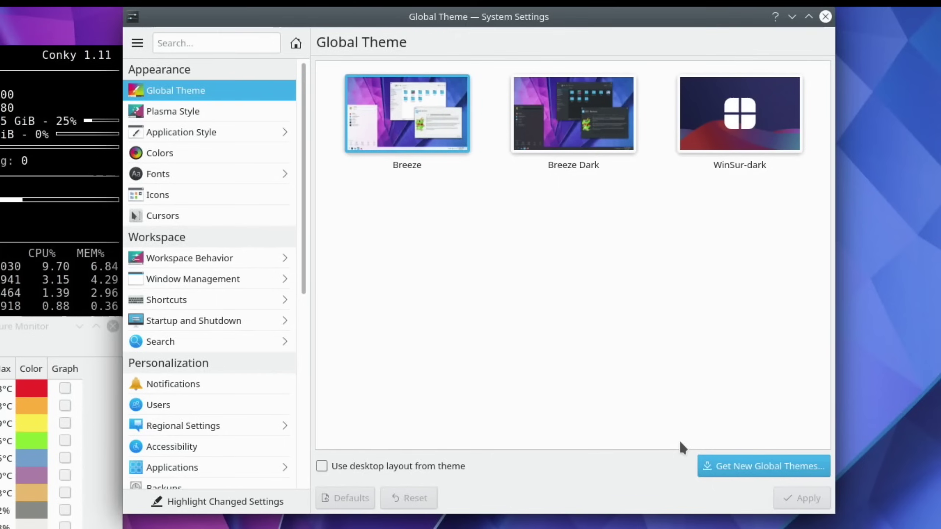
Apply the WinSur-dark global theme with the desktop layout from the theme
click(321, 467)
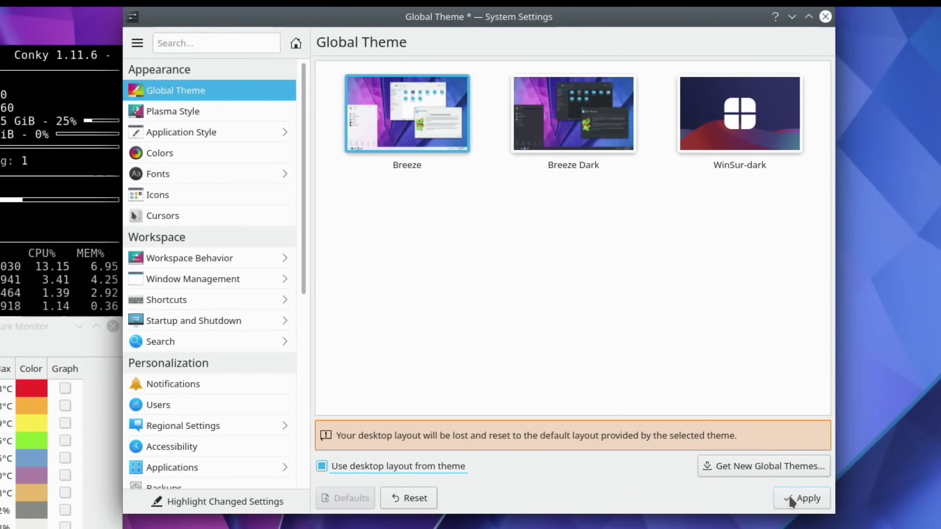
click(798, 494)
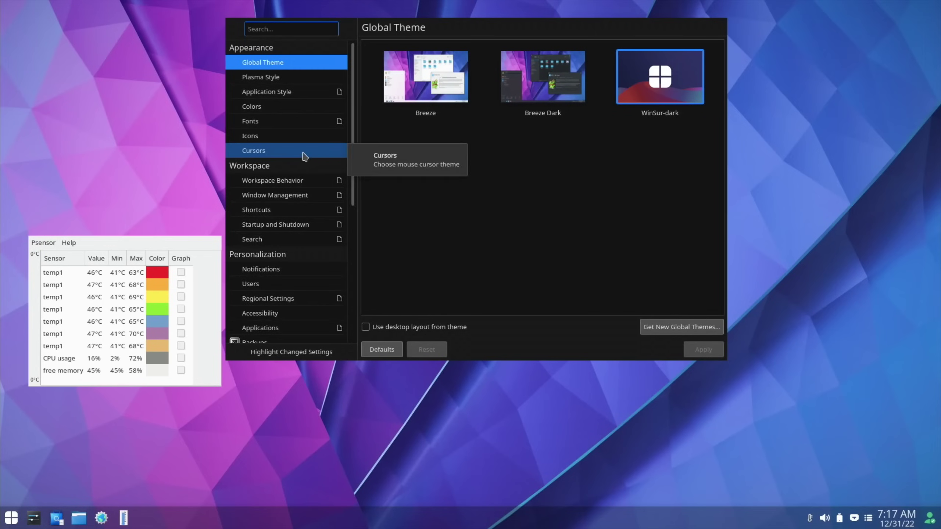
In the Icons settings, open the downloadable icon sets and search them for "win"
click(178, 200)
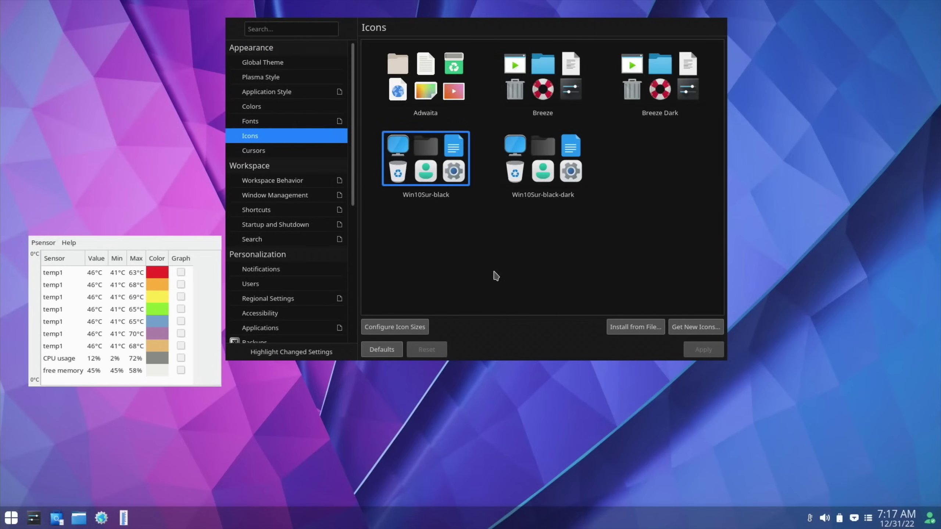
click(686, 329)
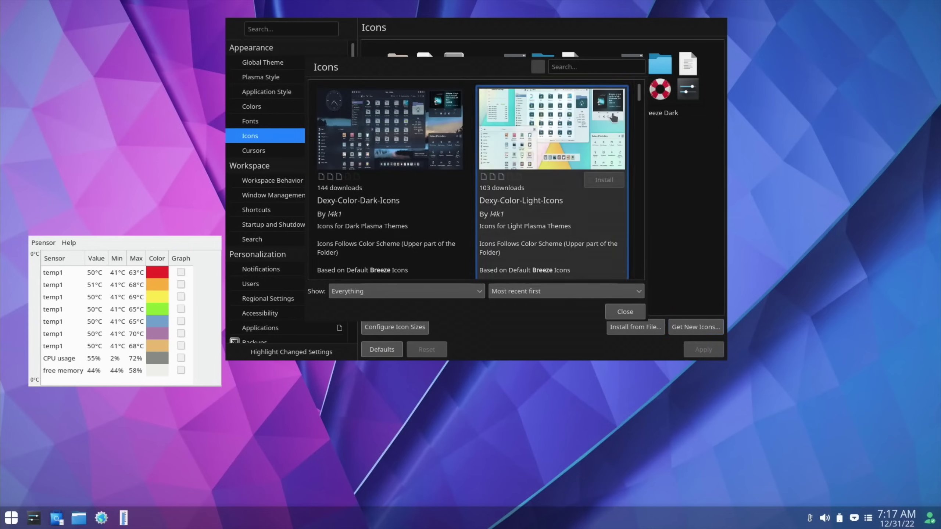
click(575, 68)
text(wi)
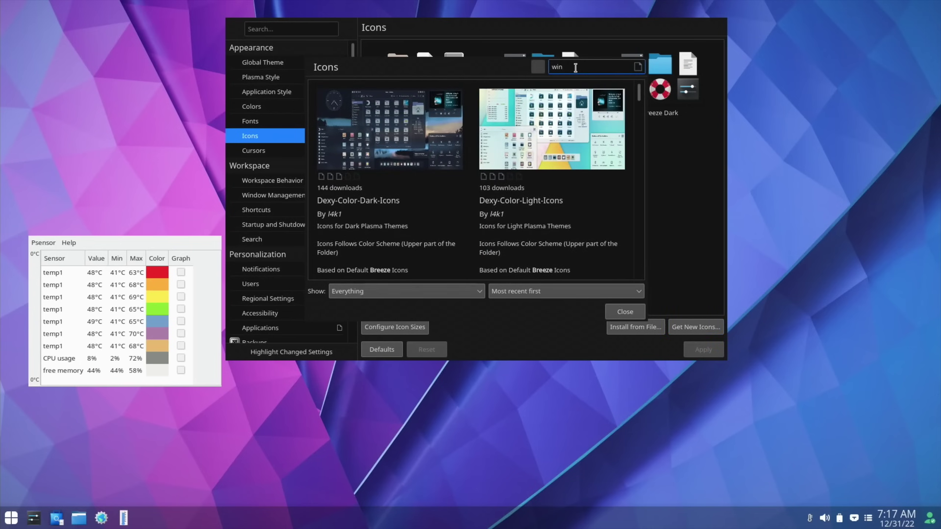
text(n)
Install the KwinDE -- Windows 10 Icons set, make it the active icon theme and close the download window
scroll(598, 126, down, 2)
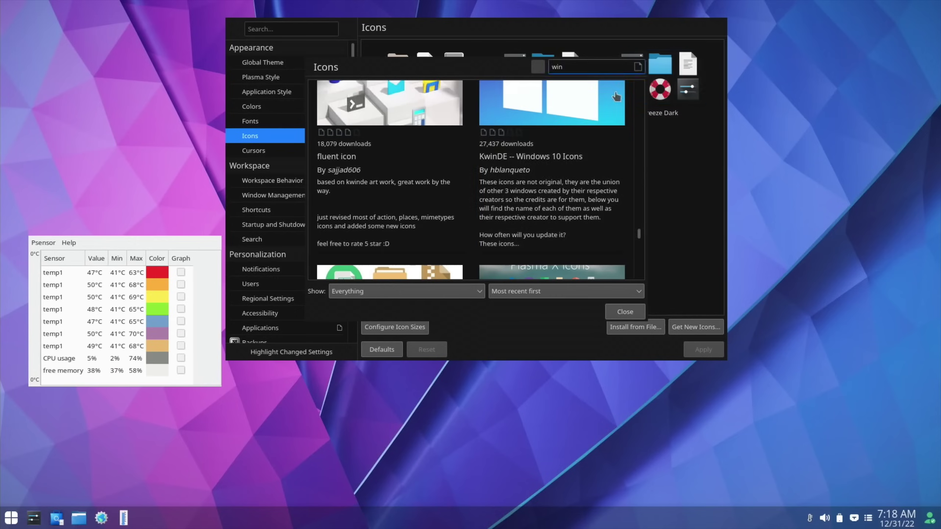
click(604, 140)
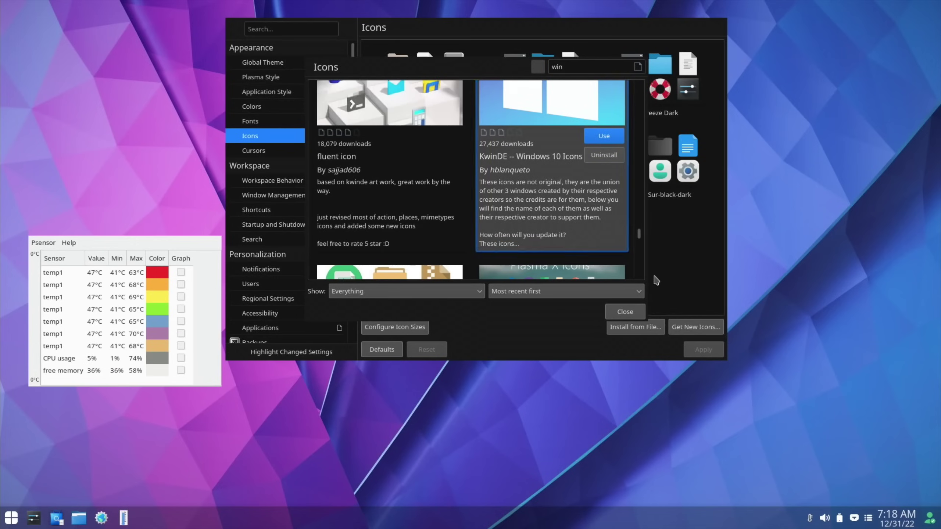
click(632, 312)
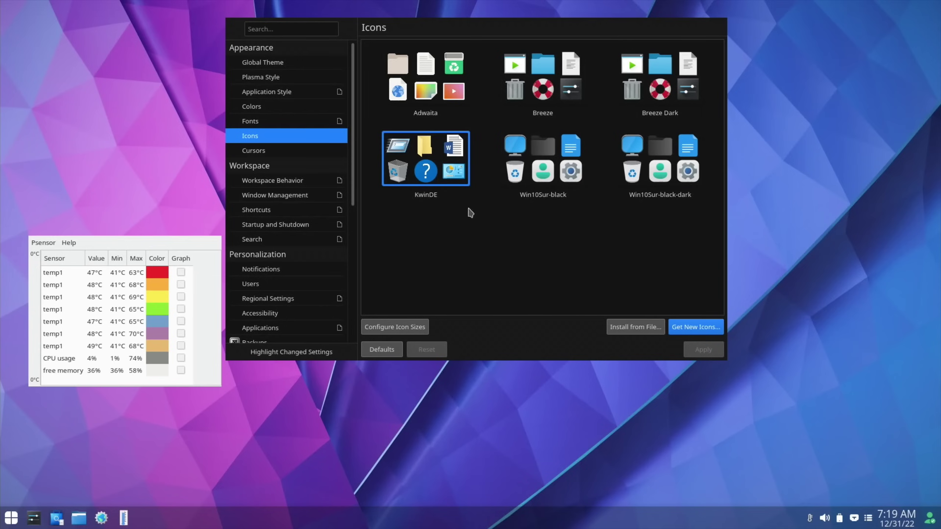
Select the KwinDE icon set and apply it as the icon theme
click(448, 169)
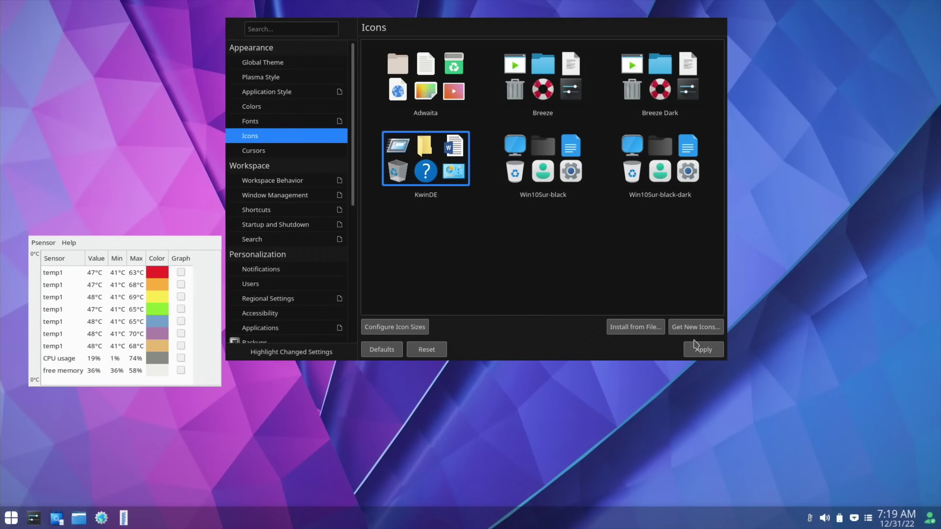
click(696, 348)
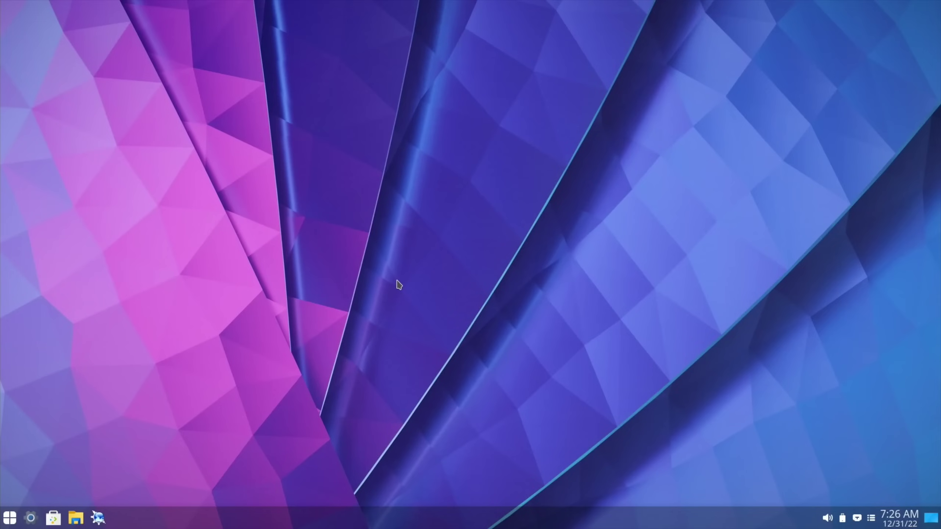
Set the desktop wallpaper to WinSur-dark and close the desktop configuration window
right_click(396, 280)
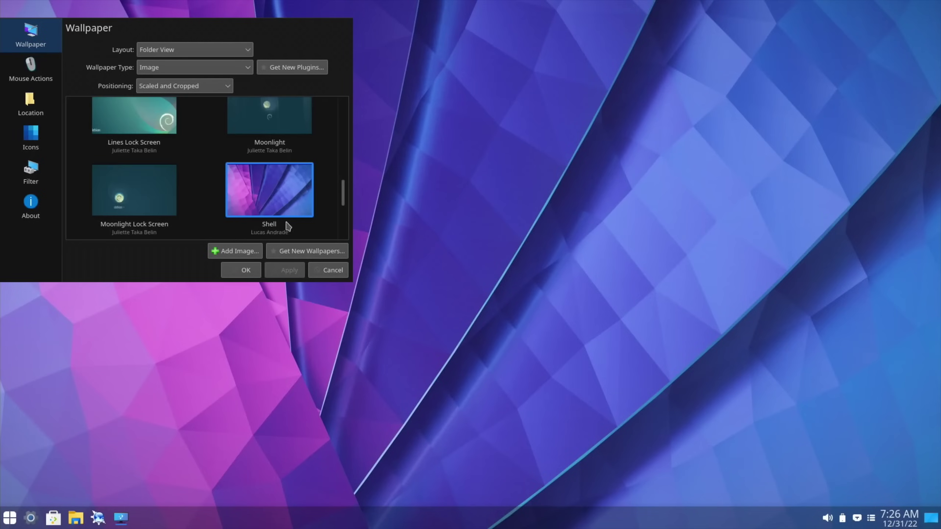
scroll(252, 200, up, 5)
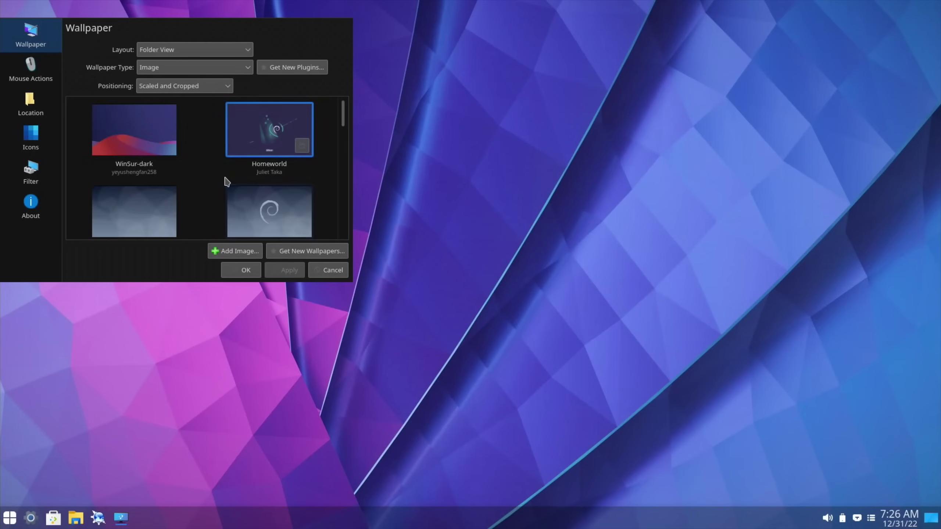
click(127, 137)
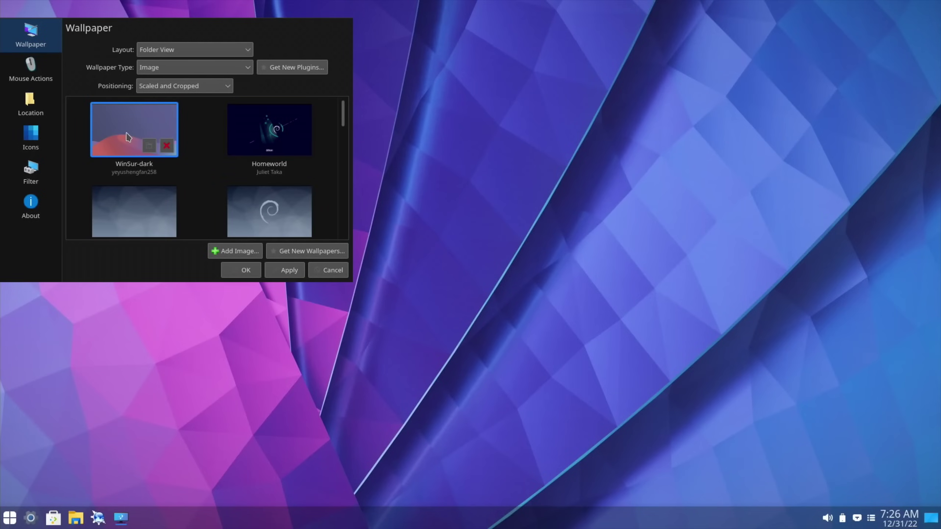
click(277, 272)
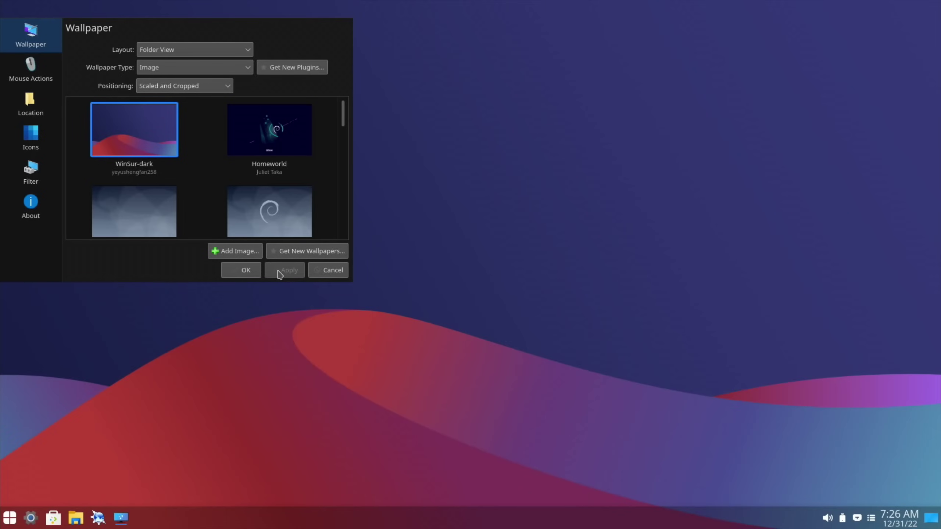
click(245, 272)
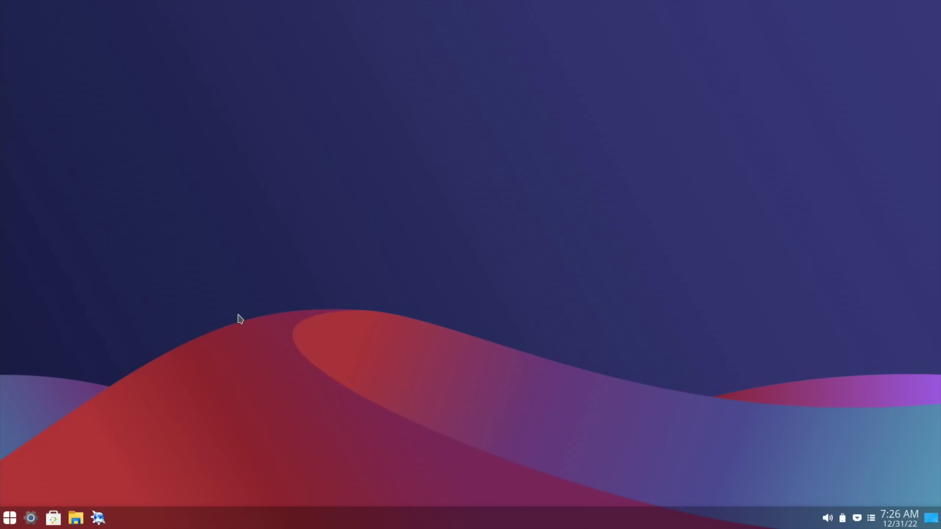
Search for "fir" in the desktop's quick search and dismiss the results
key(alt+space)
text(fir)
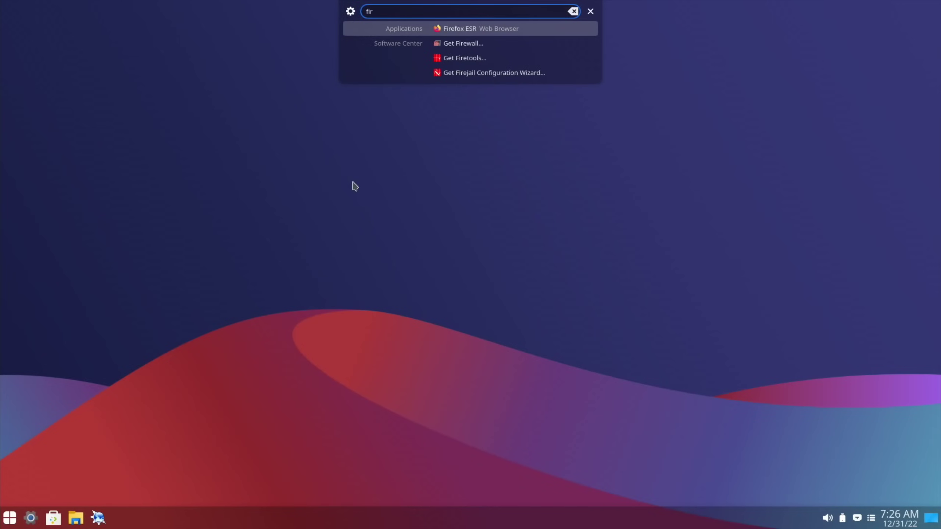
key(Escape)
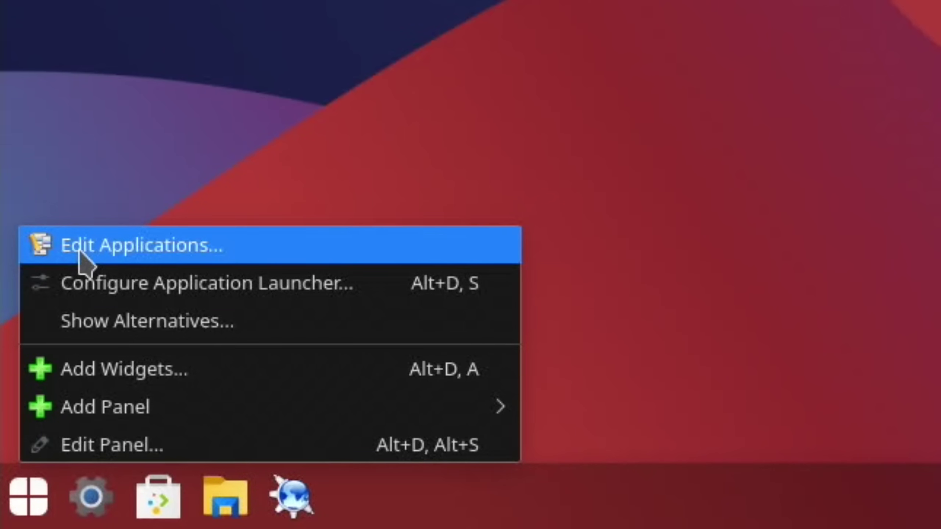
Assign Meta+Alt+F1 as the application launcher's keyboard shortcut and test it by opening and closing the launcher
click(126, 282)
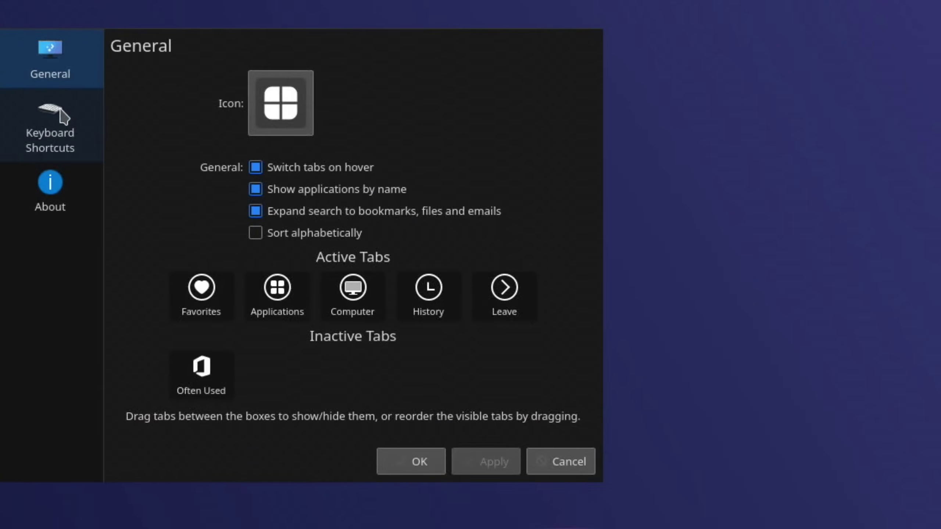
click(62, 116)
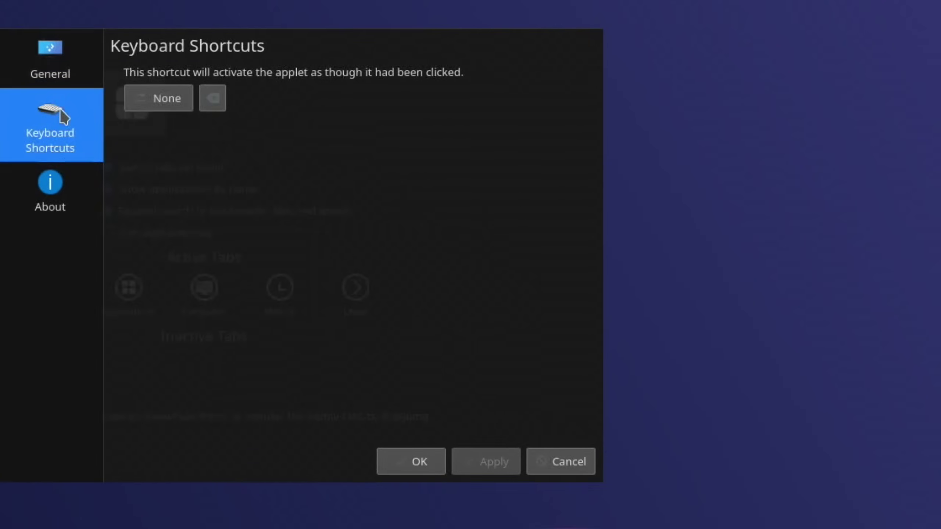
click(142, 104)
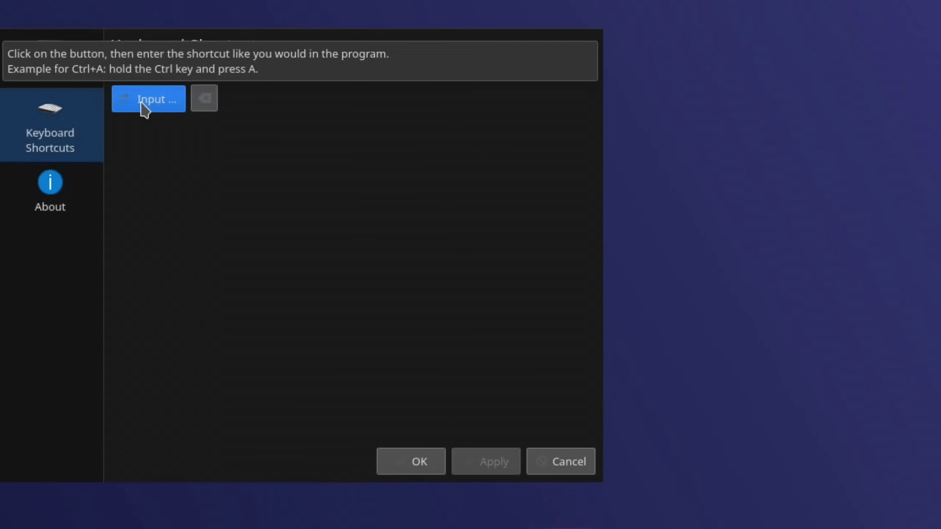
key(alt)
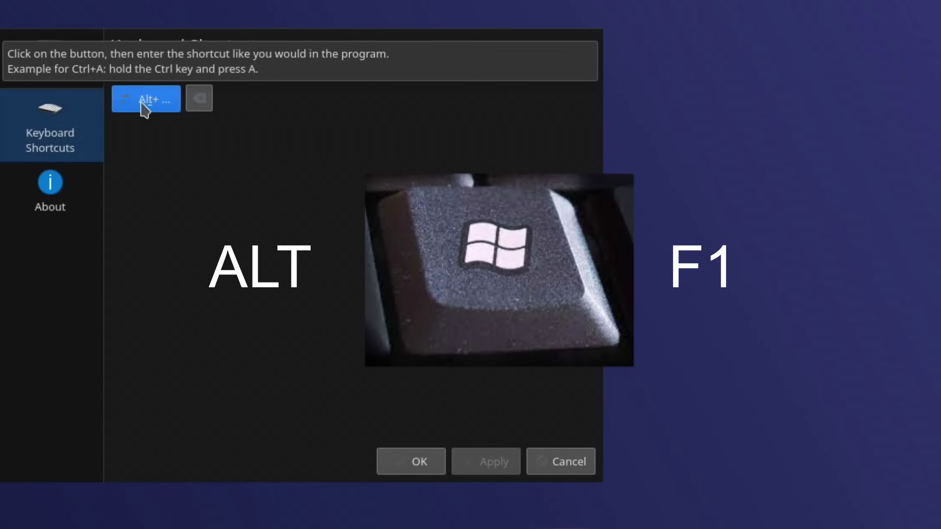
key(super)
key(super+alt+F1)
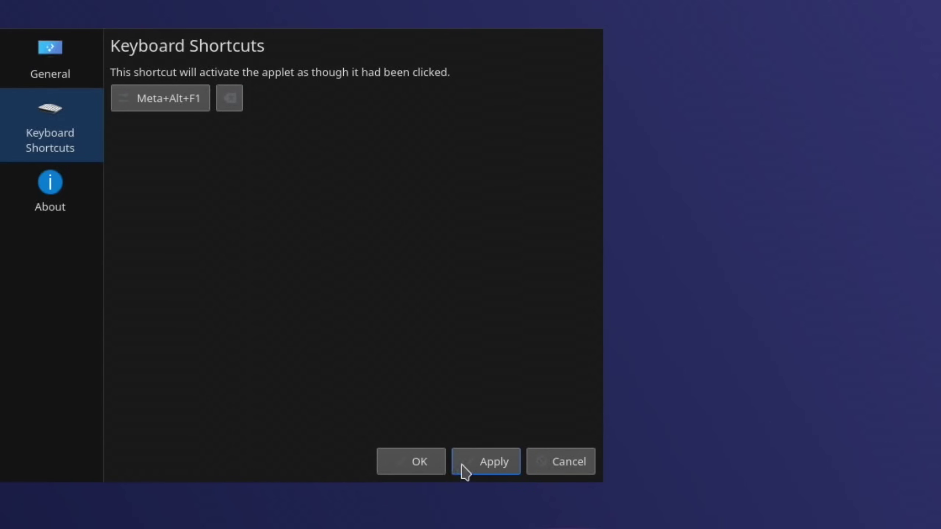
click(487, 466)
click(430, 463)
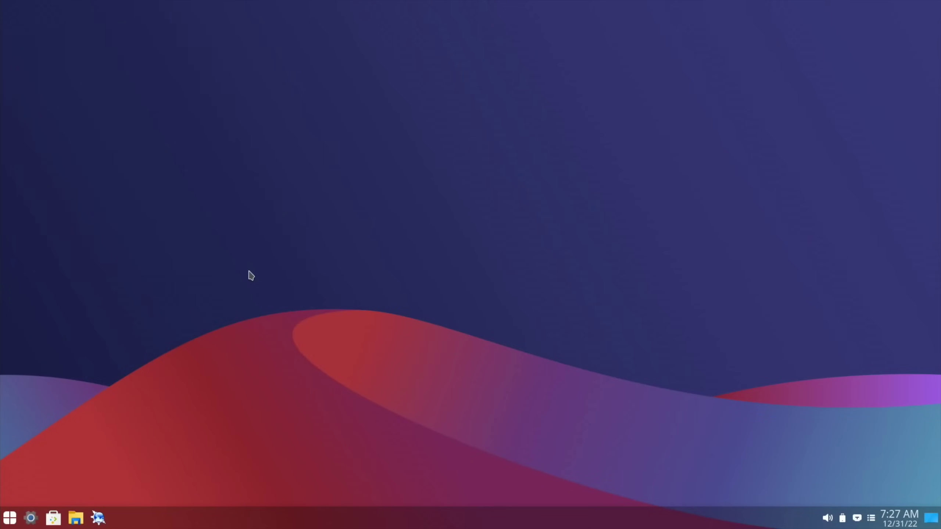
key(super+alt+F1)
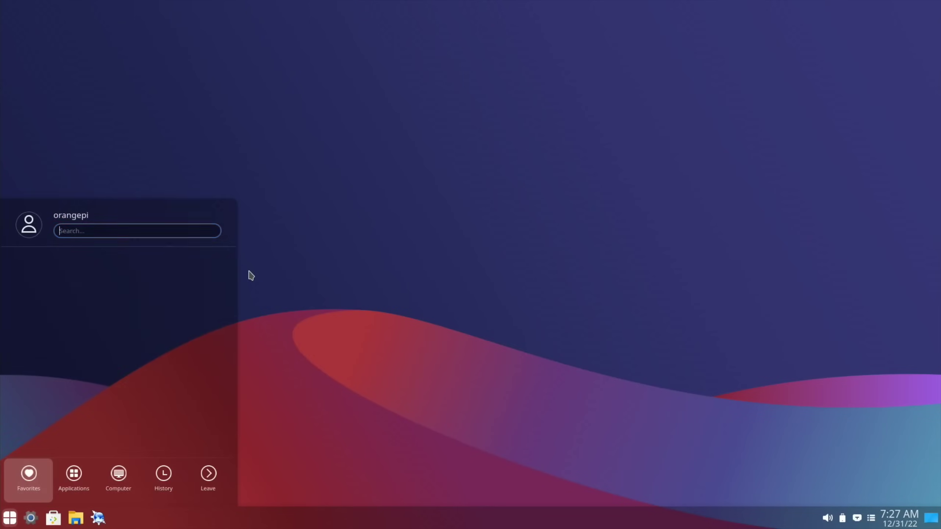
key(super+alt+F1)
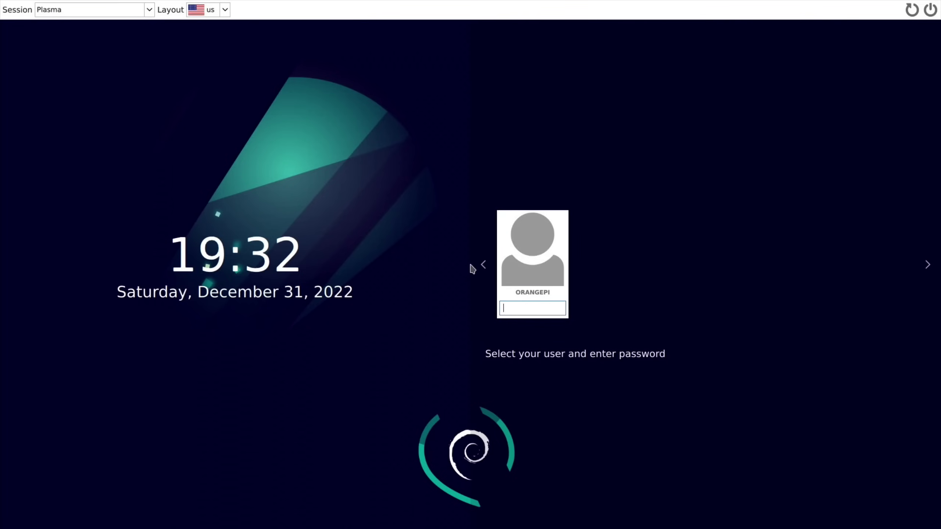
Log in to the Plasma session with the account password and open the Global Theme settings by searching the launcher for "them"
text(●●●●●)
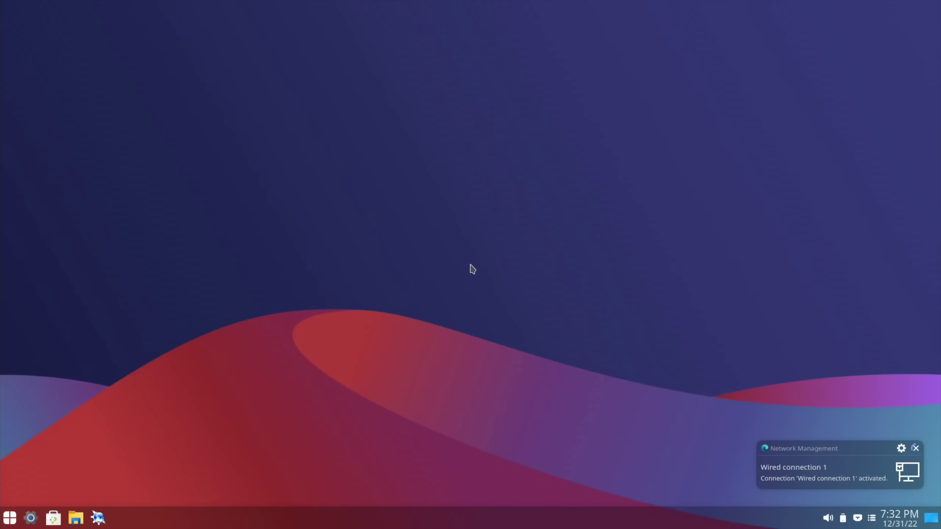
key(super)
text(them)
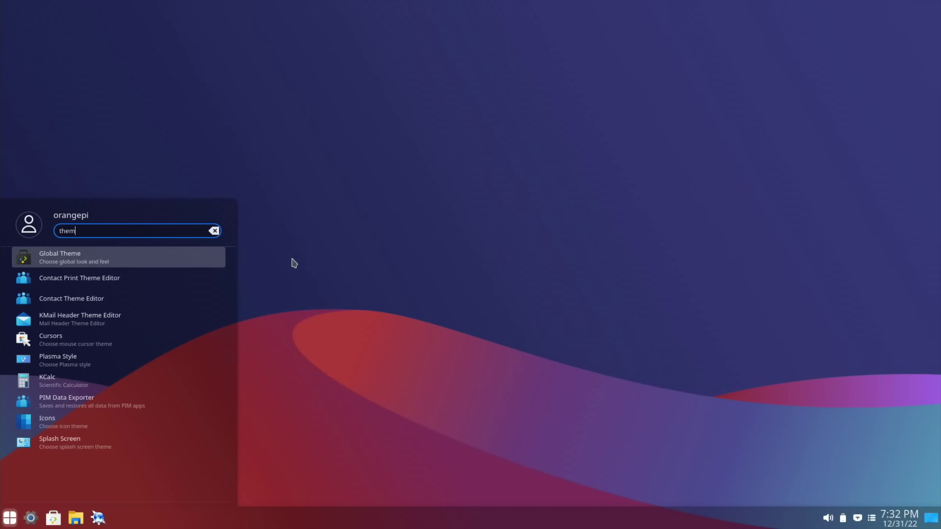
click(127, 263)
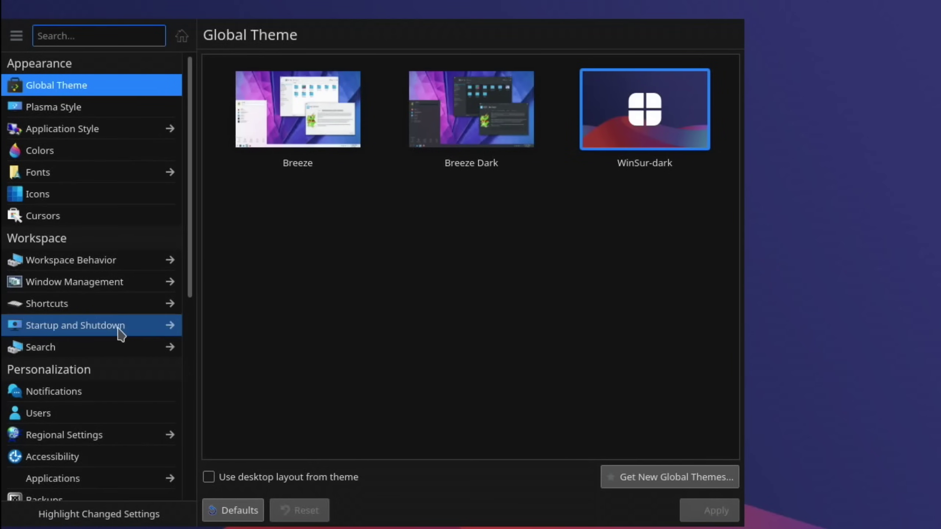
In the Startup and Shutdown settings, apply WinSur-dark as the Login Screen (SDDM) theme
mouse_move(119, 330)
mouse_move(154, 336)
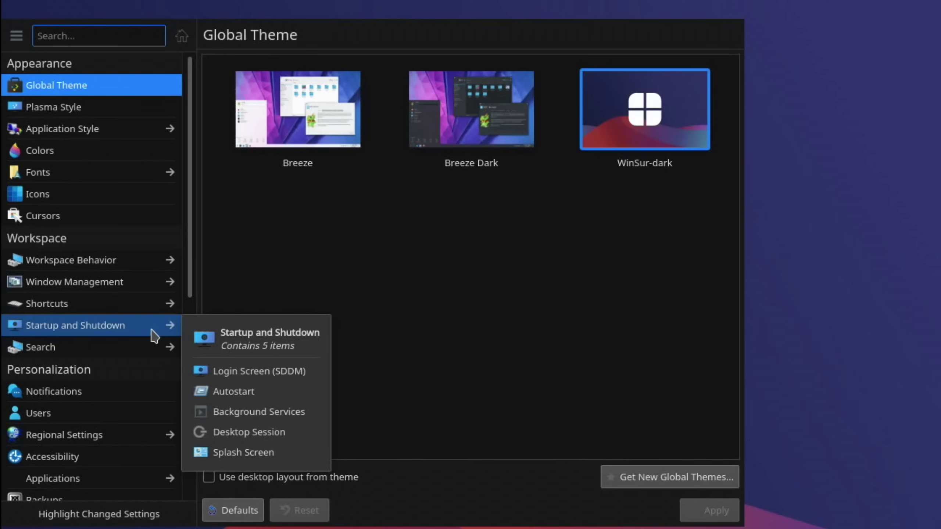
click(155, 336)
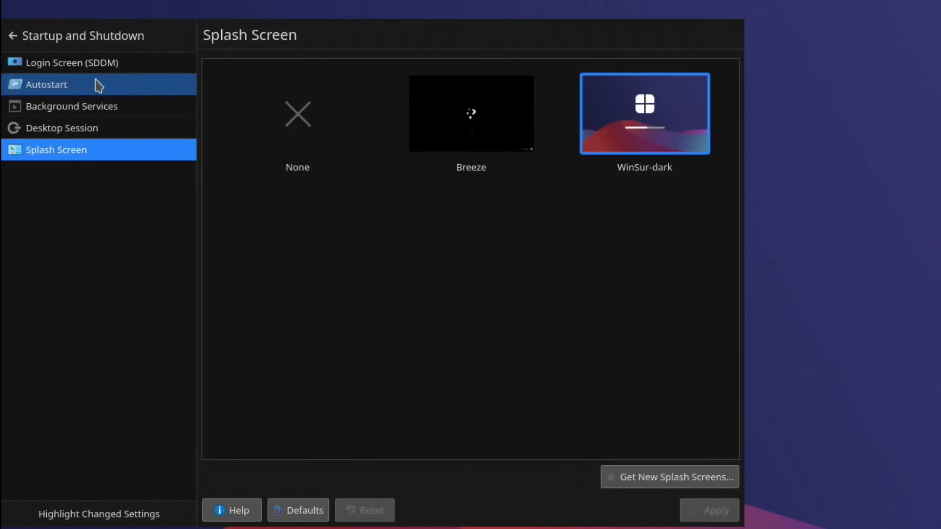
click(93, 67)
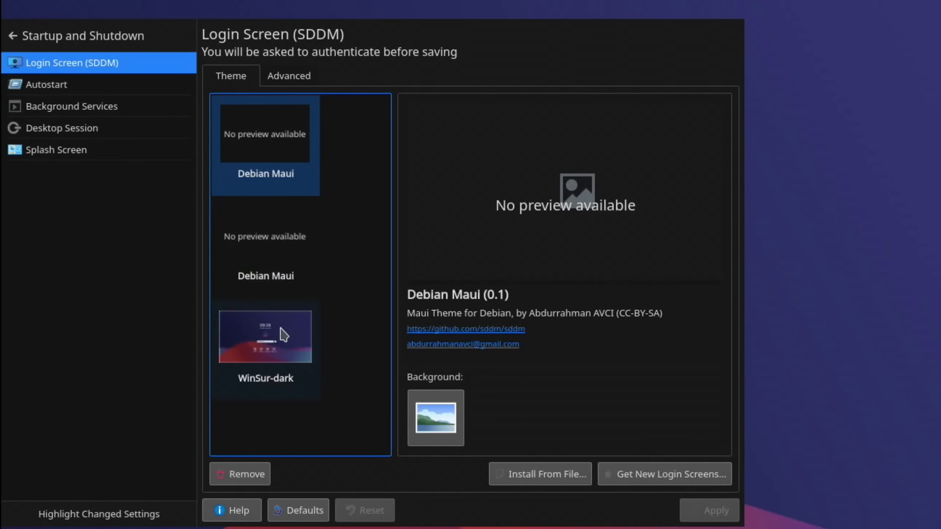
click(282, 341)
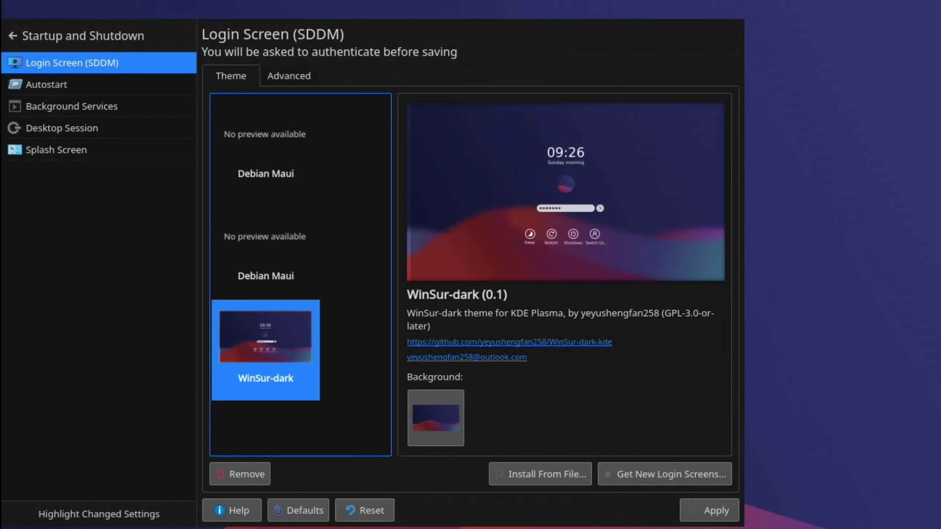
click(709, 510)
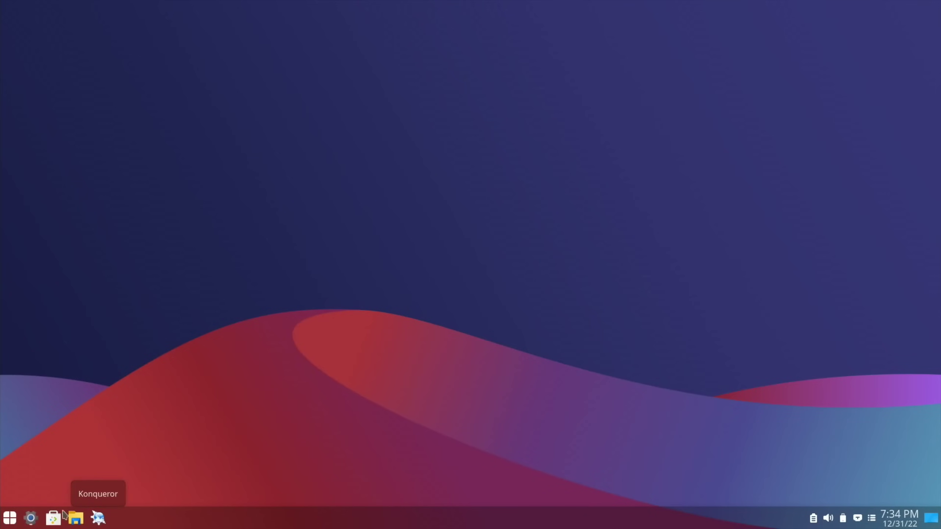
Switch to the Discover software center from the application launcher's favorites
mouse_move(26, 512)
key(super)
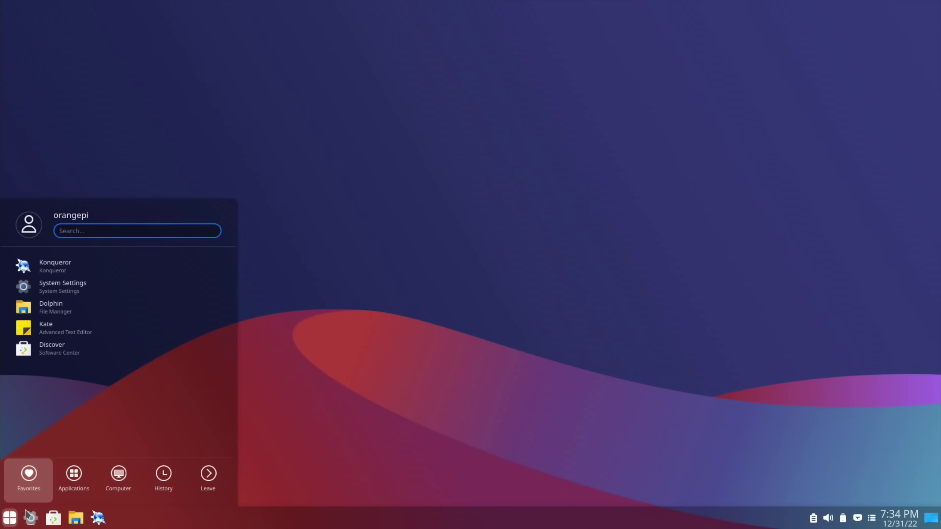
drag(48, 350, 48, 351)
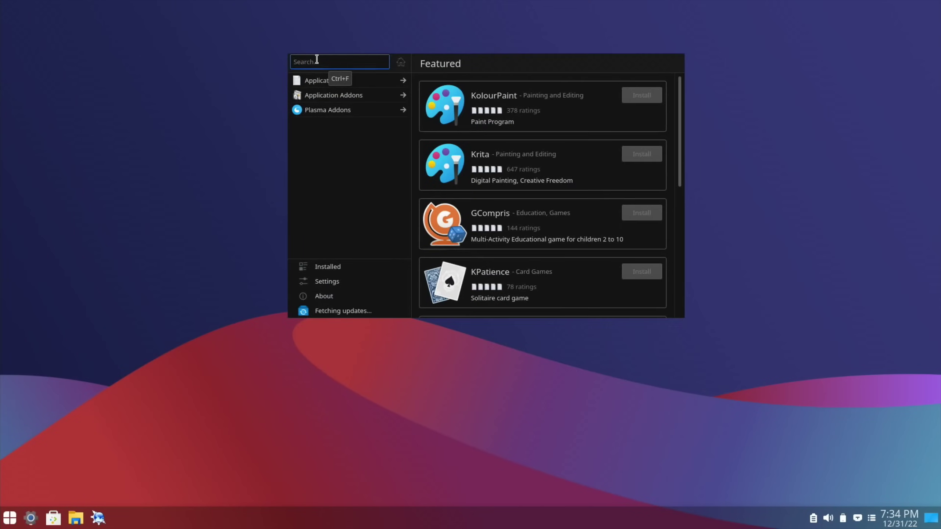
Browse the available programs in the Office category of Applications
click(319, 81)
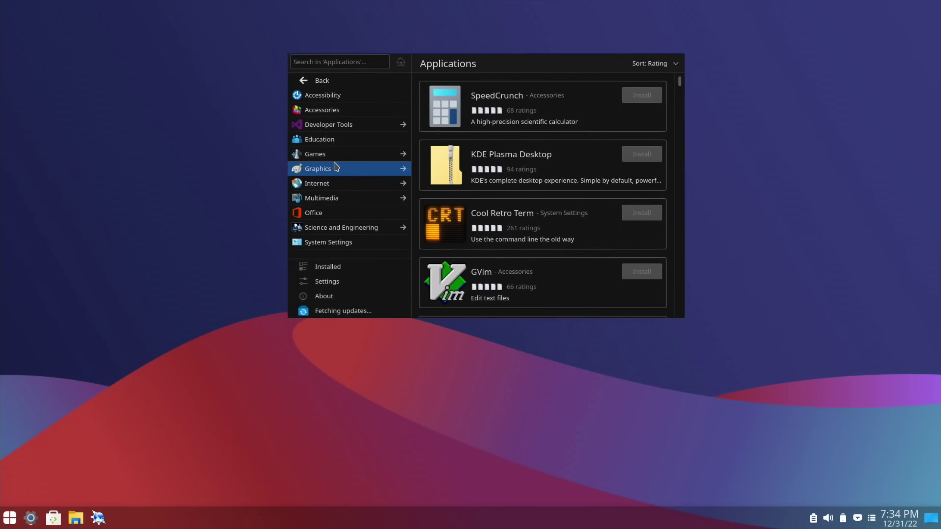
click(334, 215)
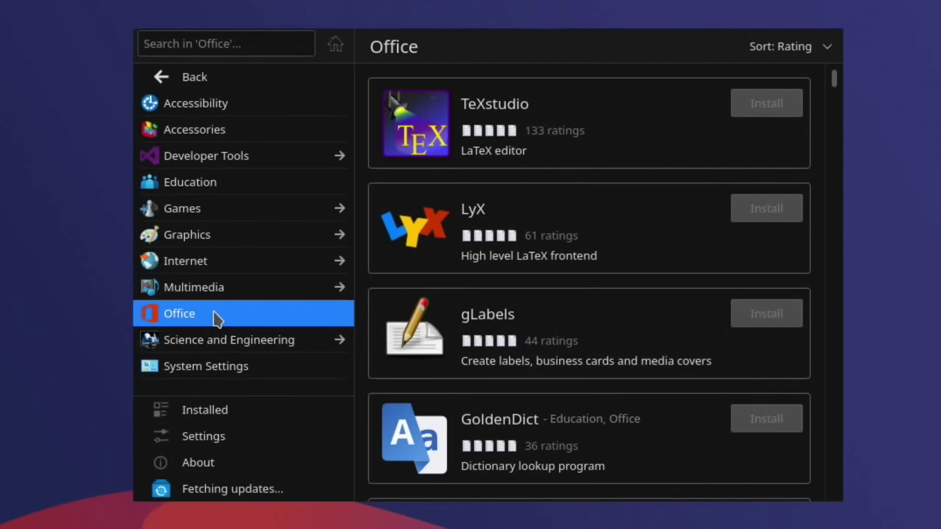
scroll(539, 205, down, 3)
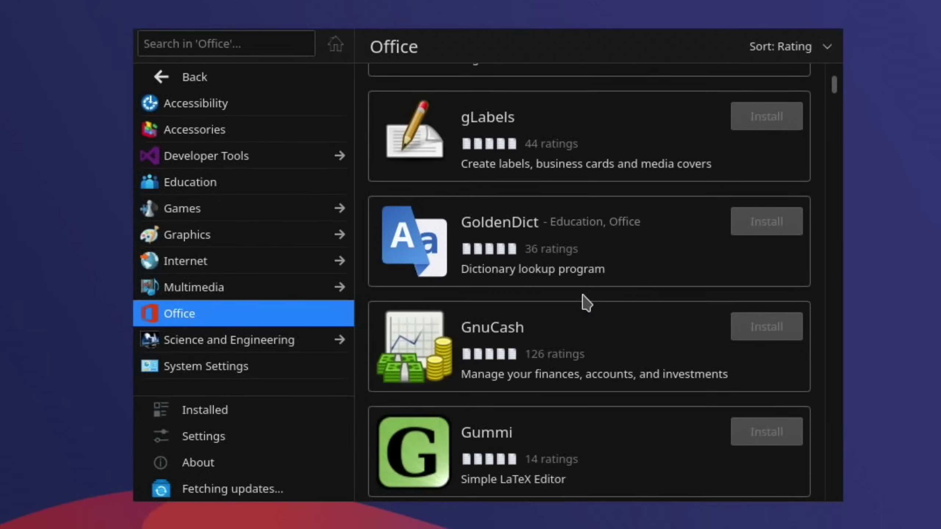
scroll(586, 303, down, 15)
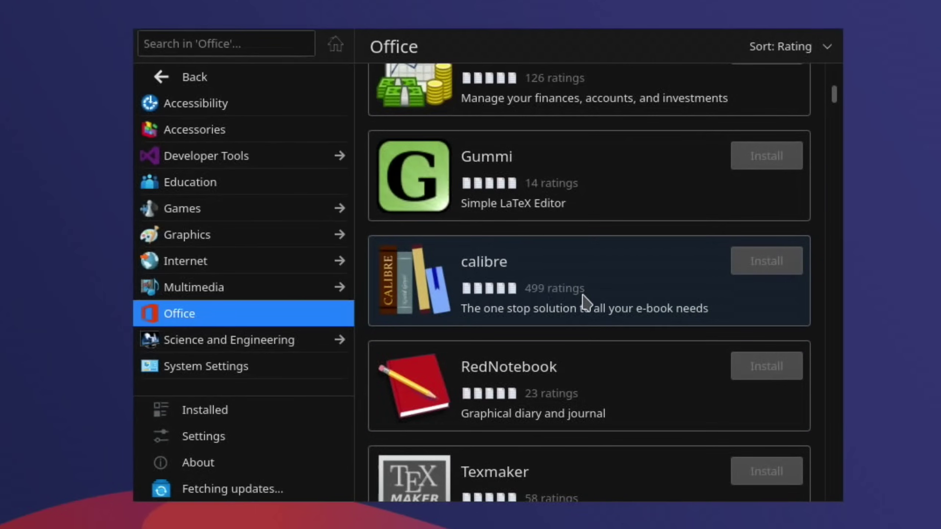
scroll(586, 303, down, 12)
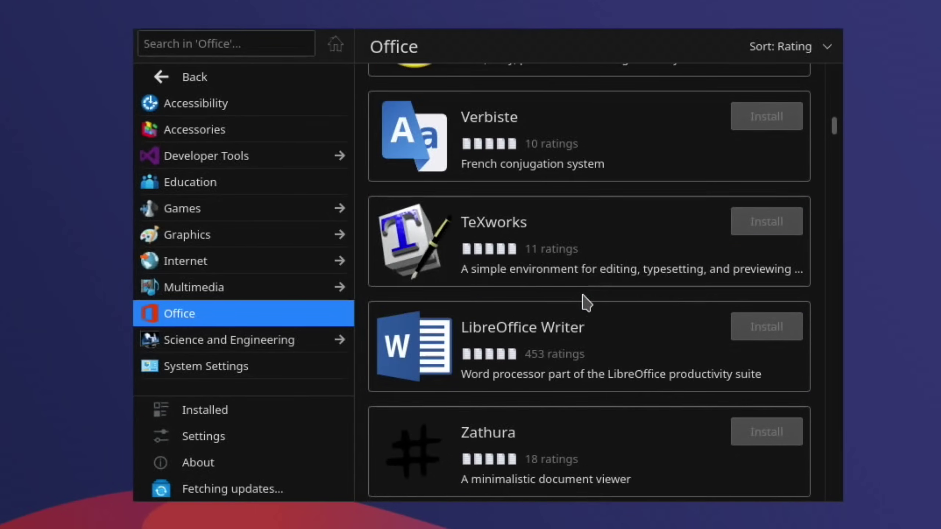
scroll(586, 303, down, 8)
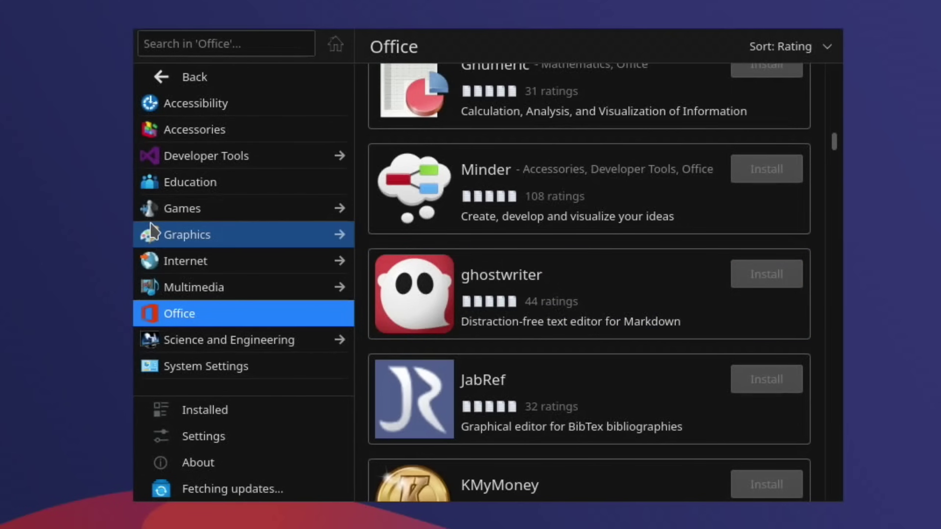
Search all of Discover for "chromium" and install the Chromium Web Browser
click(169, 44)
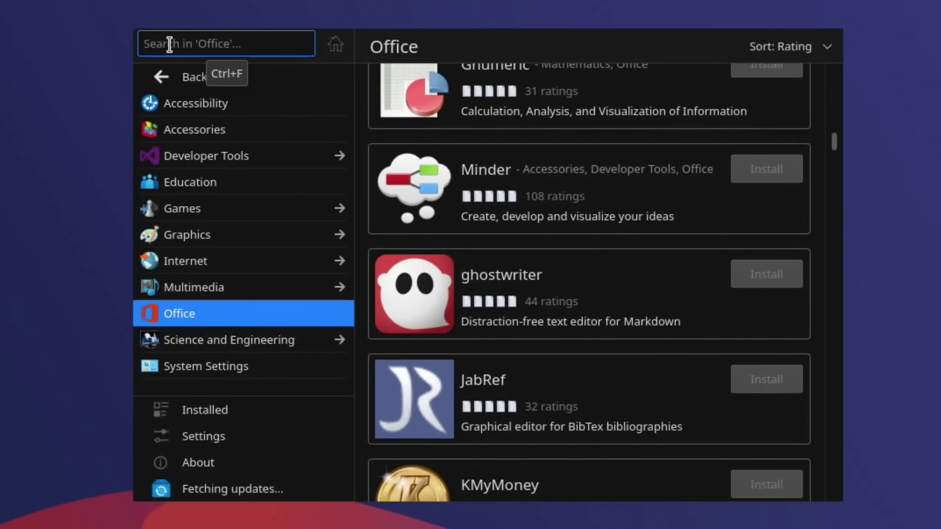
click(169, 77)
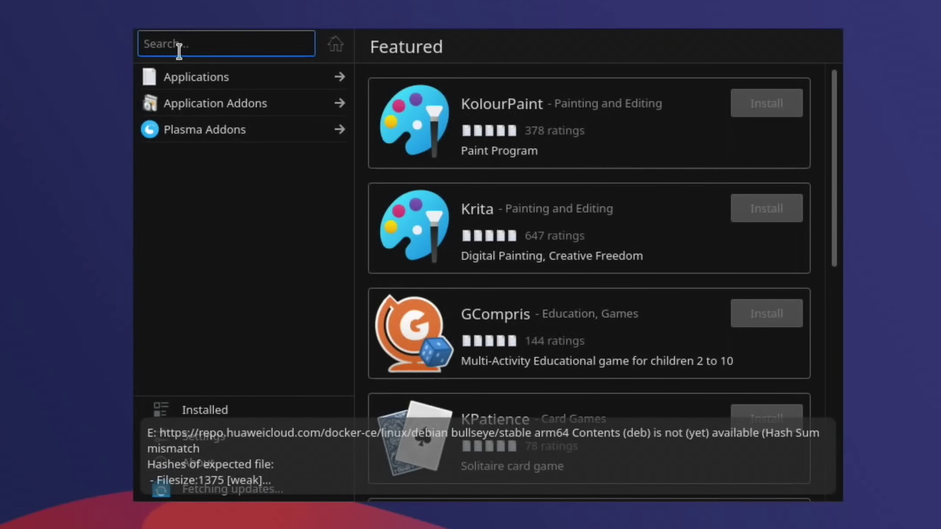
text(chr)
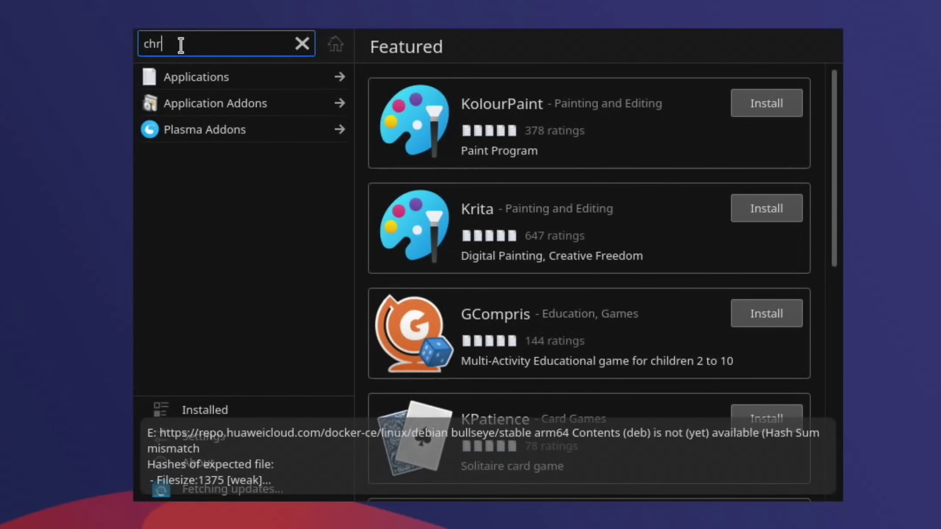
text(omium)
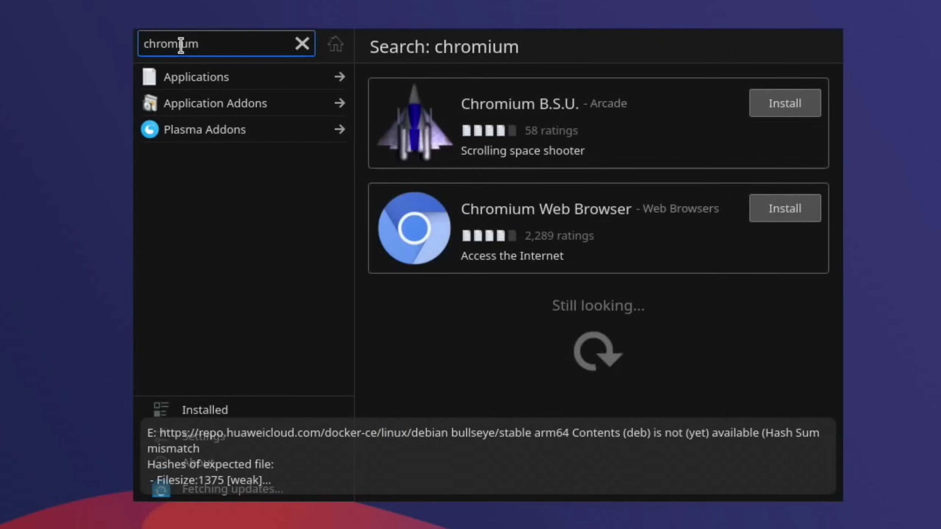
click(775, 221)
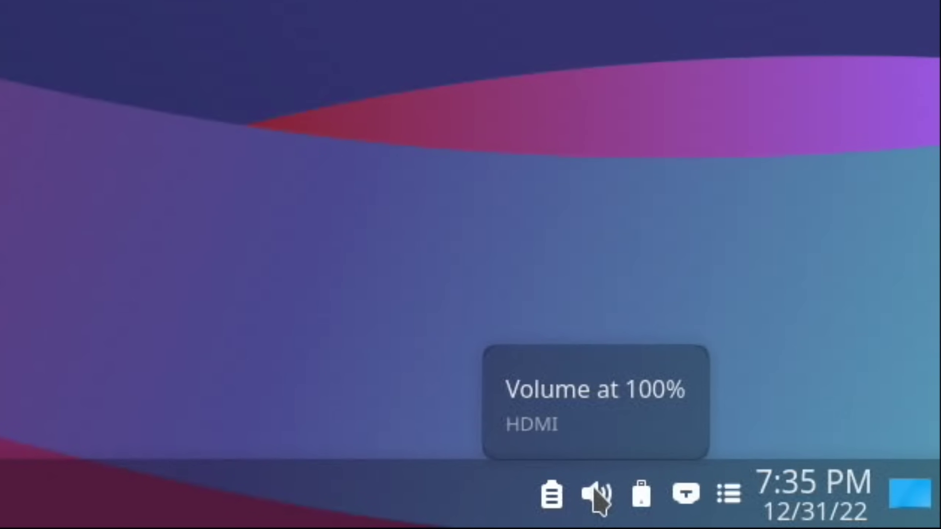
Switch the audio output device to Headphones (Built-in Audio Headphones + Speaker) and dismiss the volume controls
click(595, 493)
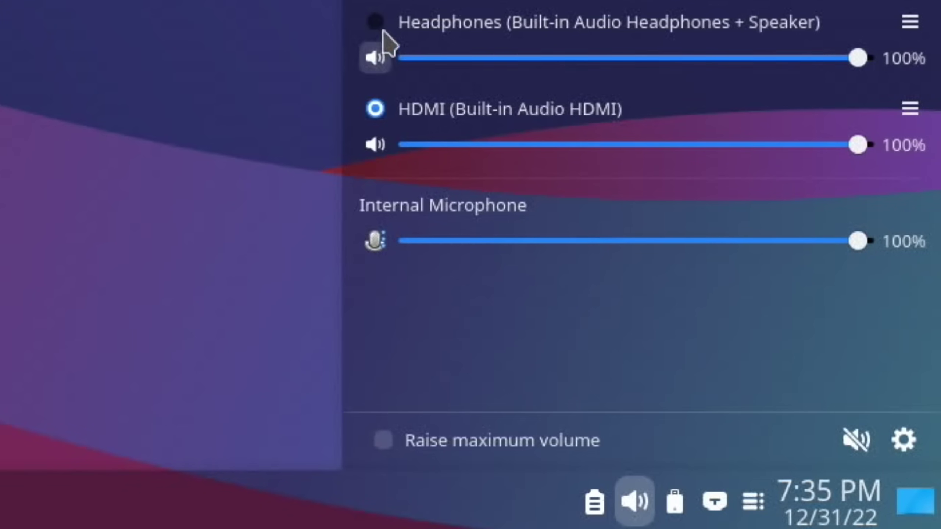
click(381, 23)
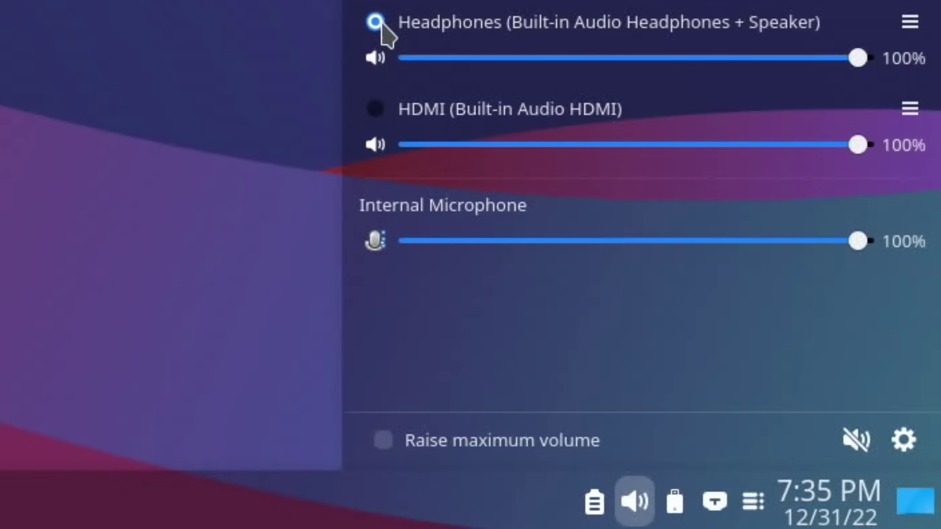
click(166, 252)
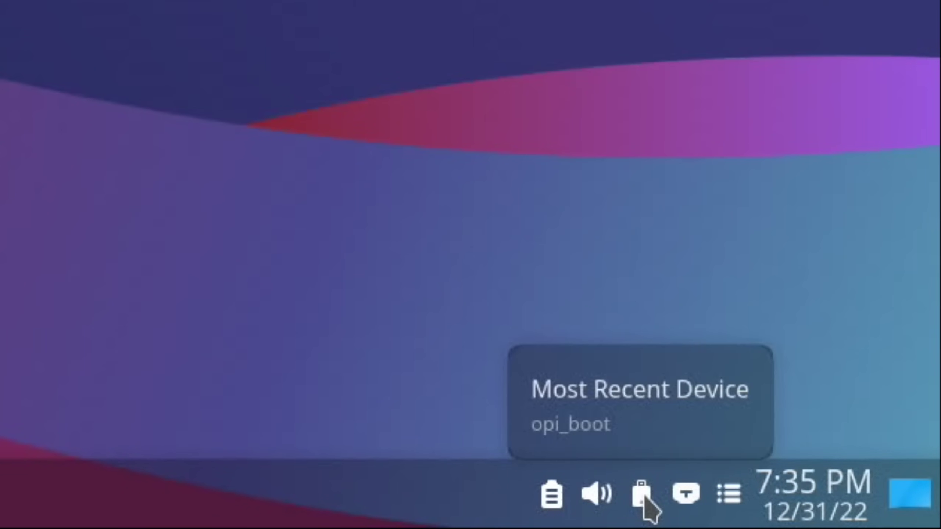
Check the removable devices in the system tray and toggle showing the desktop until the open windows are back
click(643, 495)
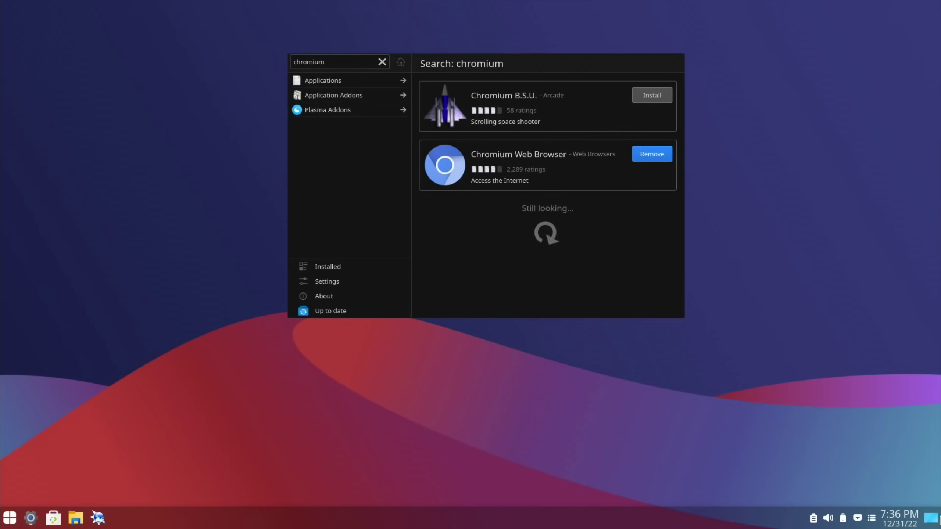
click(932, 521)
click(932, 521)
click(932, 520)
click(932, 521)
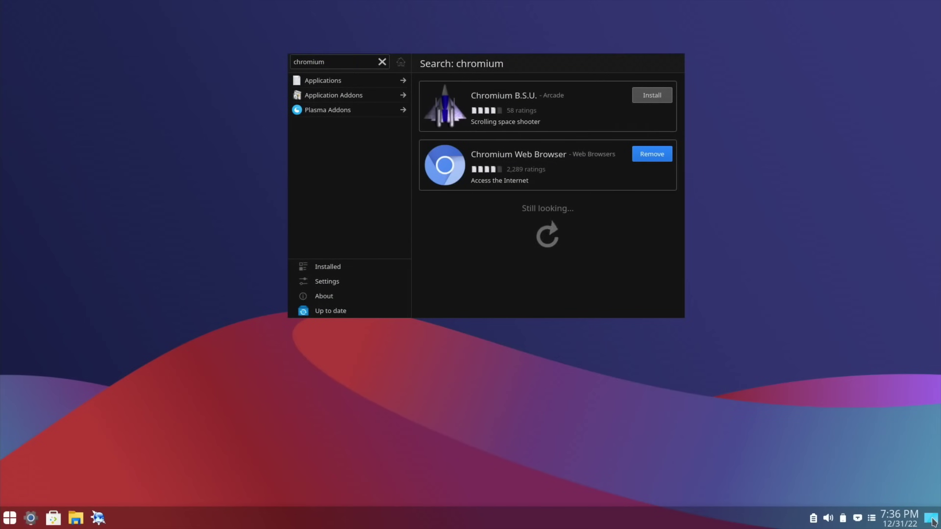
Open the file manager, move its window up, look through the opi_root drive's folders, and return to Home
click(76, 518)
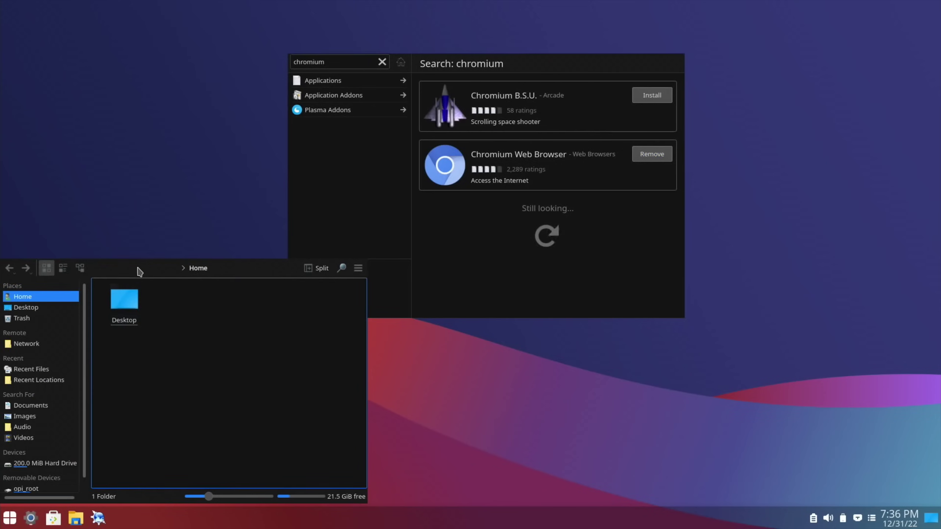
drag(130, 269, 171, 145)
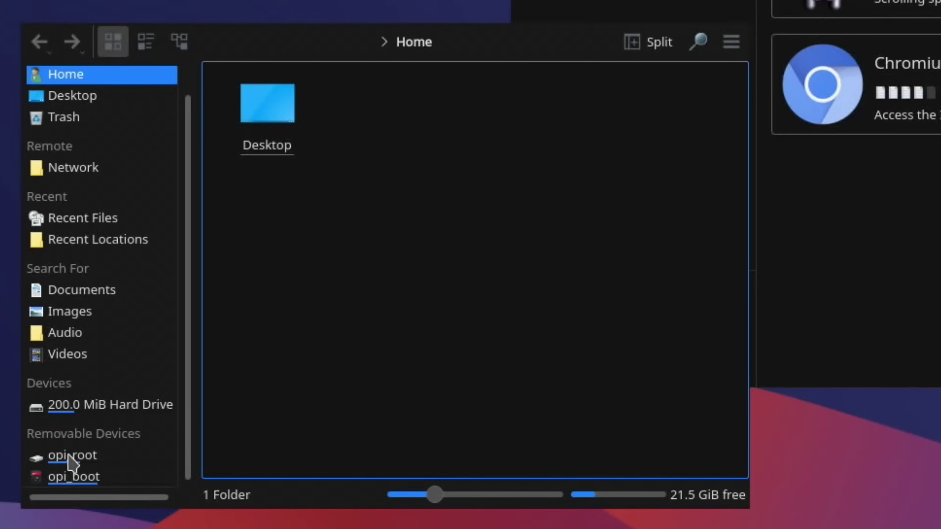
click(97, 457)
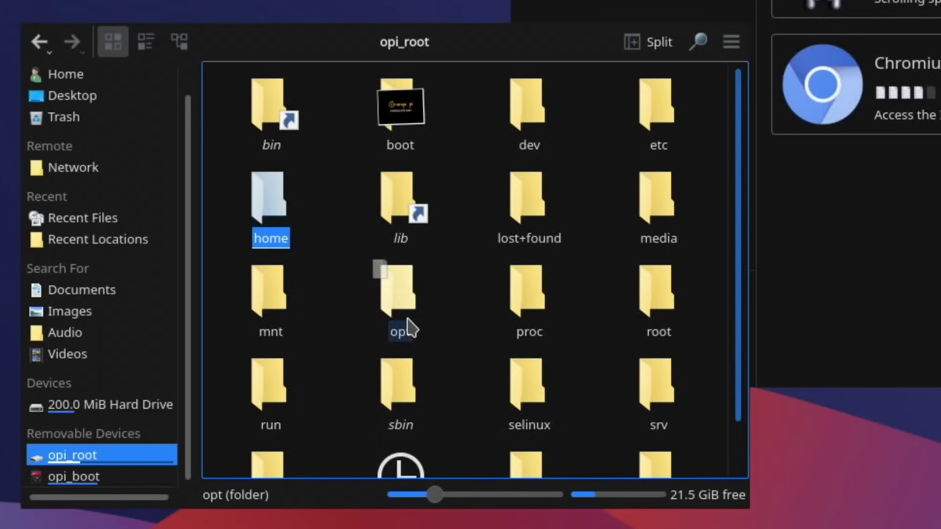
scroll(407, 326, down, 2)
scroll(409, 325, up, 2)
scroll(393, 319, down, 2)
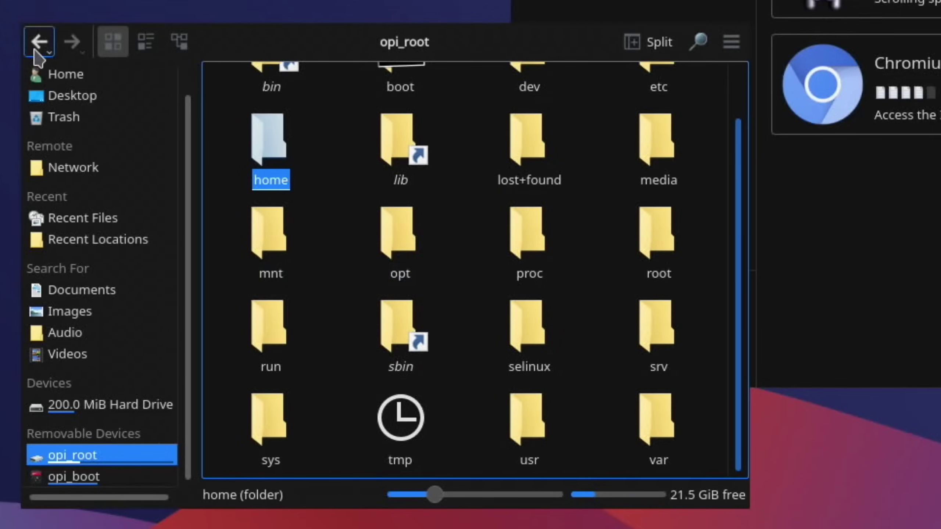
click(55, 75)
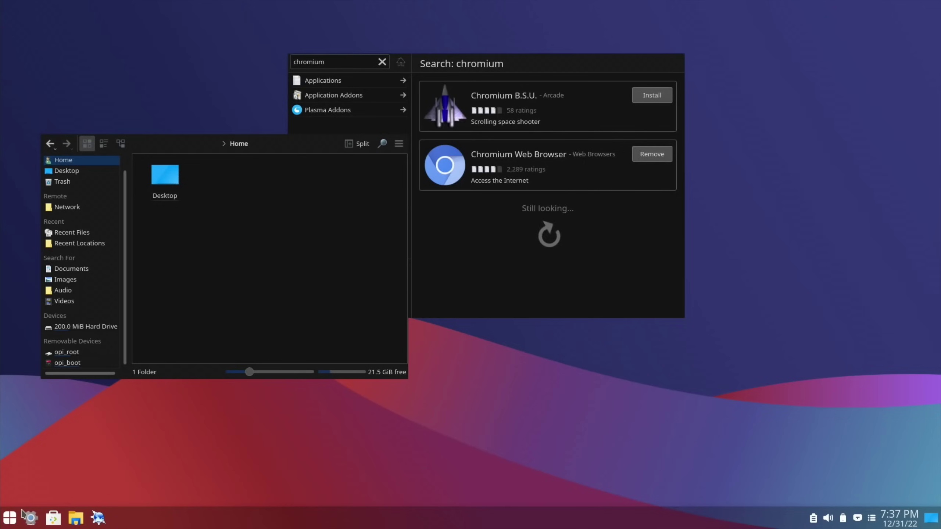
Launch the Chromium Web Browser by searching the launcher for "chr", and enter "youtube" as the web search
click(14, 517)
text(chr)
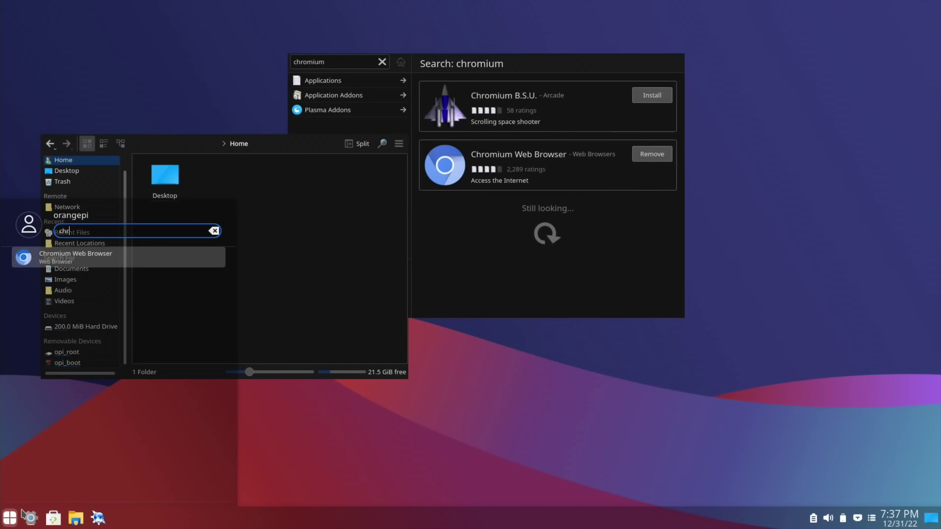
click(45, 255)
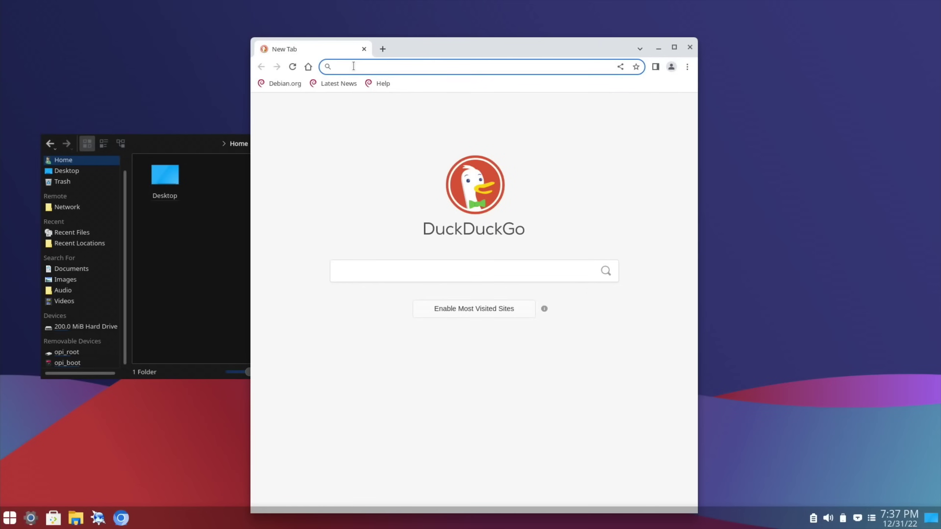
text(yo)
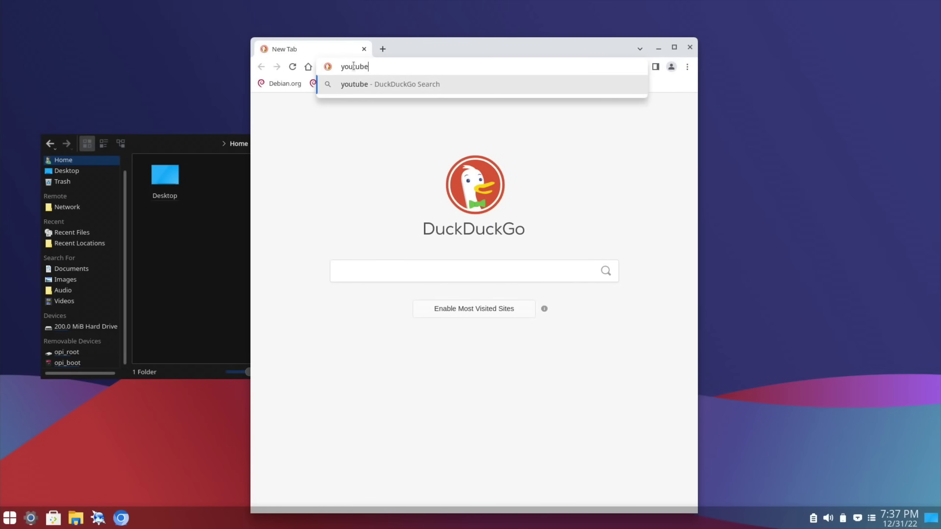
text(utube)
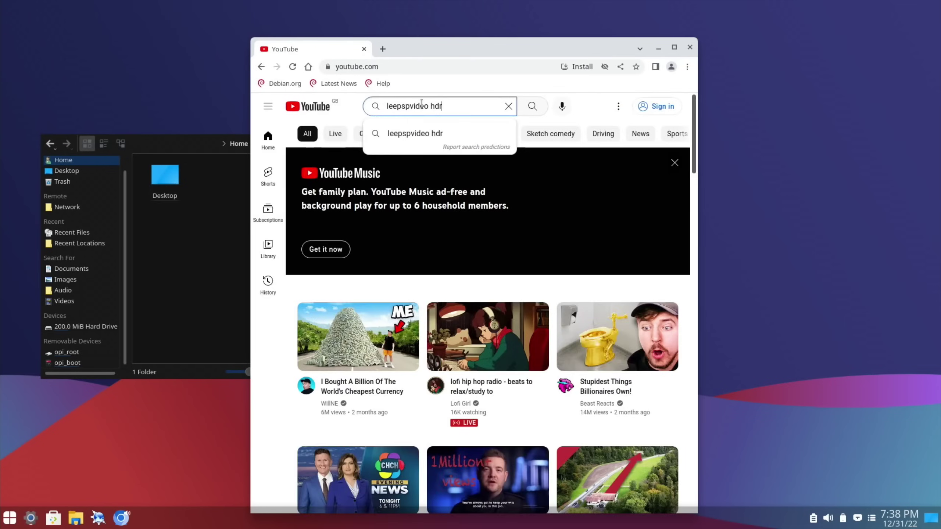
Search YouTube for "leepspvideo hdr", play the 4K UHD HDR High Quality Demo Clips video past its ad, and pause it
key(Return)
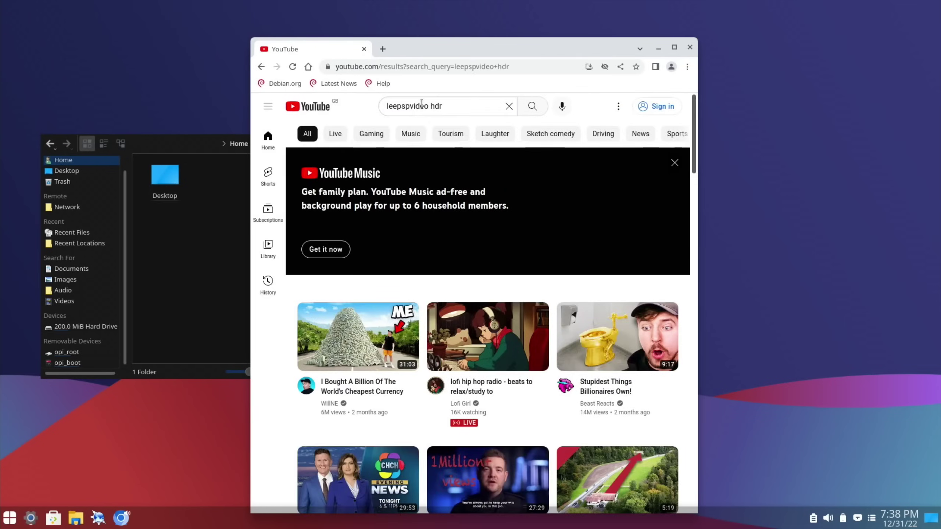
scroll(376, 319, down, 8)
click(375, 347)
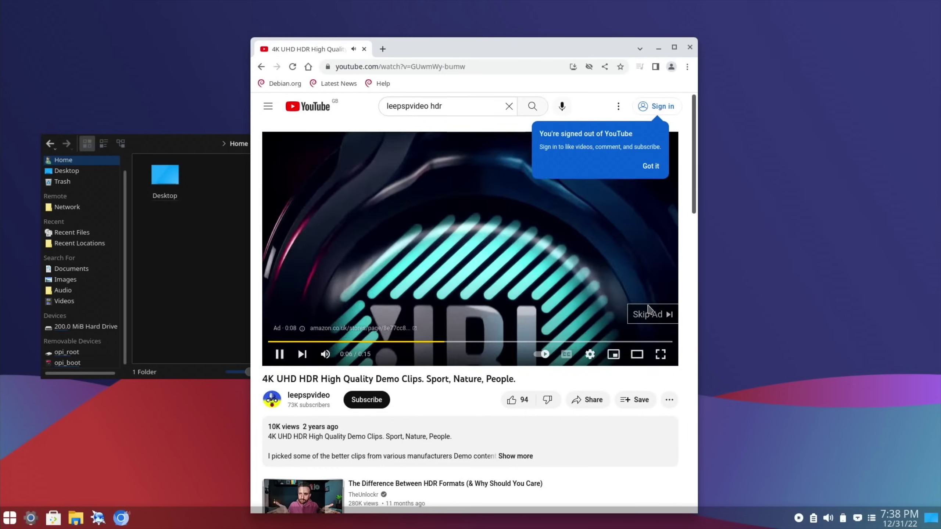
click(650, 311)
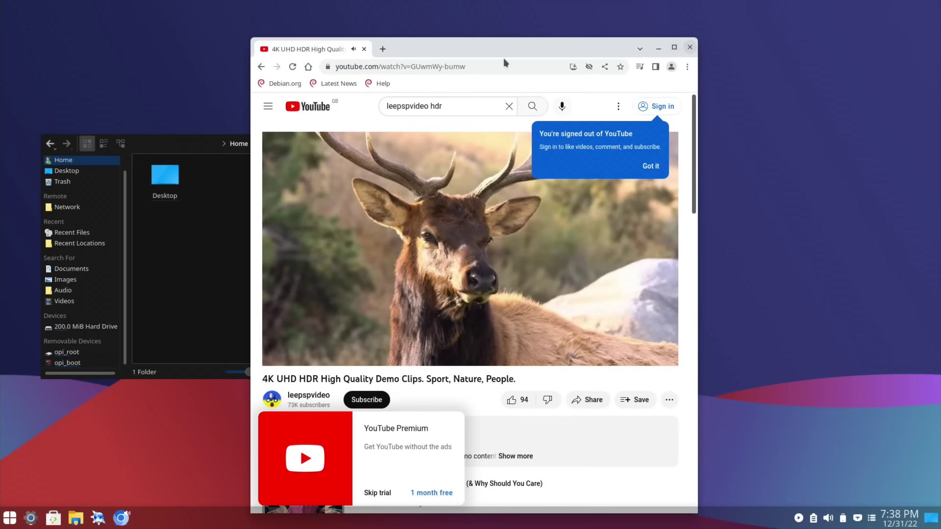
key(space)
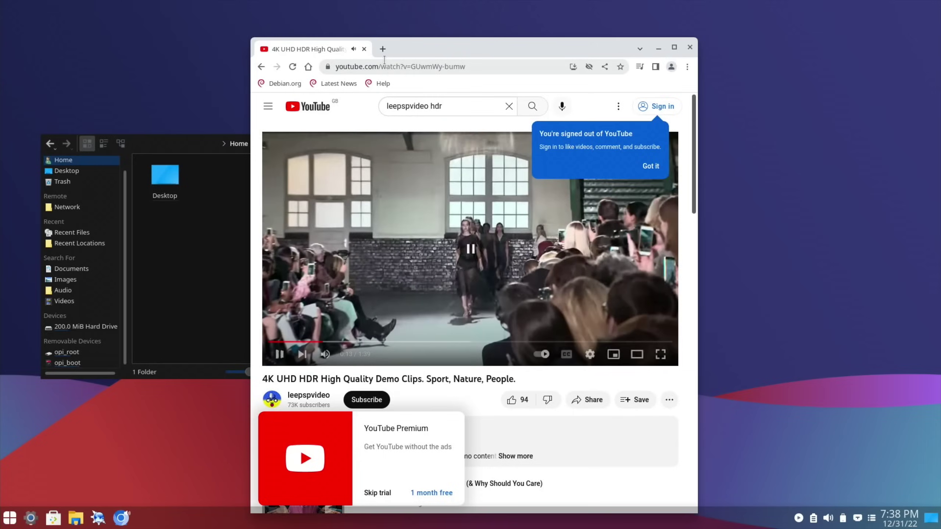
In a new browser tab, search for "bbc sport" and open the BBC Sport website from the results
click(383, 50)
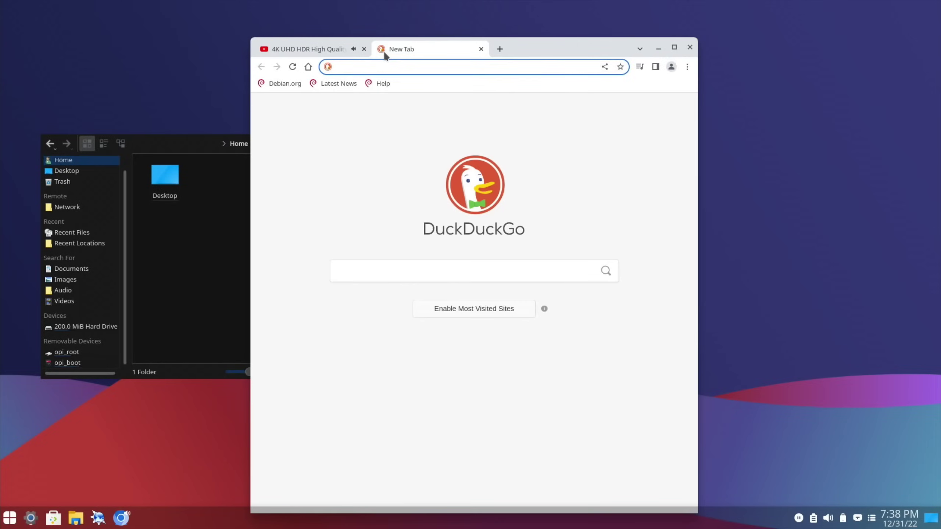
text(bbc sport)
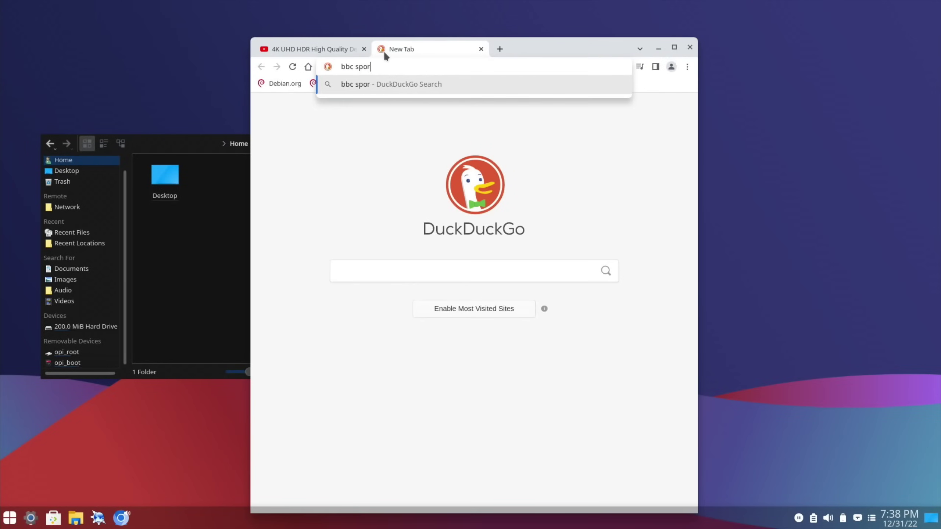
key(Return)
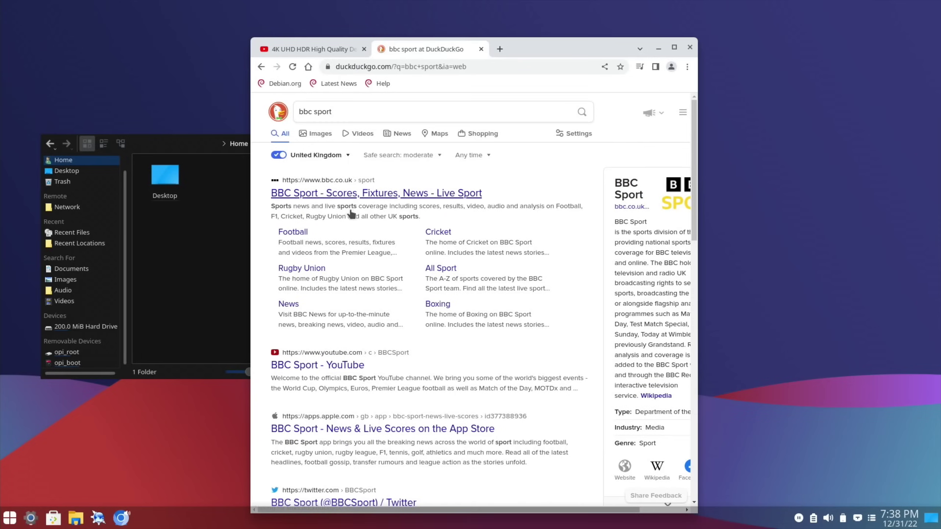
click(345, 198)
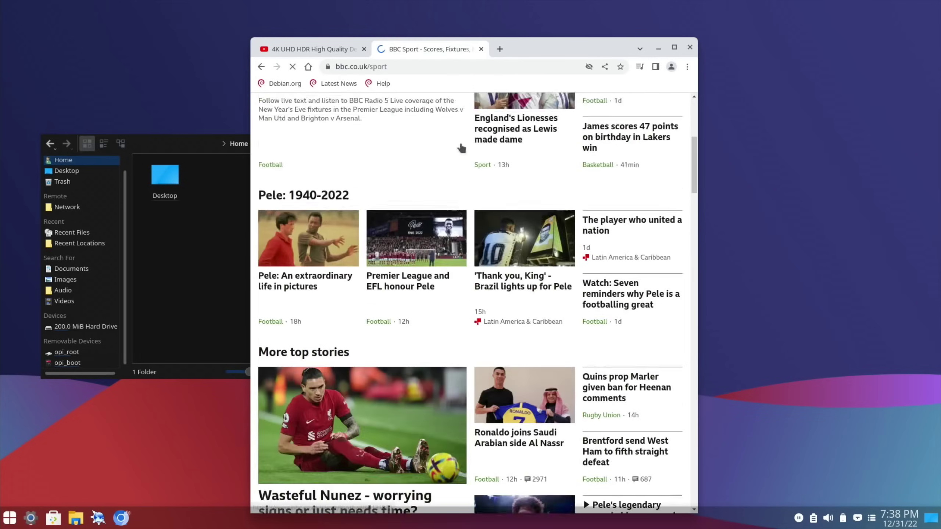
In another new browser tab, search for "hotukdeals" and open the hotukdeals website from the results
click(500, 49)
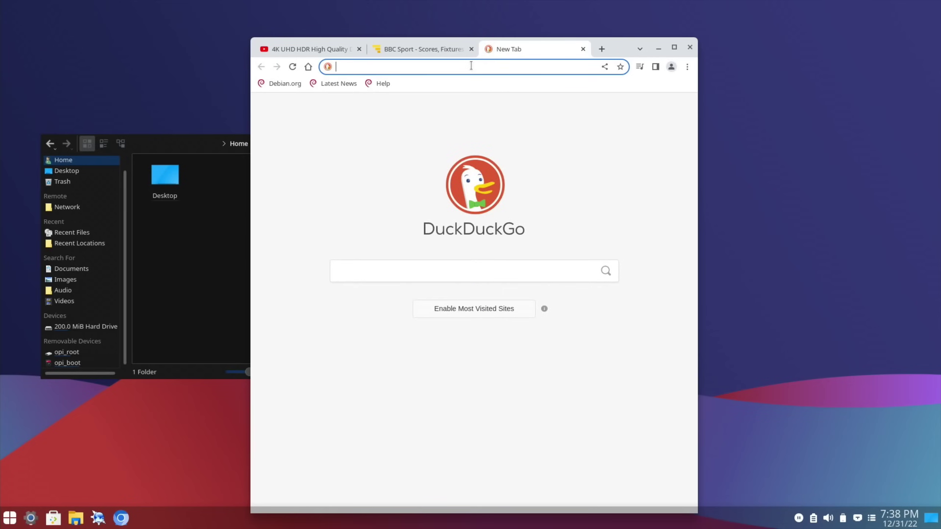
text(hotukd)
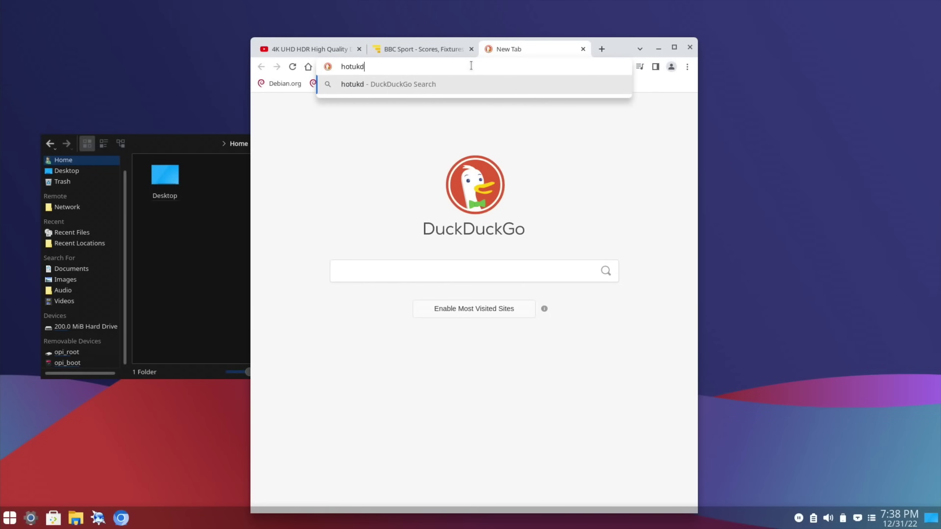
text(eals)
key(Return)
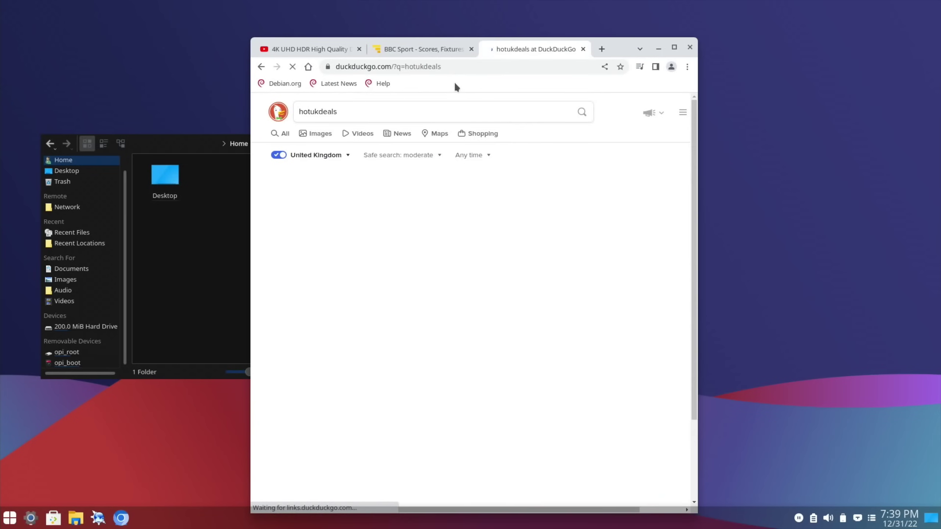
scroll(369, 159, down, 10)
scroll(370, 157, up, 10)
click(321, 267)
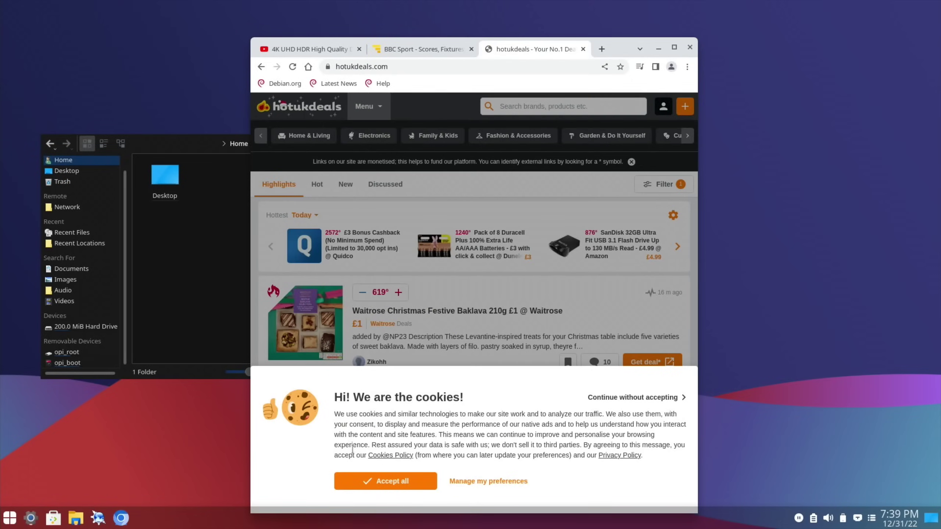
Accept all cookies on hotukdeals and browse down and back up through the highlighted deals
click(368, 481)
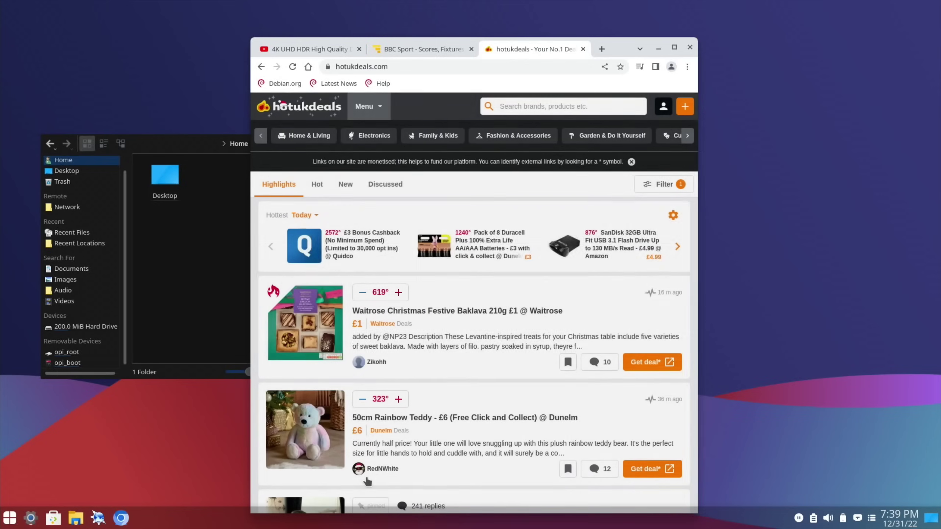
scroll(367, 481, down, 15)
scroll(367, 481, up, 10)
scroll(367, 481, up, 5)
scroll(368, 481, down, 15)
scroll(367, 481, up, 15)
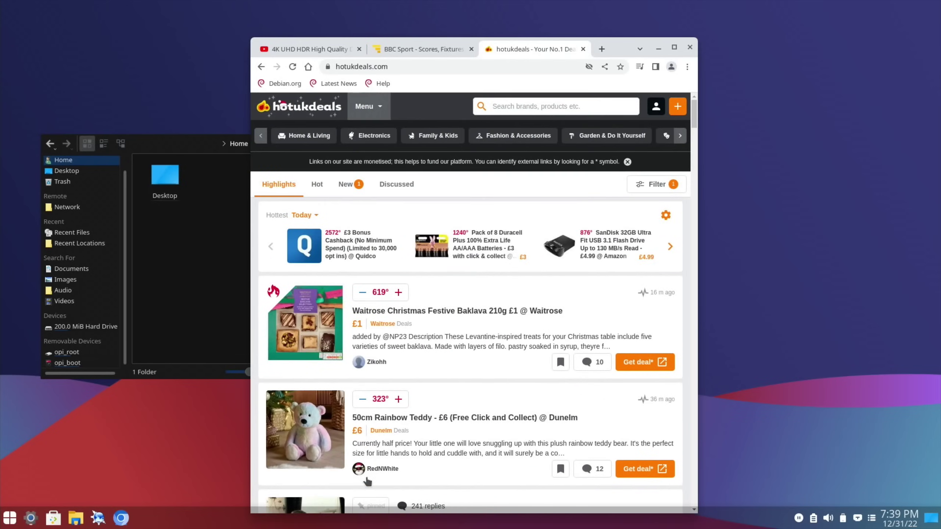
Return to the YouTube tab and search for "leepspvideo kde"
click(322, 50)
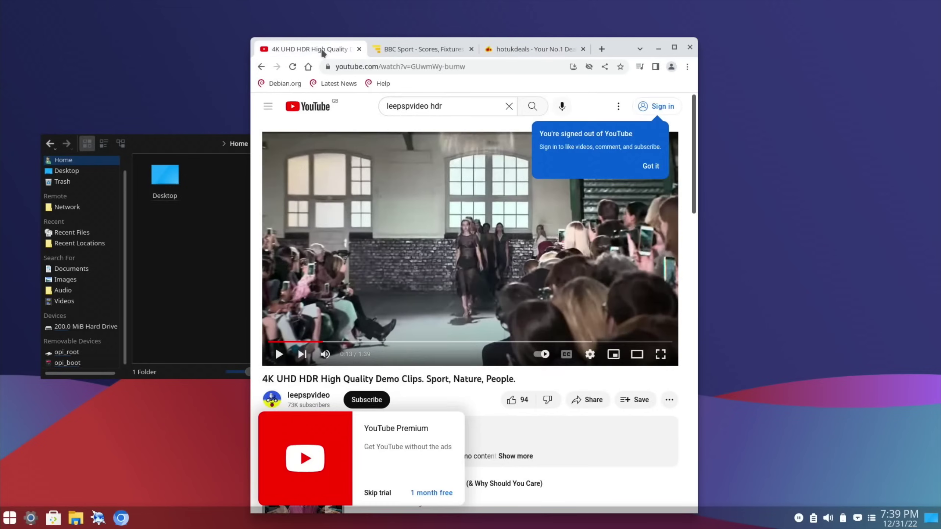
click(454, 106)
key(BackSpace)
key(BackSpace)
key(BackSpace)
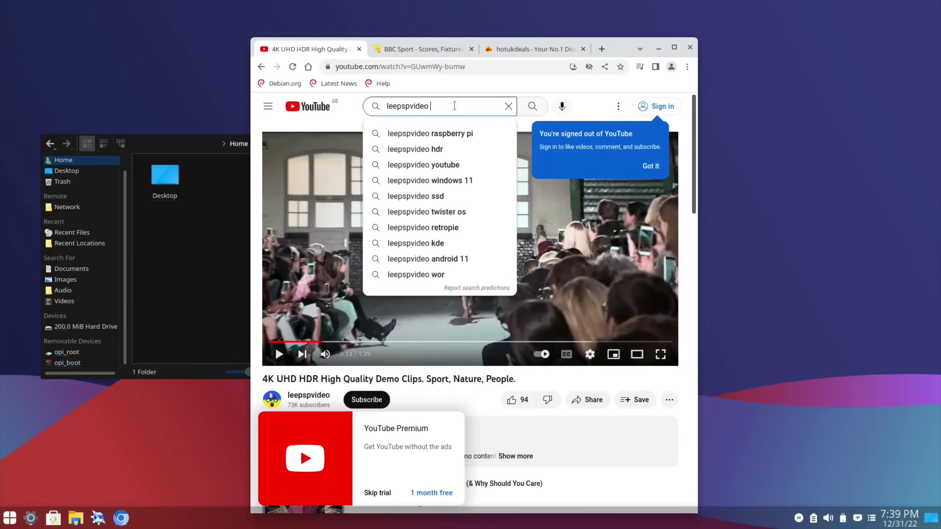
text(kde)
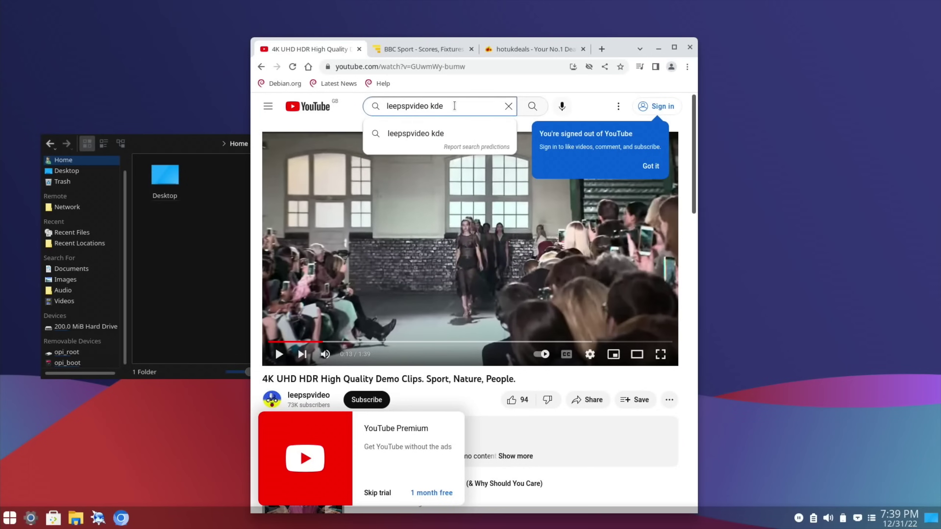
key(Return)
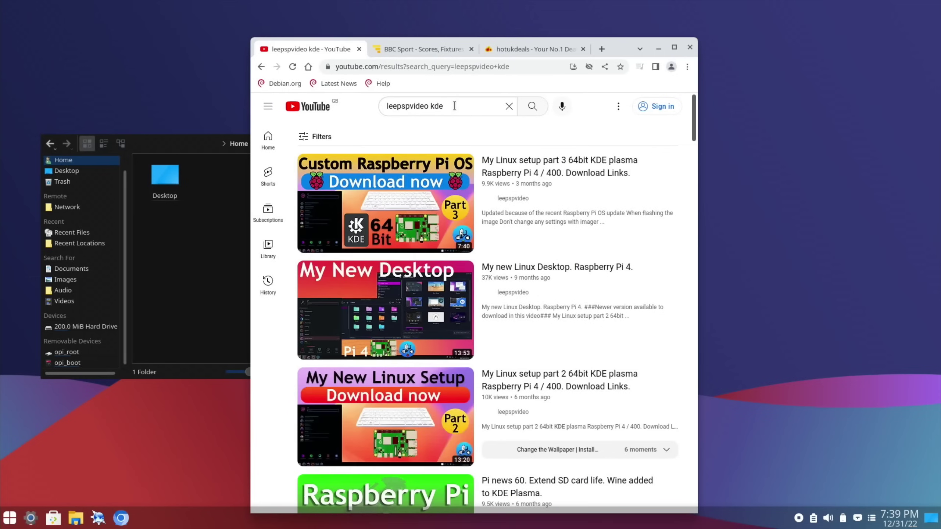
mouse_move(373, 189)
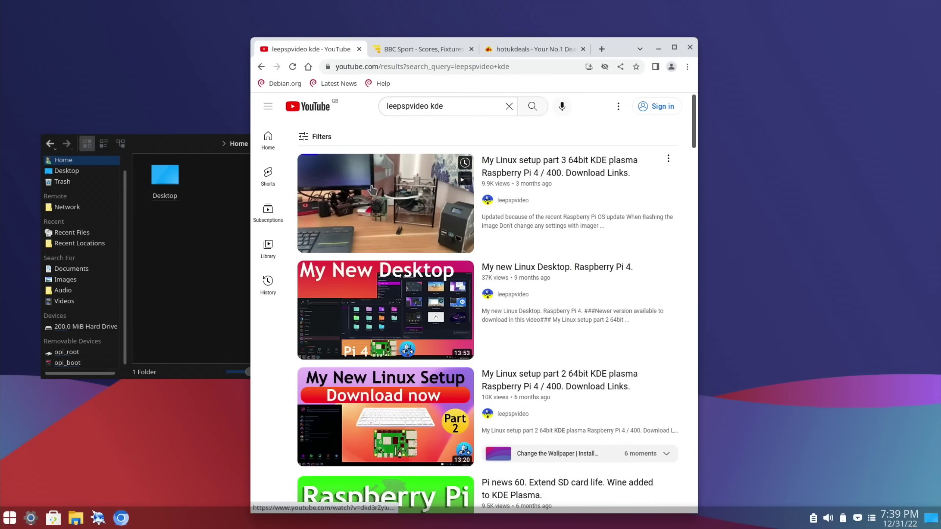
mouse_move(404, 308)
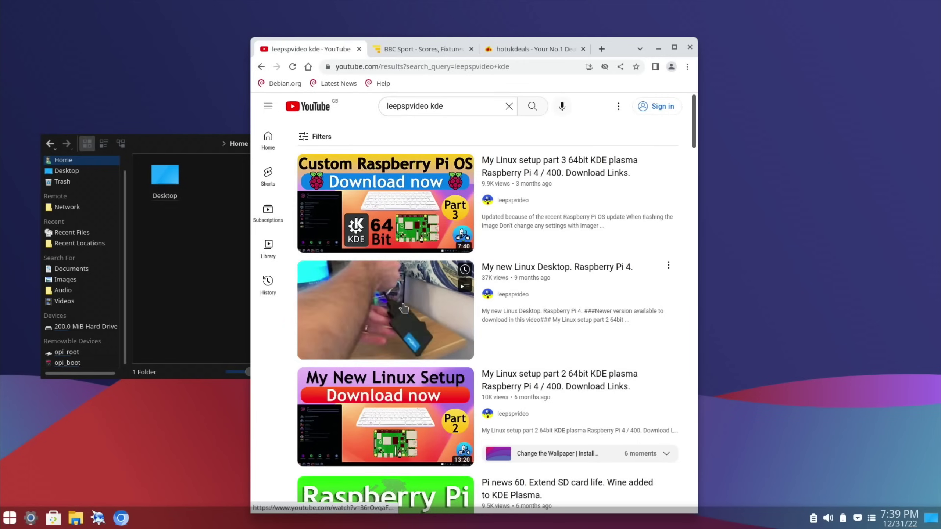
scroll(404, 308, down, 4)
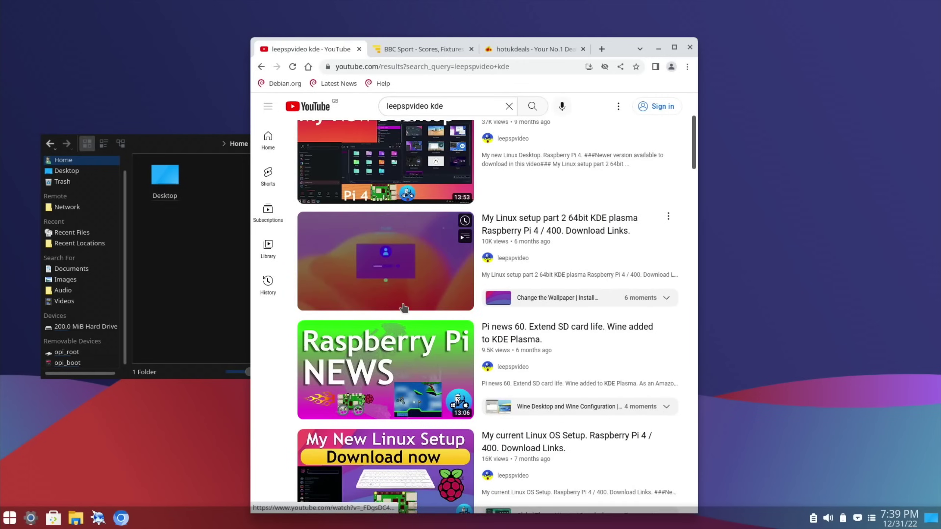
click(385, 273)
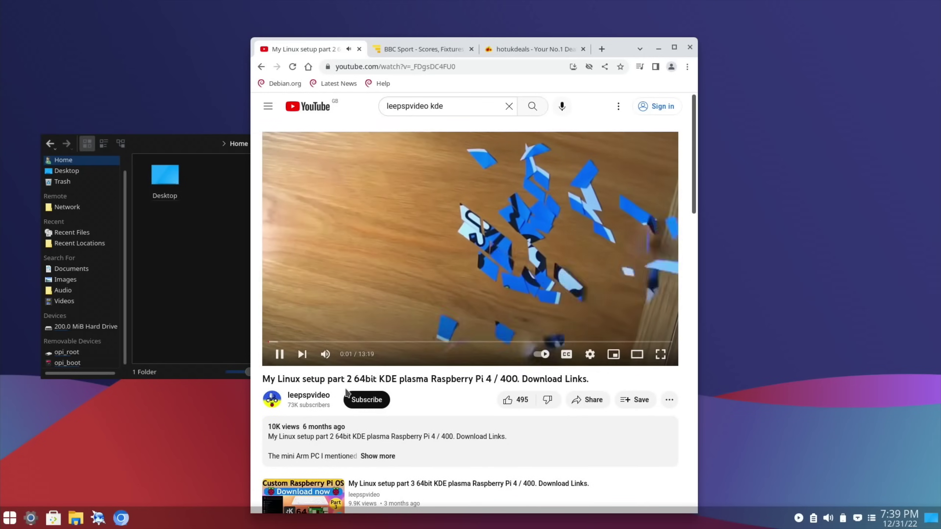
key(alt+Left)
Open the video "My new Linux Desktop. Raspberry Pi 4.", pause it, and expand its full description
click(381, 331)
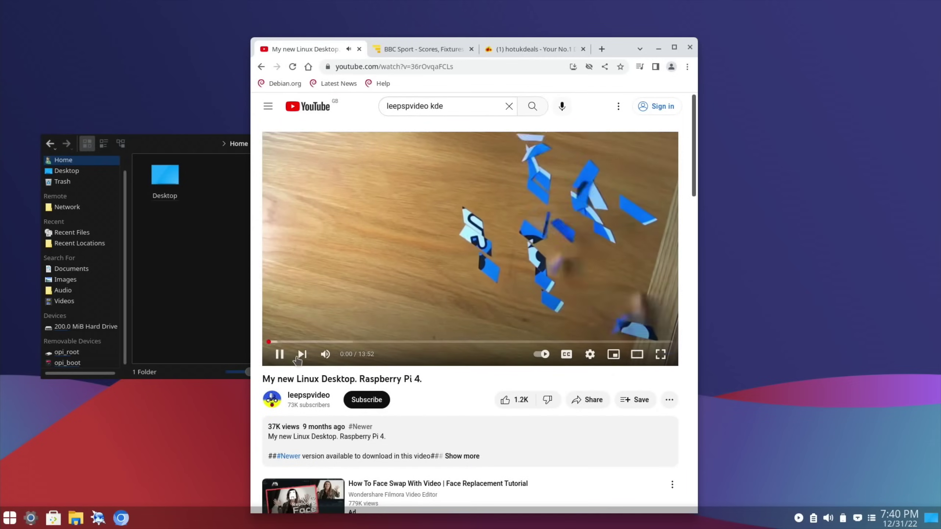
scroll(334, 397, down, 1)
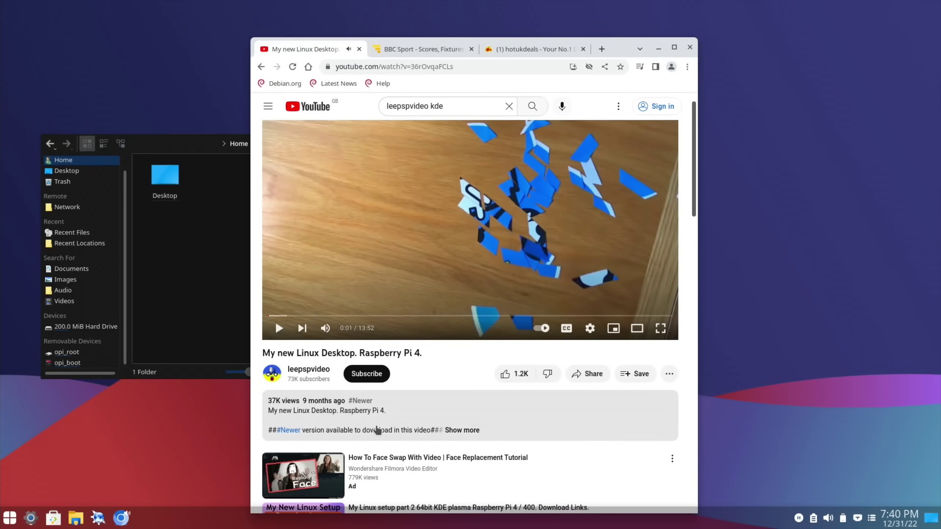
click(452, 430)
scroll(451, 426, down, 5)
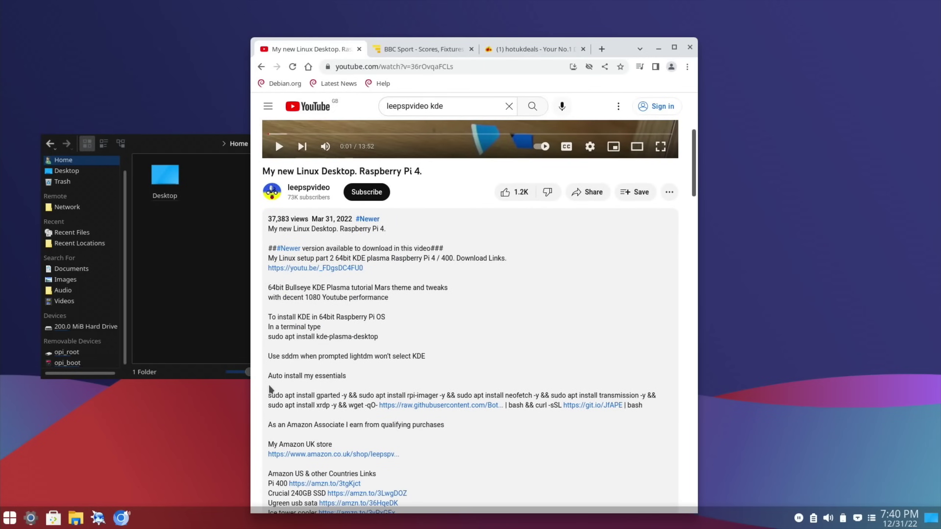
Copy the complete "Auto install my essentials" command, from sudo apt install gparted through the final bash, out of the video description
drag(268, 395, 643, 405)
click(373, 375)
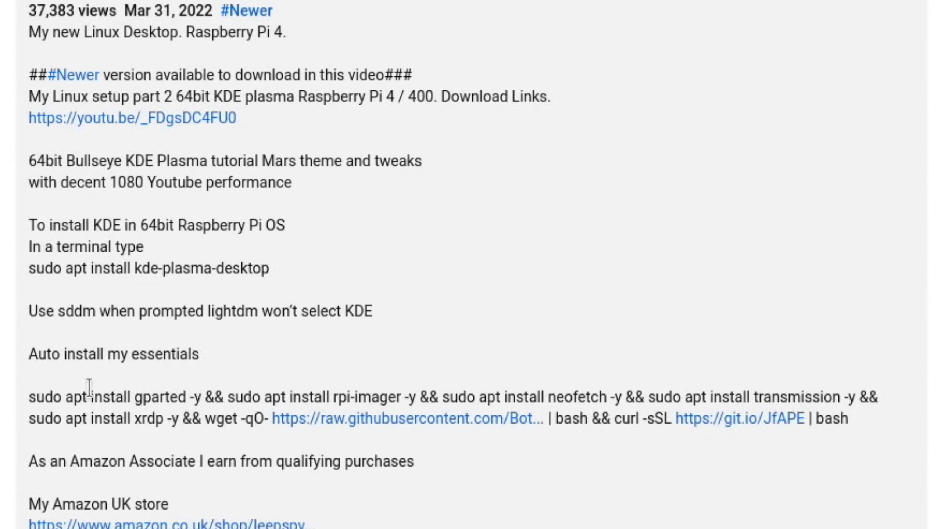
drag(58, 401, 899, 437)
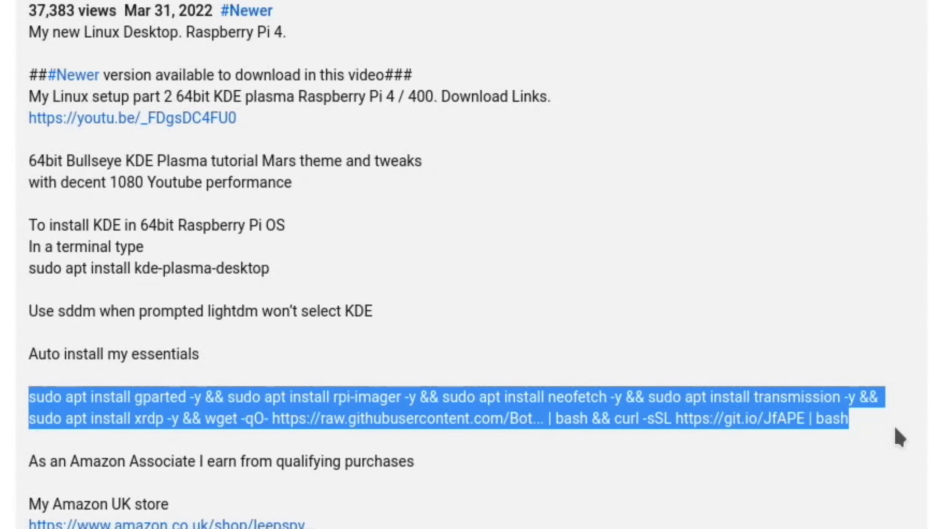
right_click(712, 413)
click(764, 272)
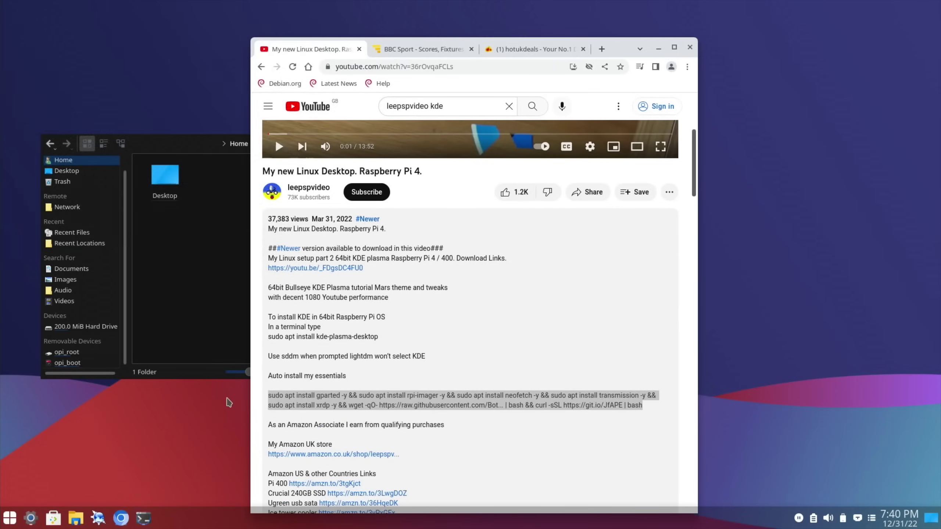
Run the copied essentials install command in a new terminal window, entering the sudo password
key(ctrl+alt+t)
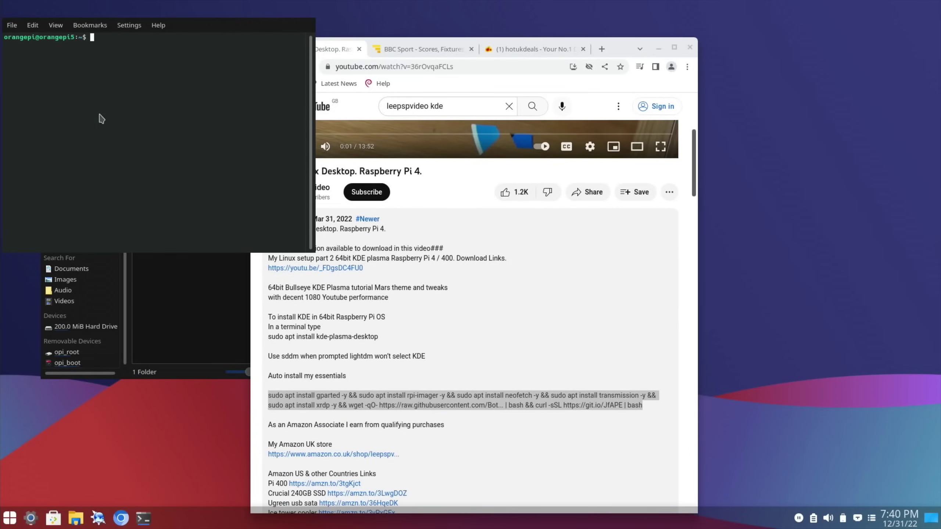
right_click(100, 116)
click(133, 120)
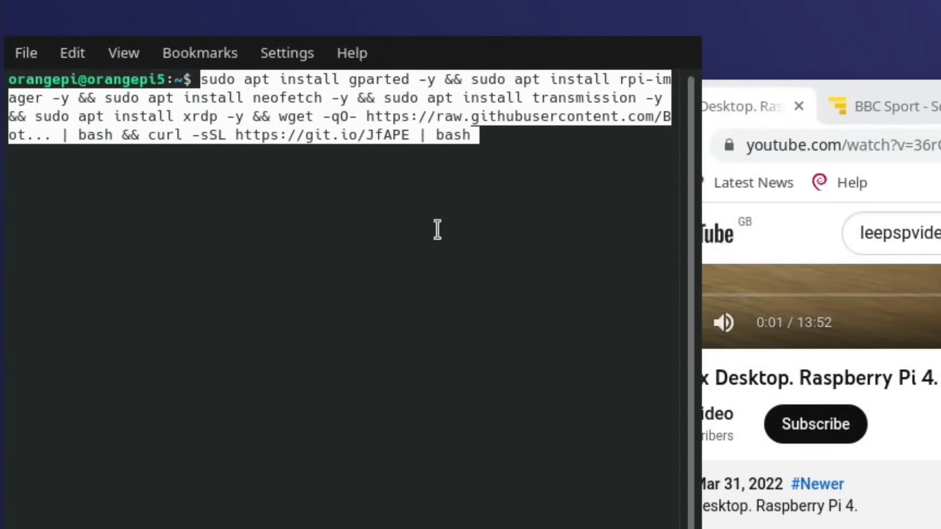
key(Return)
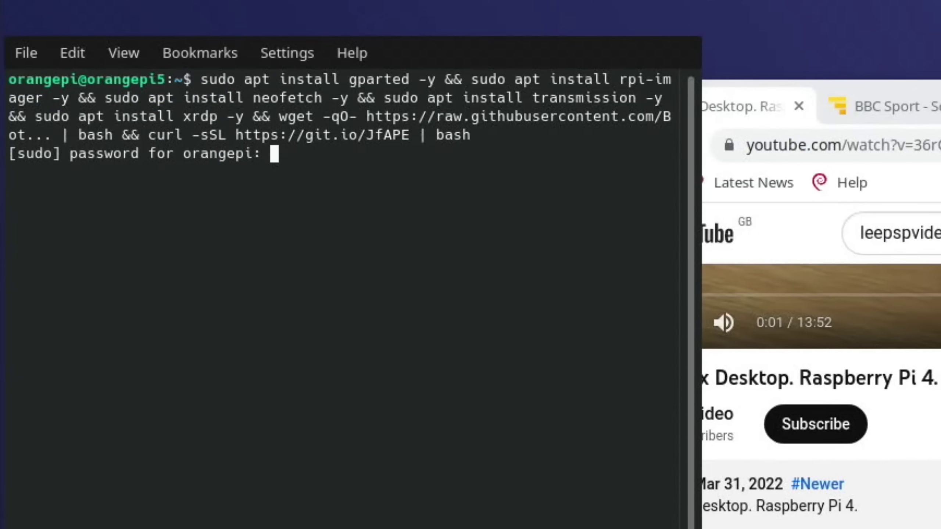
key(Return)
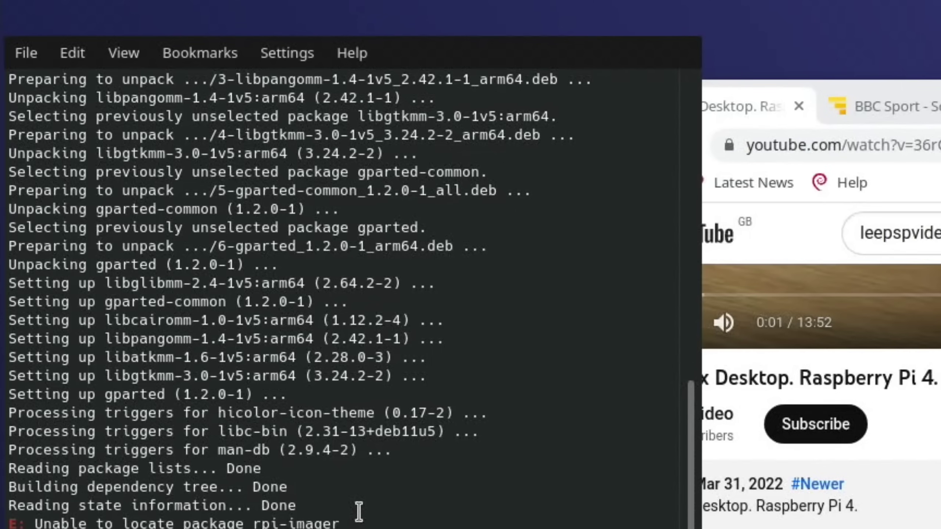
Search the application launcher for "gp", then close the Chromium browser window
key(super)
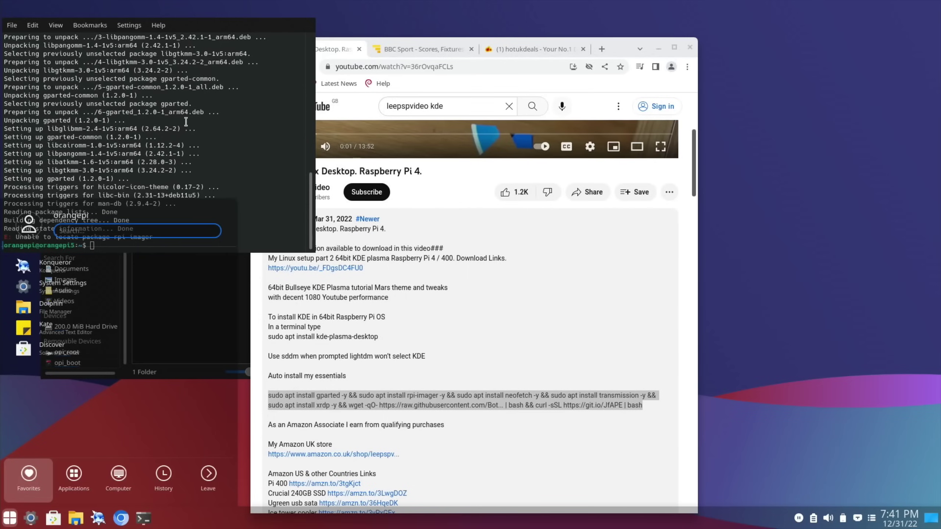
text(gp)
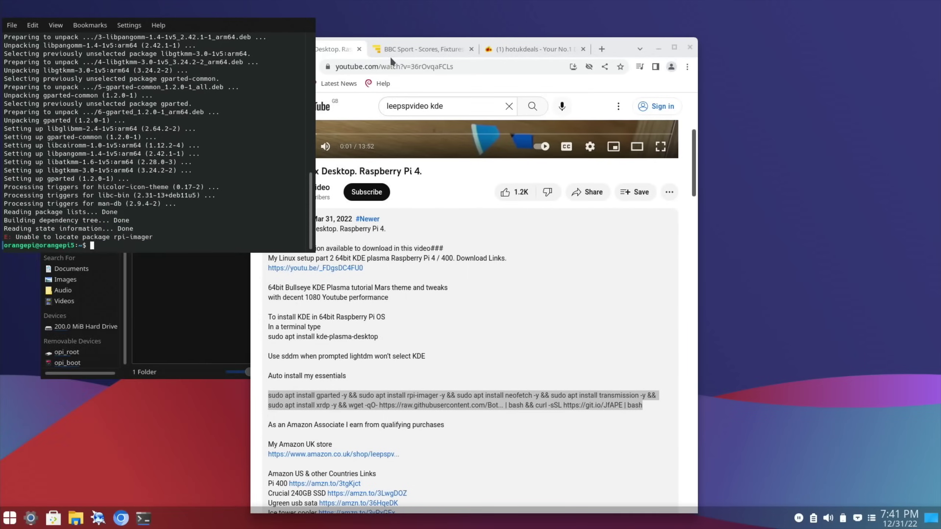
click(626, 44)
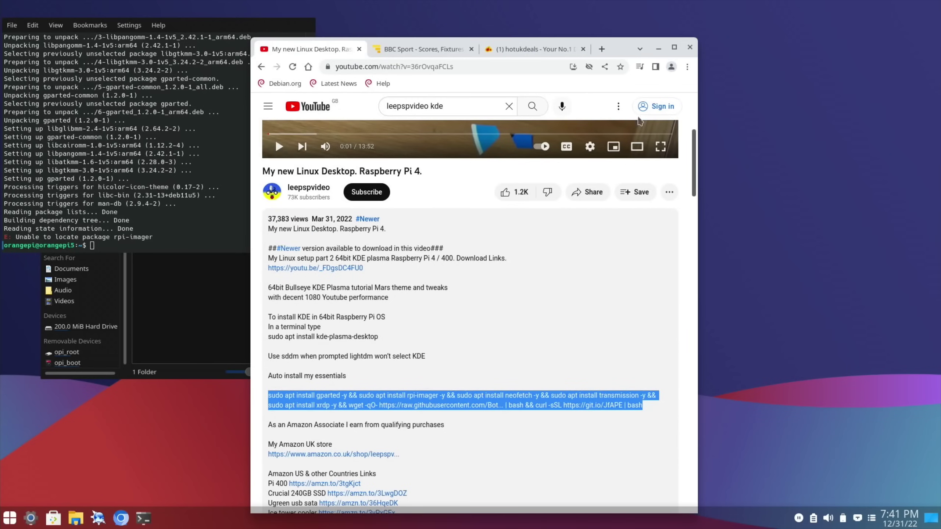
click(689, 49)
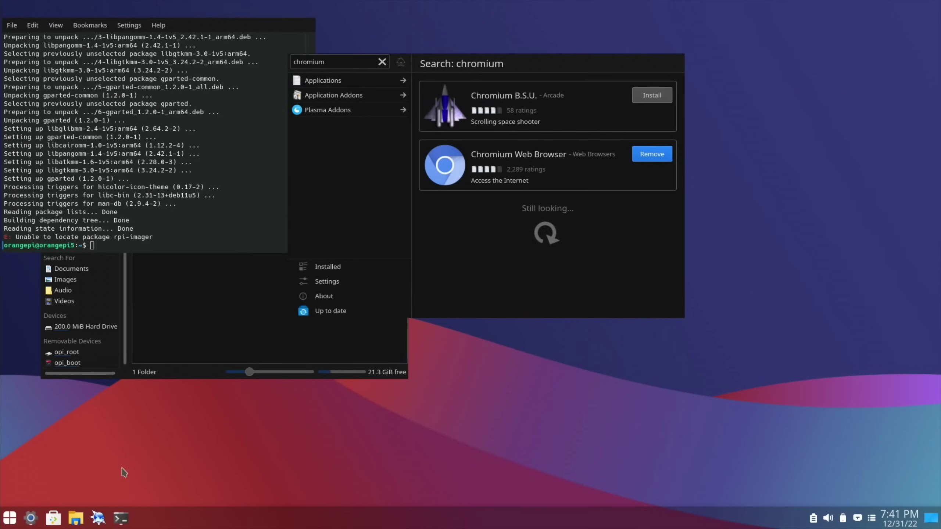
Launch Chromium by searching for "chr" in the application launcher and pin it to the task manager
click(31, 518)
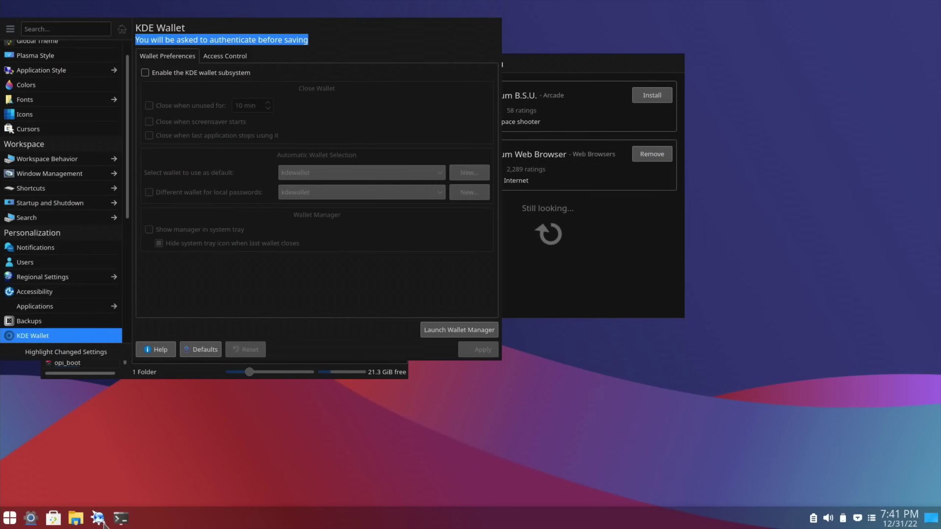
key(super)
text(chr)
key(Return)
right_click(144, 517)
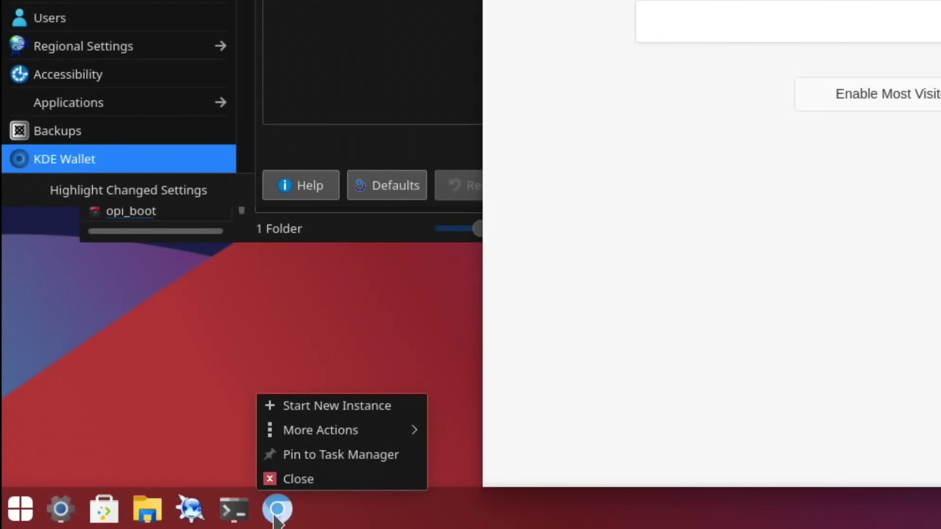
mouse_move(308, 431)
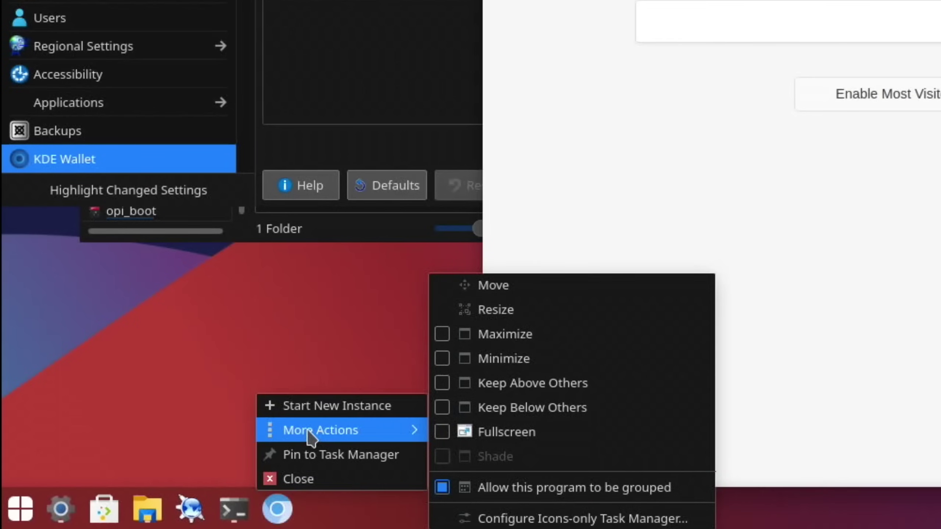
click(311, 455)
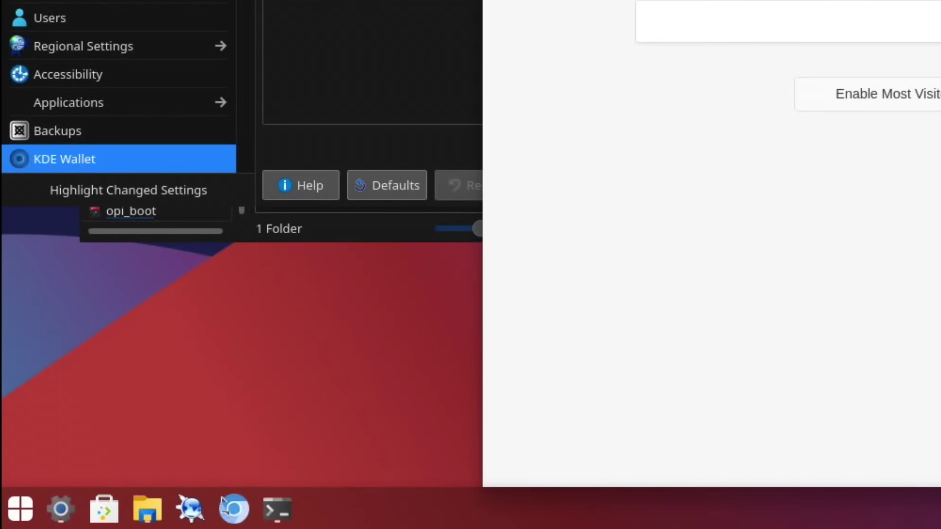
Unpin Konqueror from the task manager and pin the terminal there instead
right_click(194, 511)
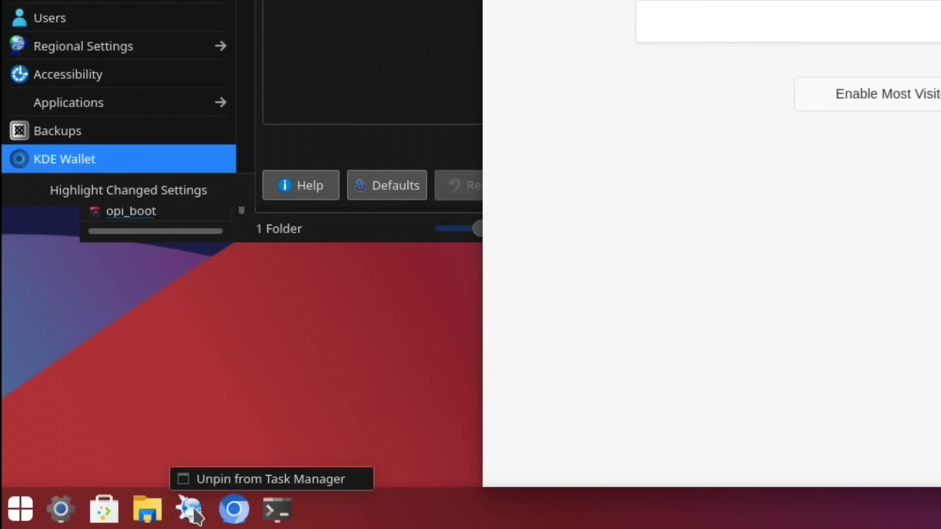
click(200, 485)
right_click(233, 513)
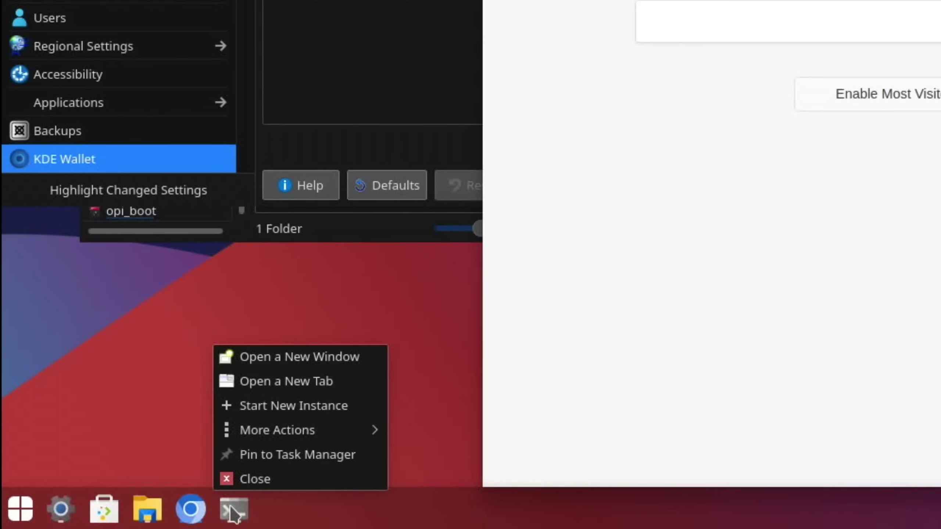
click(239, 458)
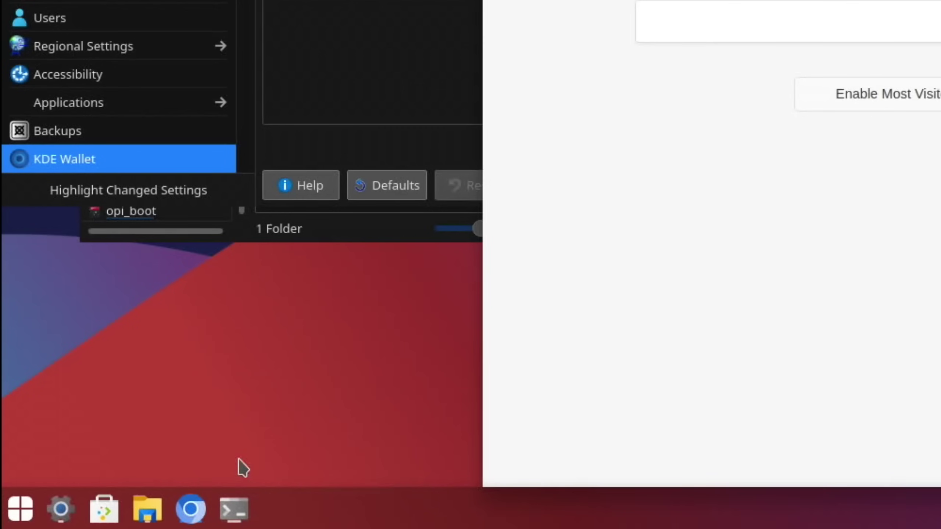
mouse_move(238, 491)
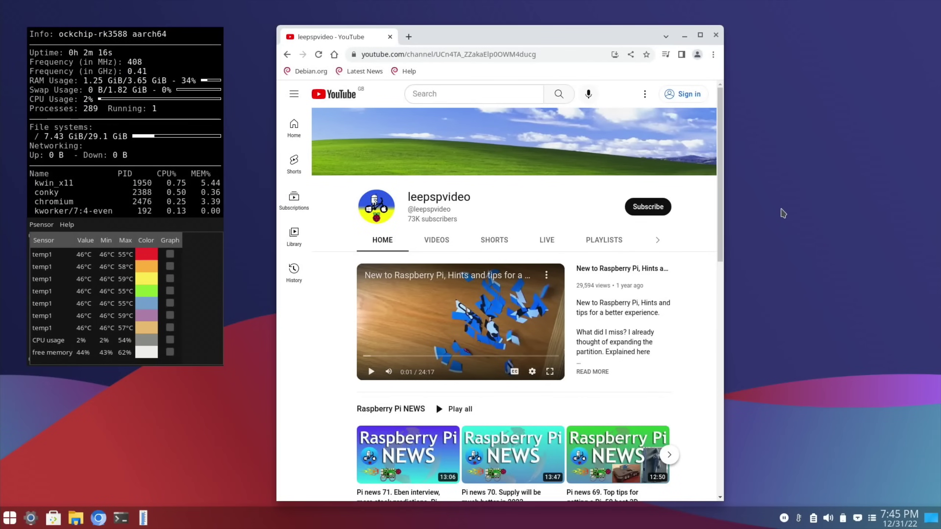
Tile the YouTube browser window into the upper-right quarter of the desktop and open the Compositor settings by searching for "comp"
drag(527, 39, 939, 1)
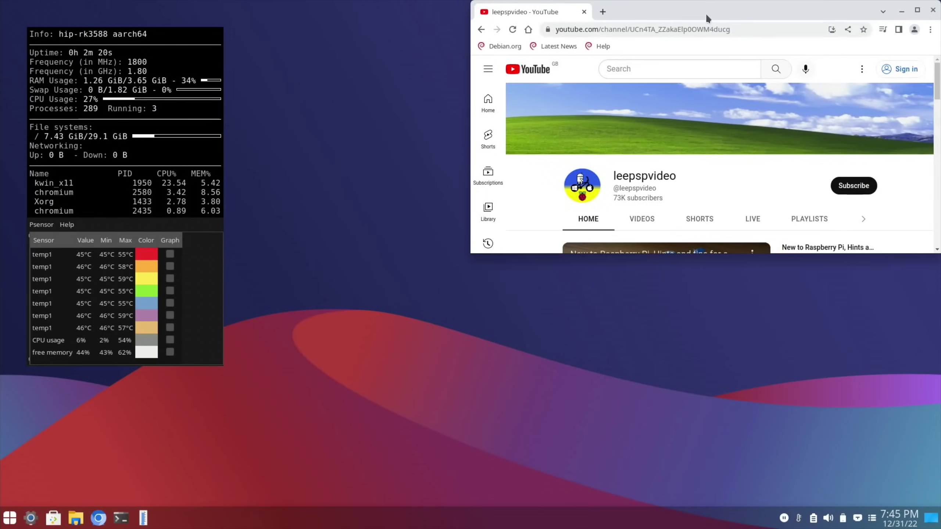
key(super)
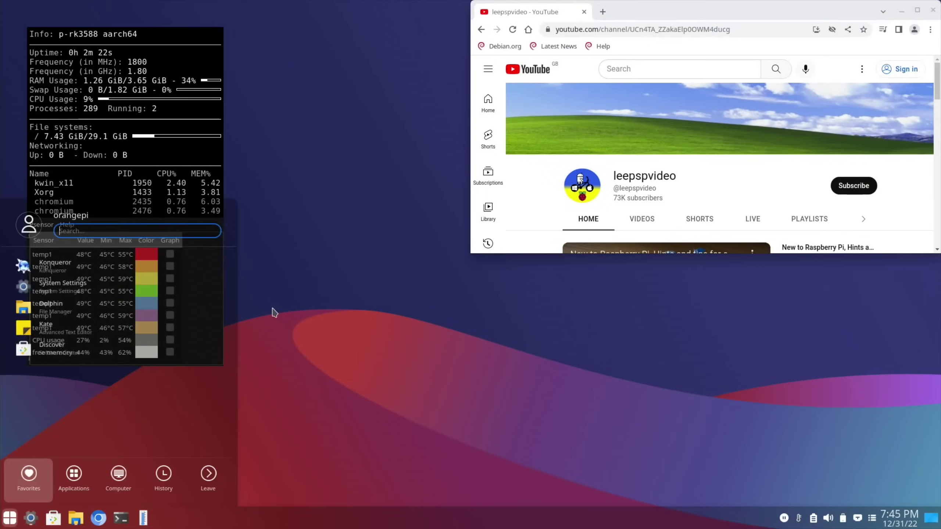
text(comp)
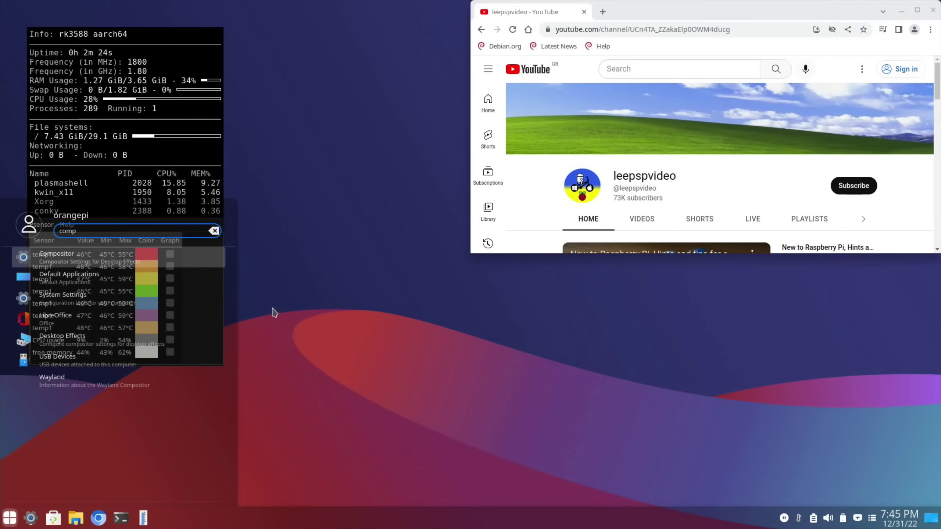
click(89, 259)
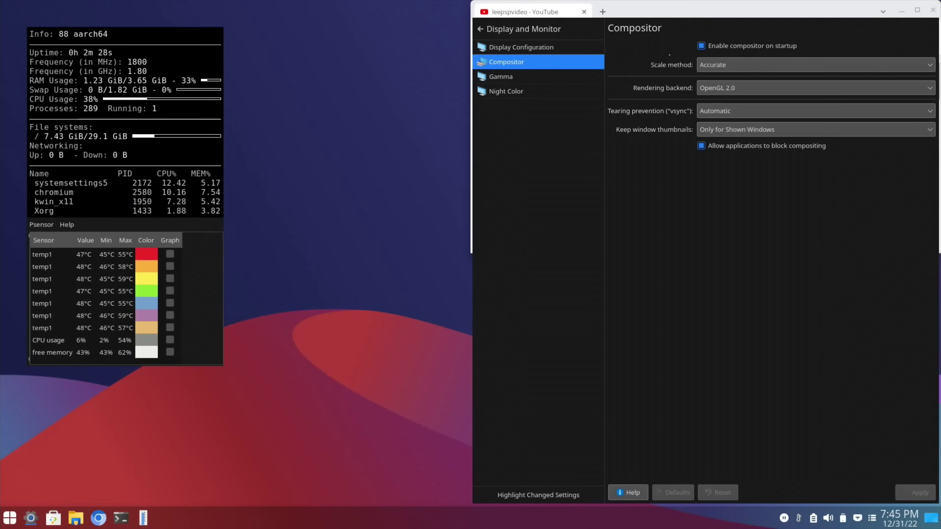
Disable "Enable compositor on startup", apply the change, and move the settings window to the middle of the desktop
click(702, 47)
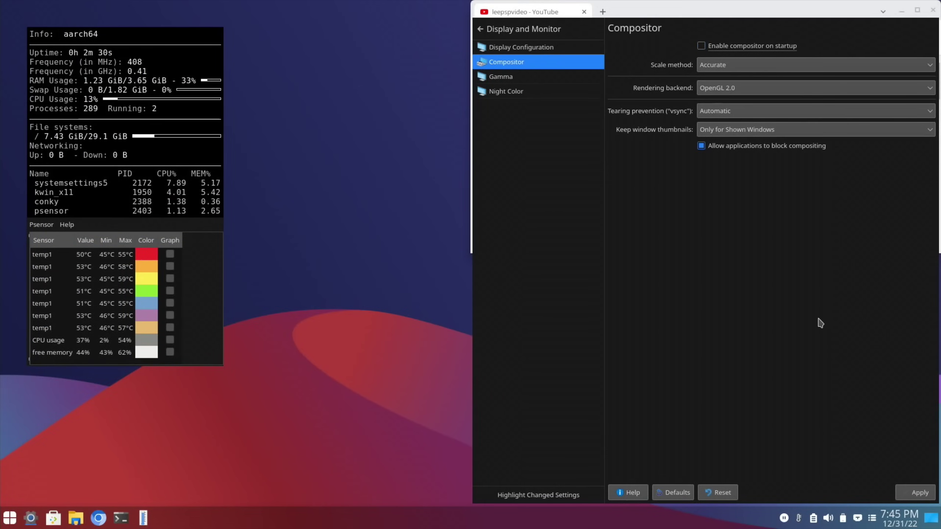
click(910, 492)
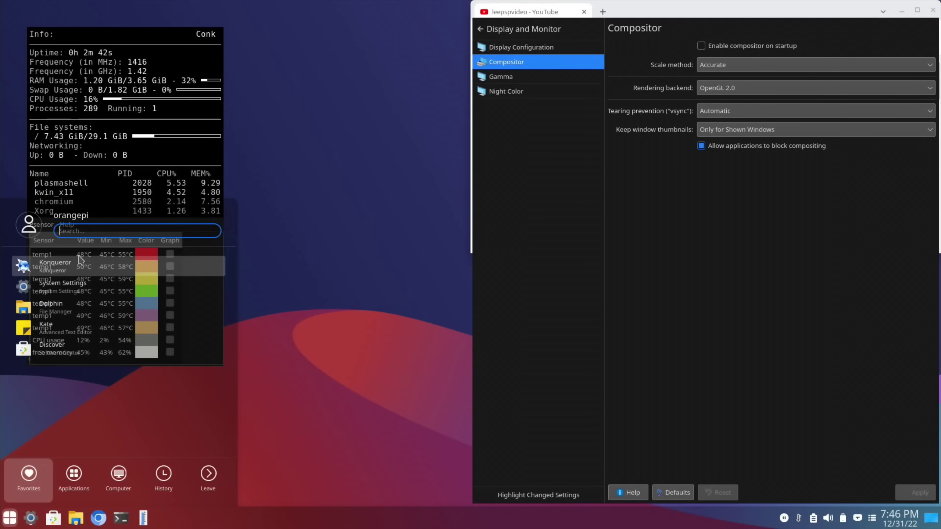
click(260, 263)
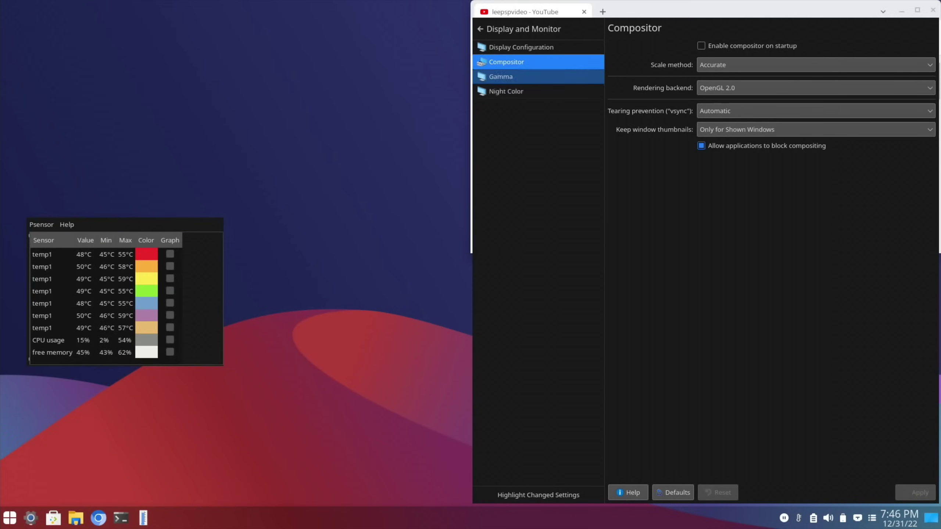
drag(594, 32, 495, 39)
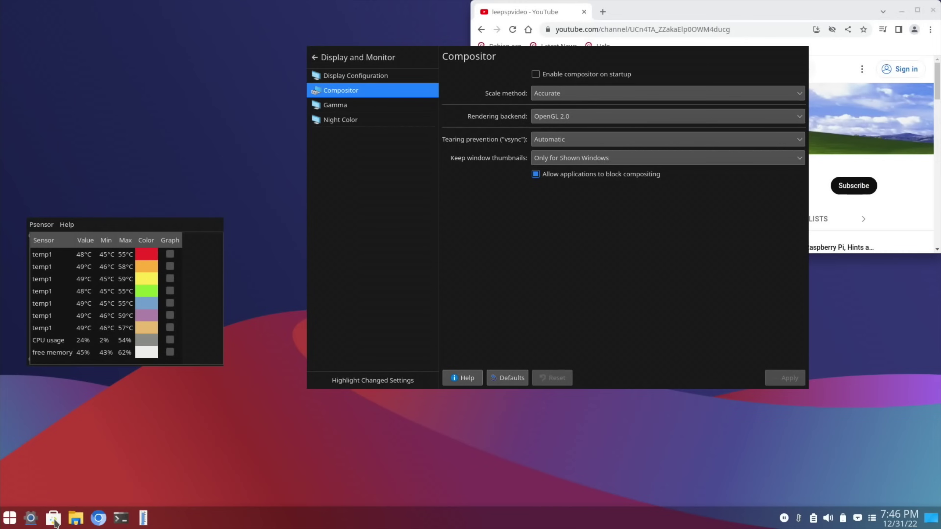
Open the Discover software center and browse down and back up through the featured applications
click(54, 519)
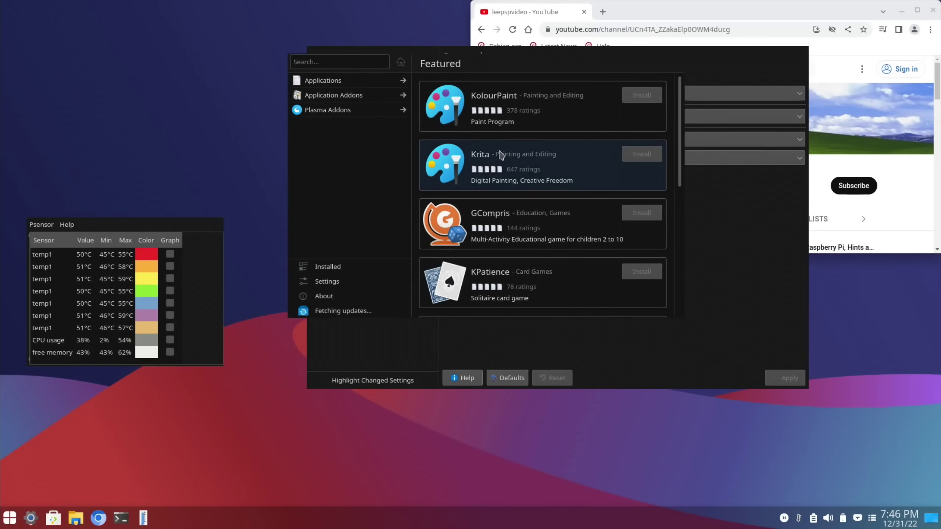
scroll(501, 155, down, 6)
scroll(500, 156, up, 6)
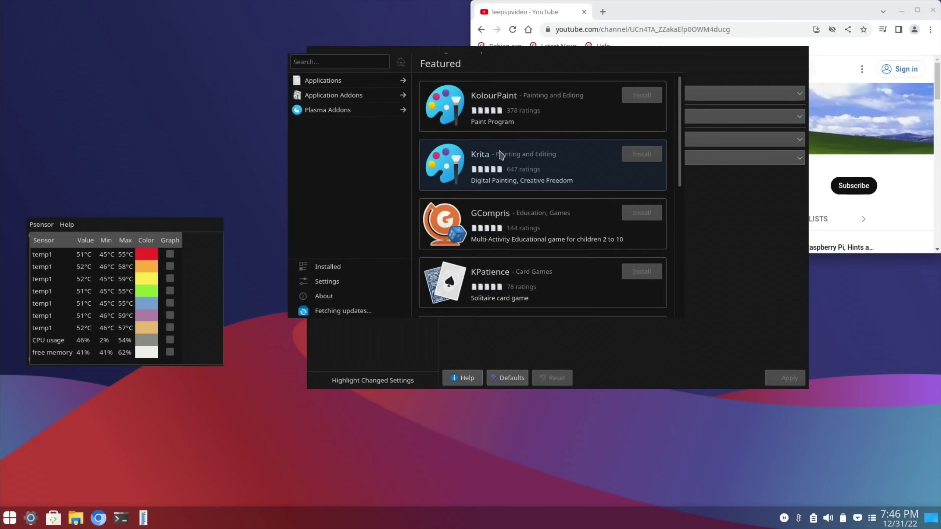